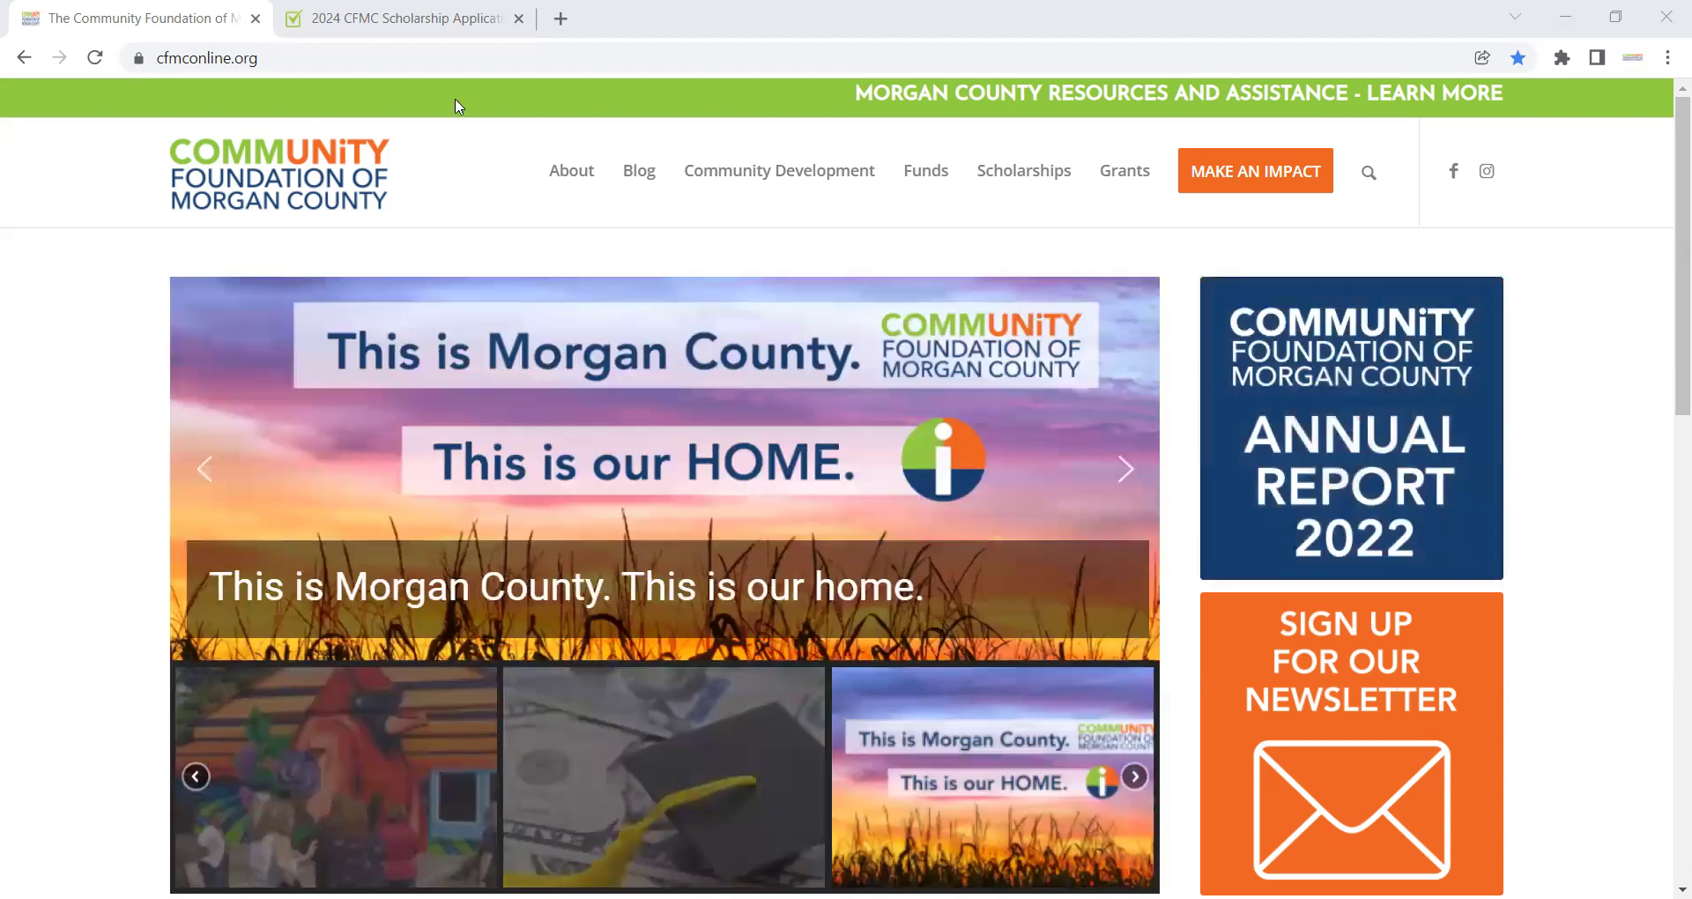
# Step: Go to the CFMC Scholarships page and scroll down to the CFMC Scholarship Application section
pyautogui.click(319, 58)
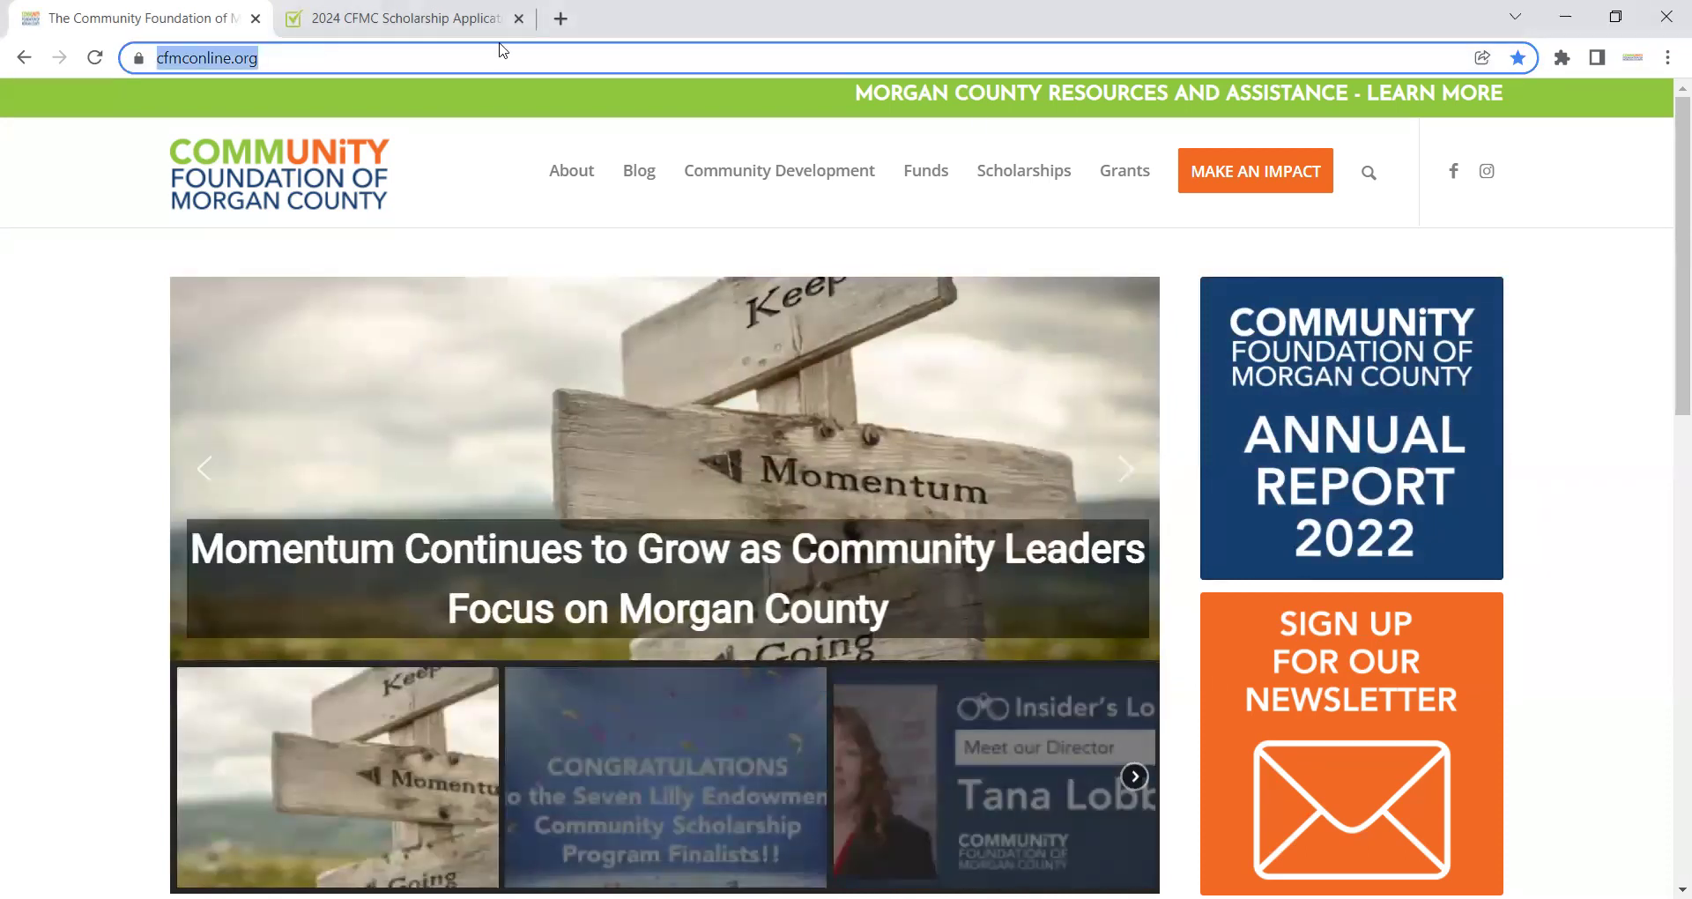
pyautogui.moveTo(1018, 150)
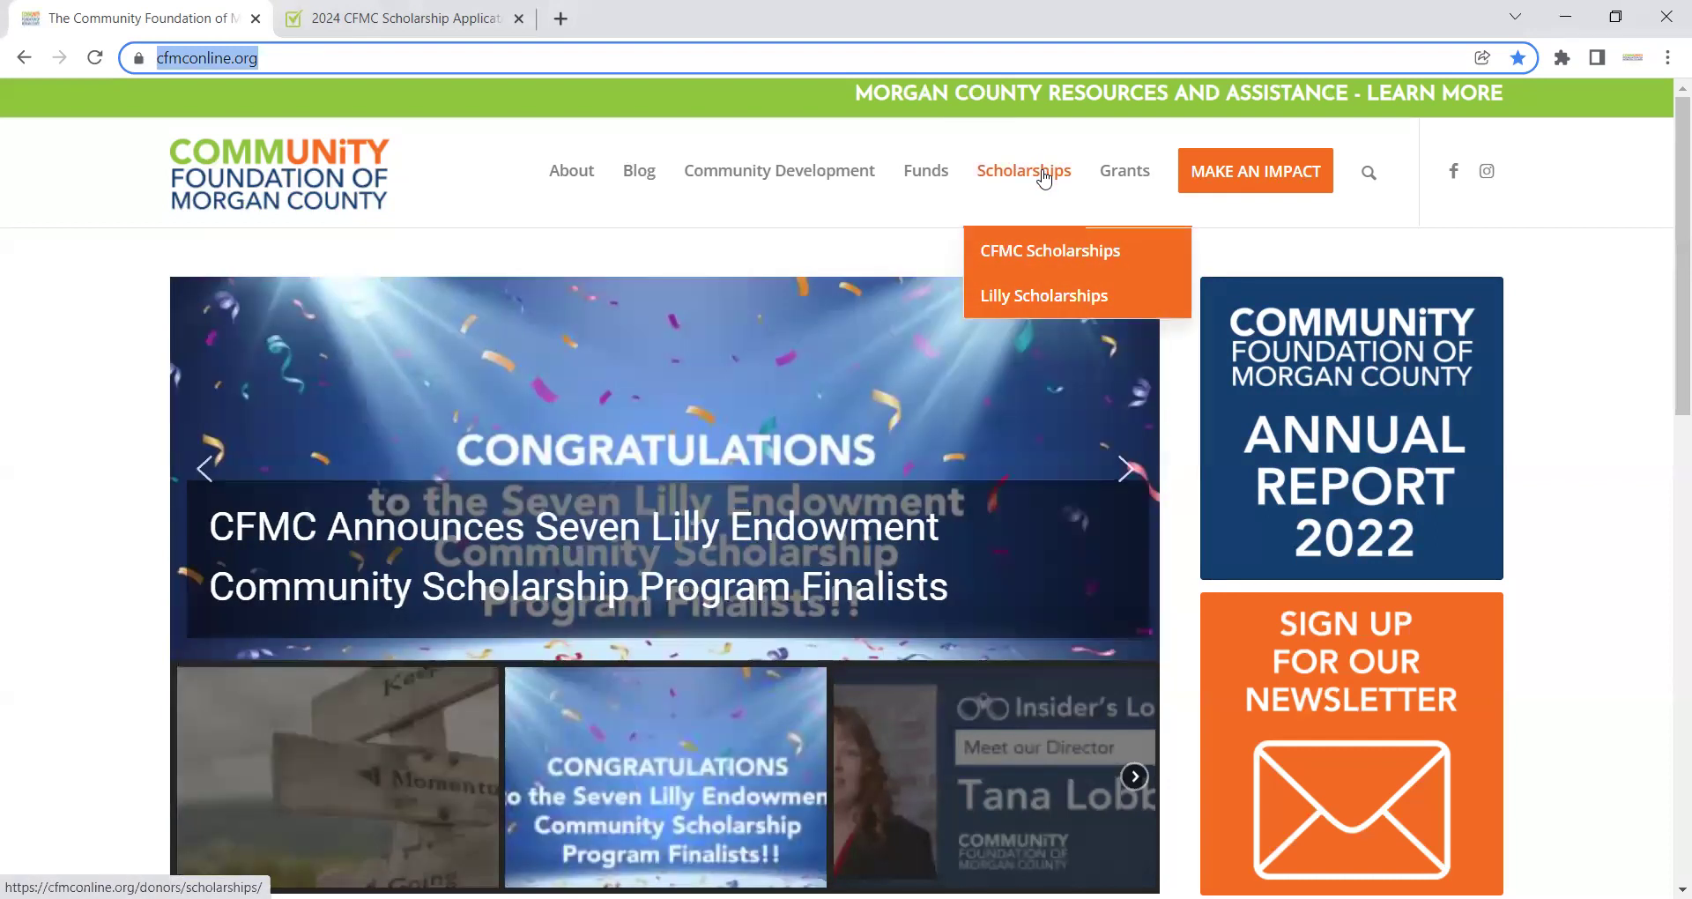
pyautogui.click(1043, 262)
pyautogui.click(1042, 262)
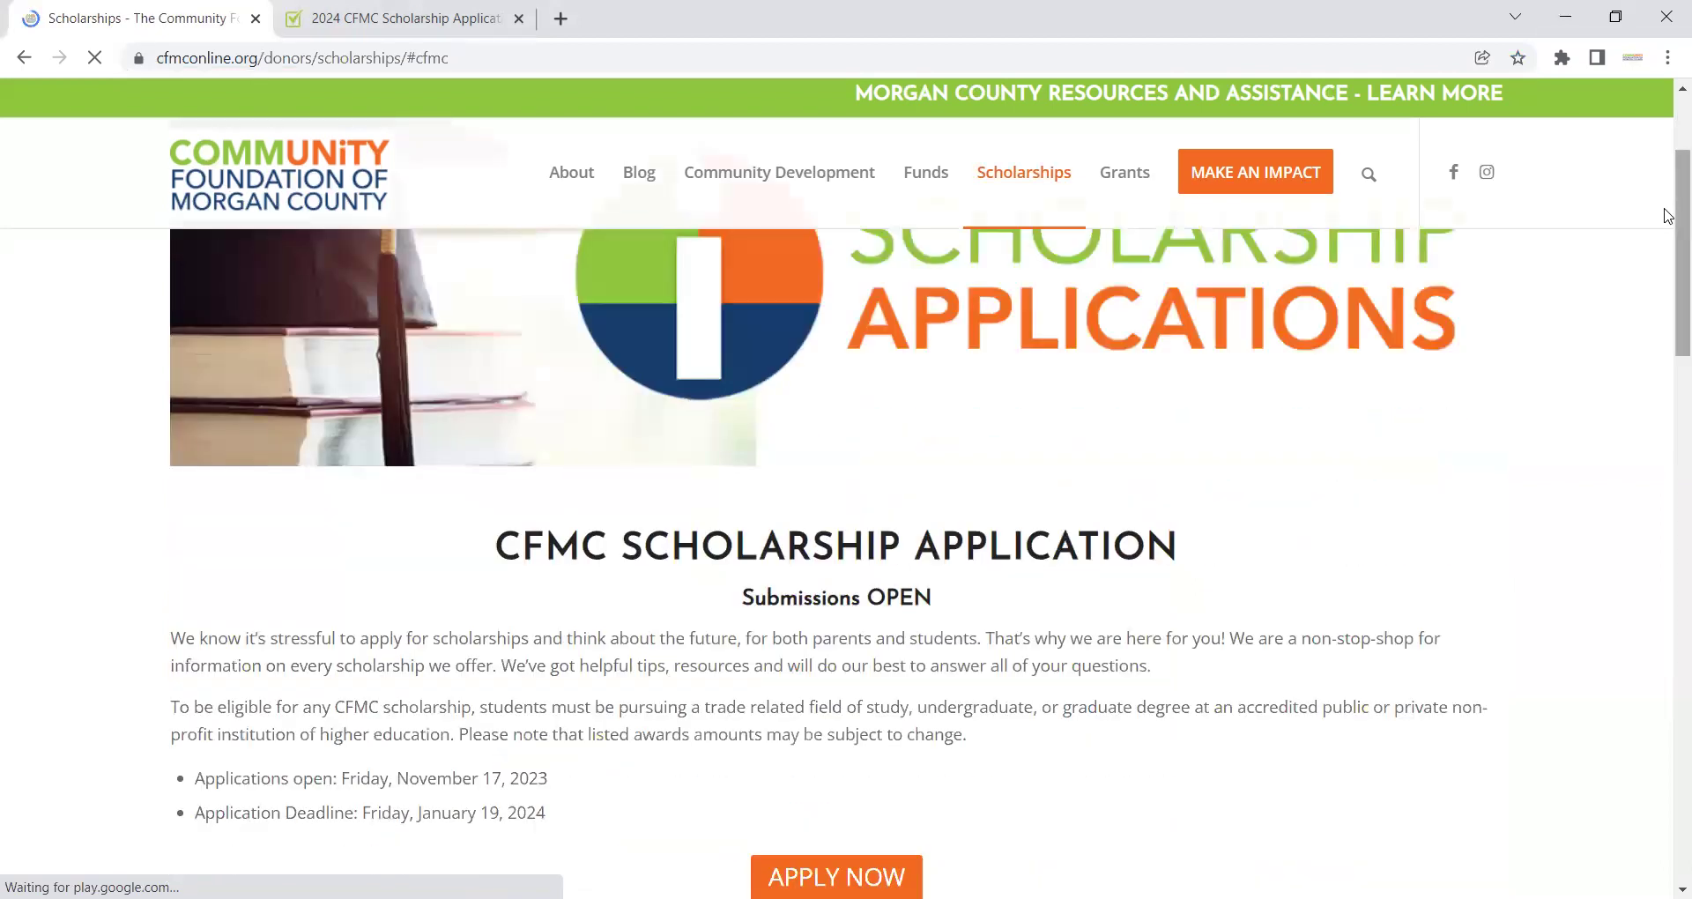
pyautogui.scroll(-1, 1667, 245)
pyautogui.scroll(-2, 1667, 245)
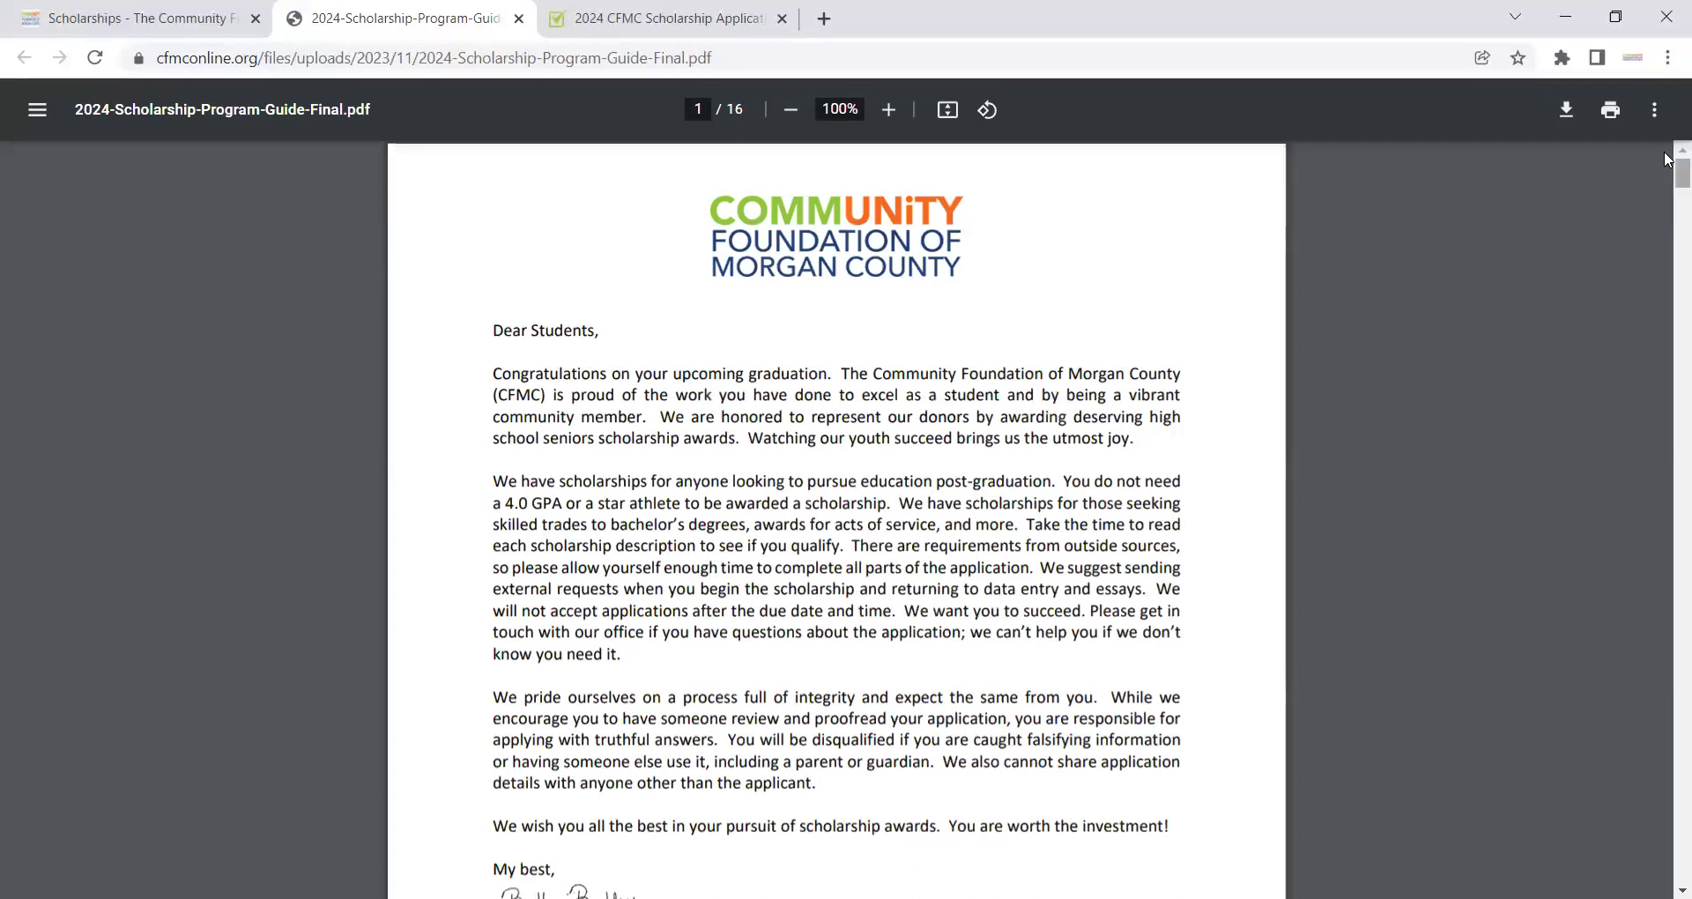
# Step: Scroll the 2024 Scholarship Program Guide PDF down to its page 3 table of contents
pyautogui.scroll(-1, 1668, 180)
pyautogui.moveTo(1668, 180); pyautogui.dragTo(1668, 182)
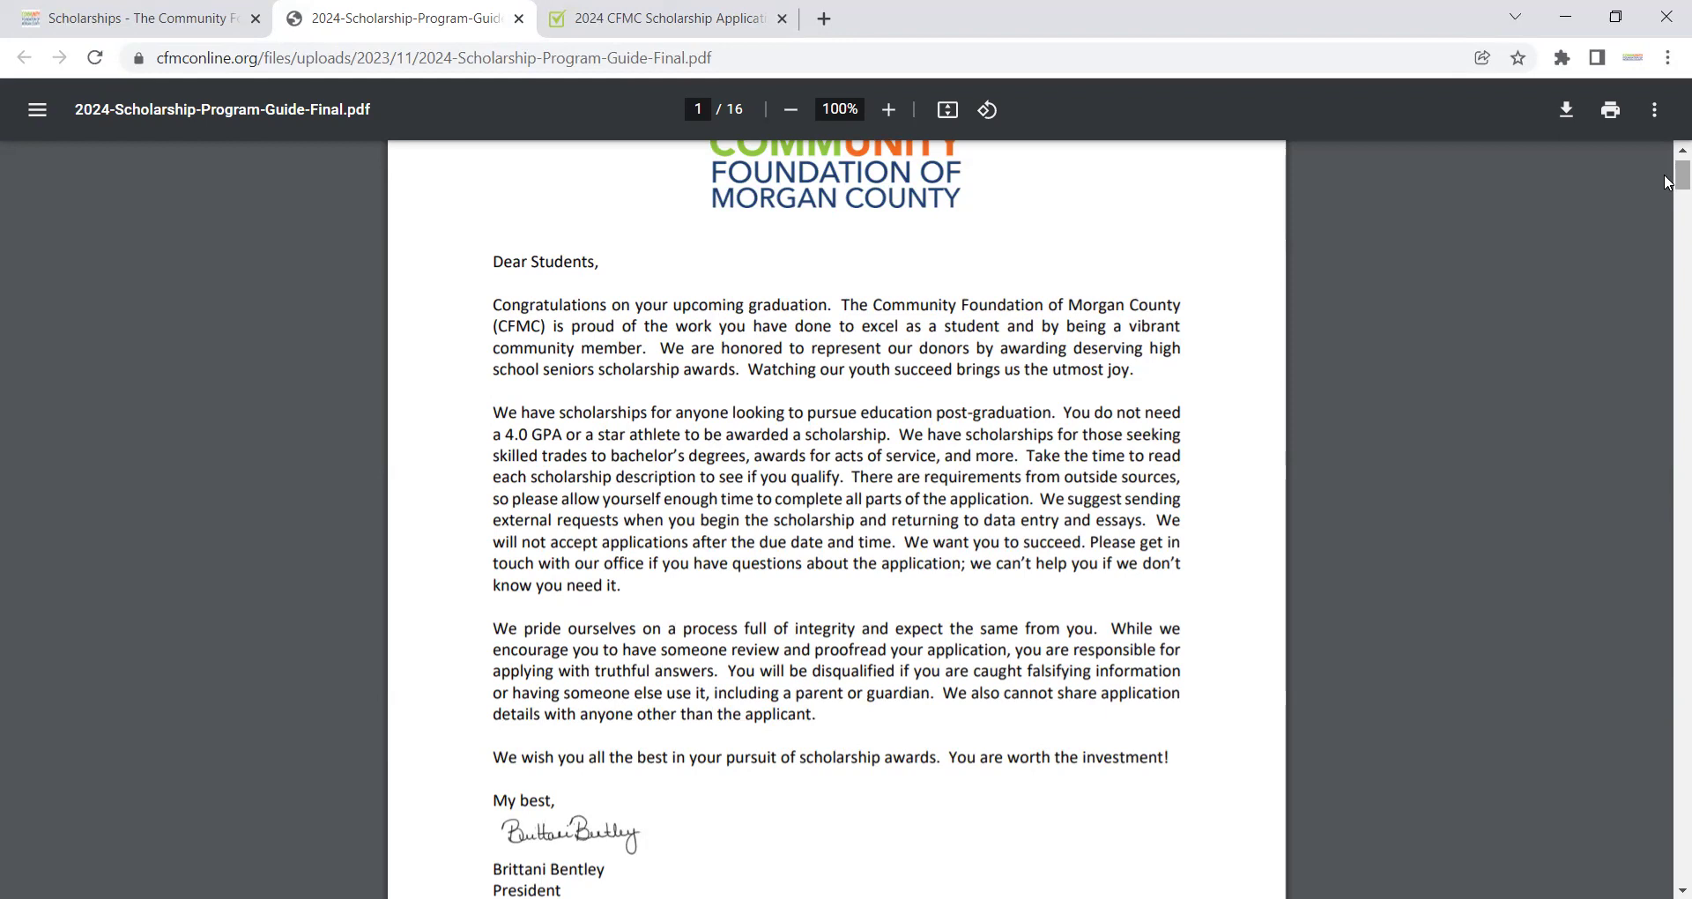
pyautogui.moveTo(1666, 183); pyautogui.dragTo(1666, 274)
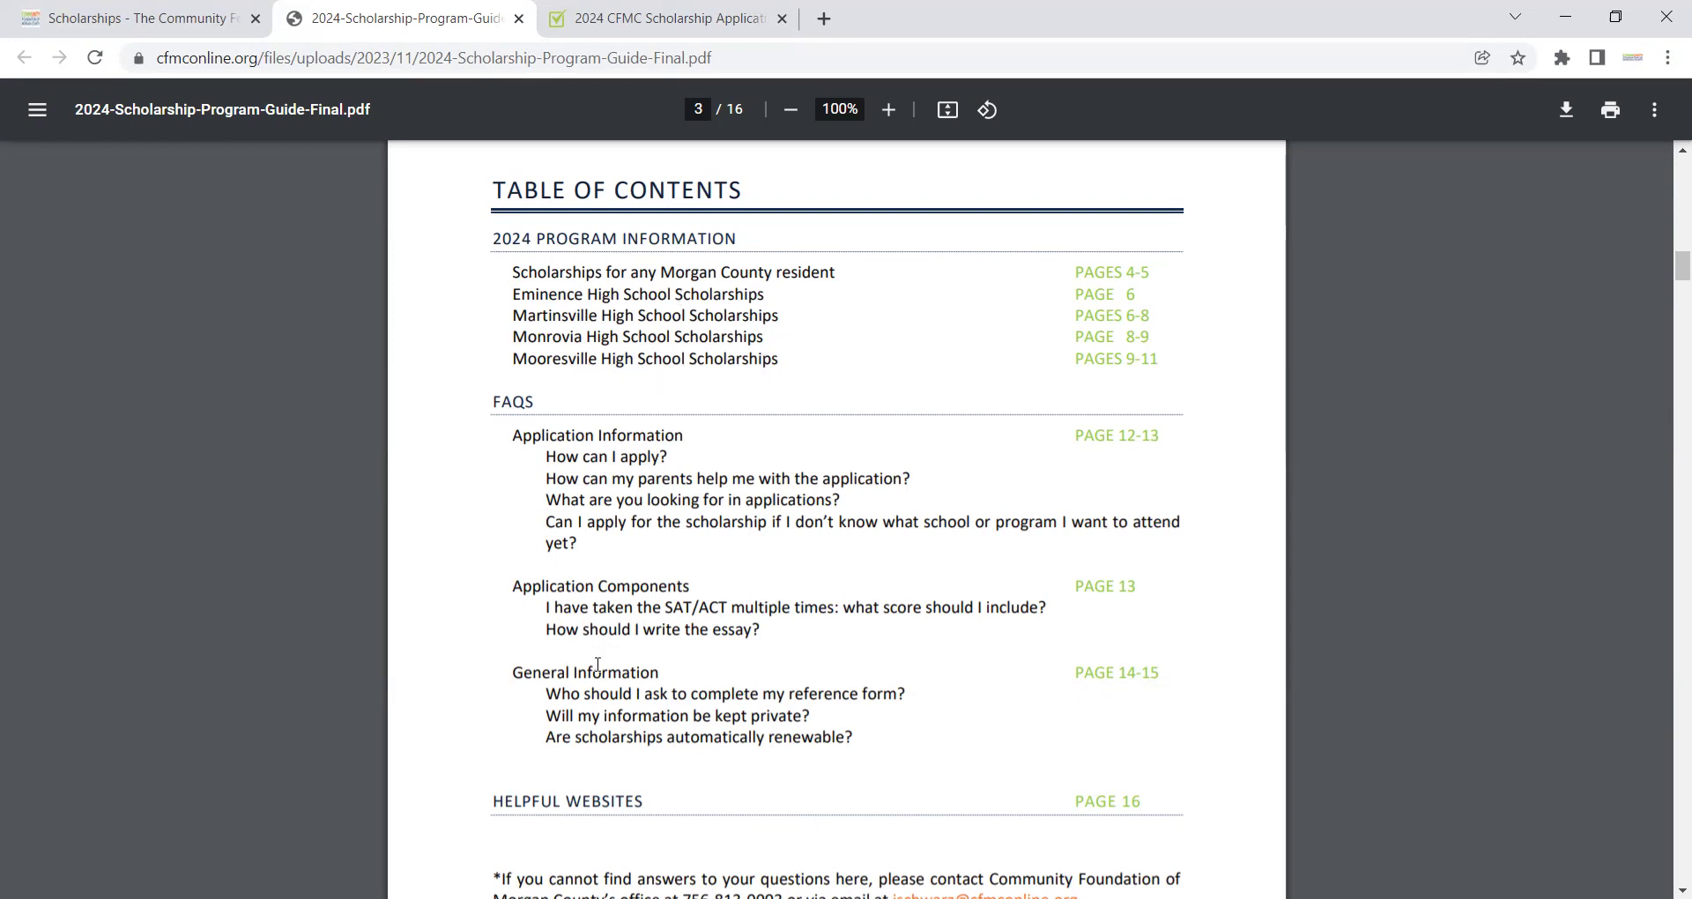
# Step: Scroll the guide to page 4's Program Information, showing the January 19, 2024 4pm deadline
pyautogui.click(1668, 291)
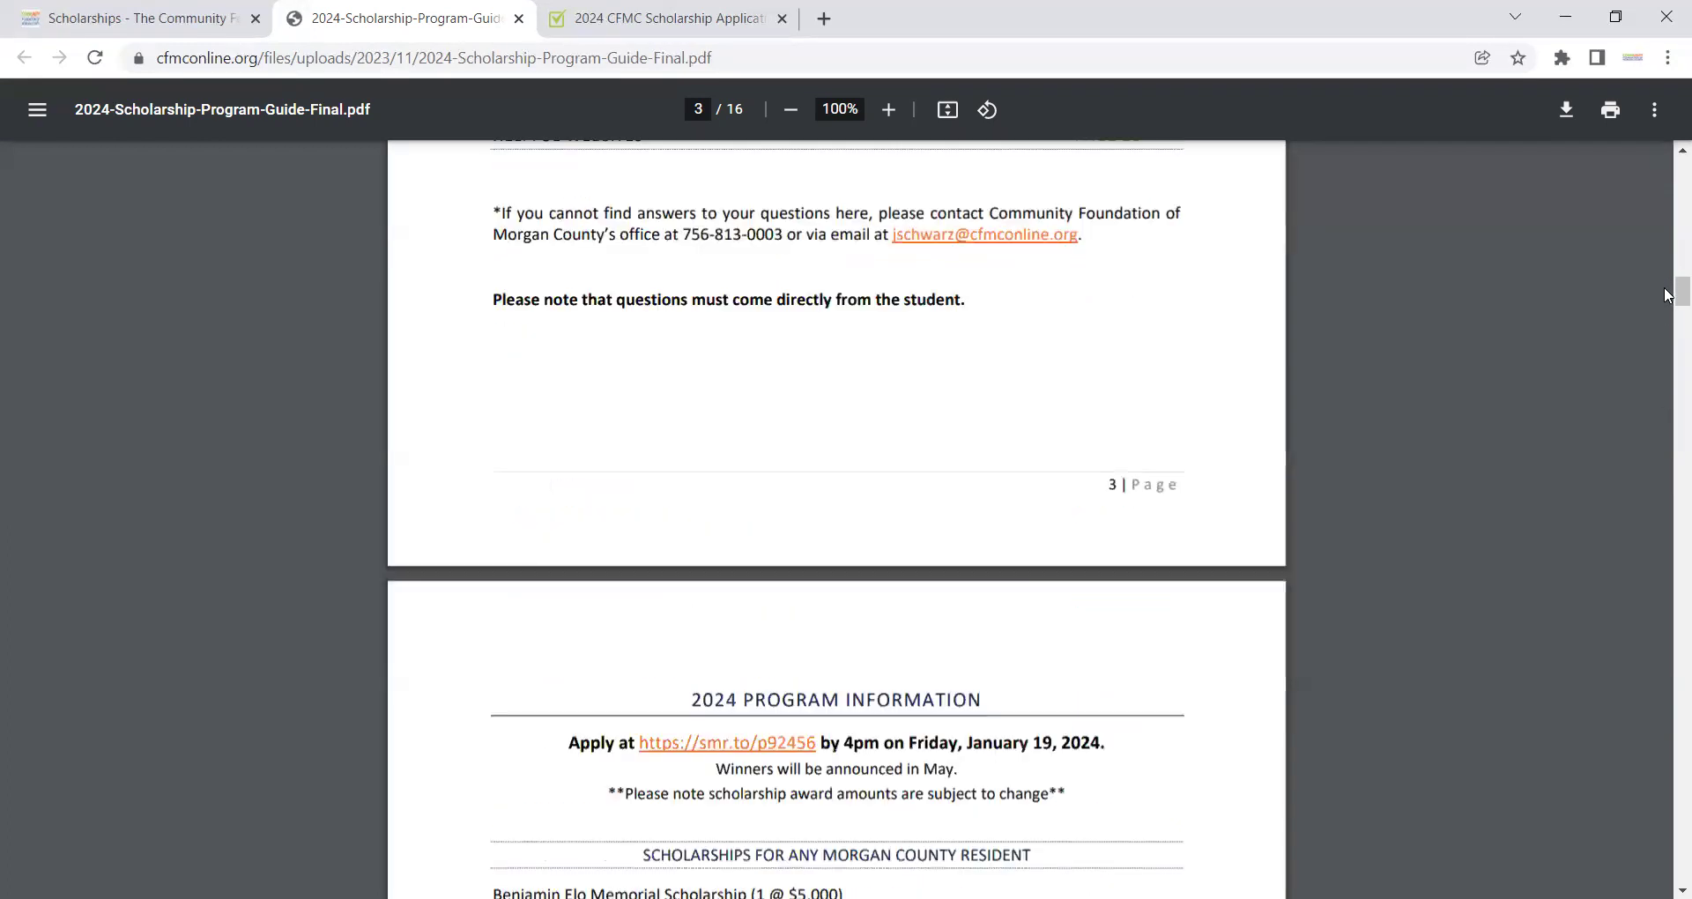
pyautogui.moveTo(1668, 297); pyautogui.dragTo(1669, 285)
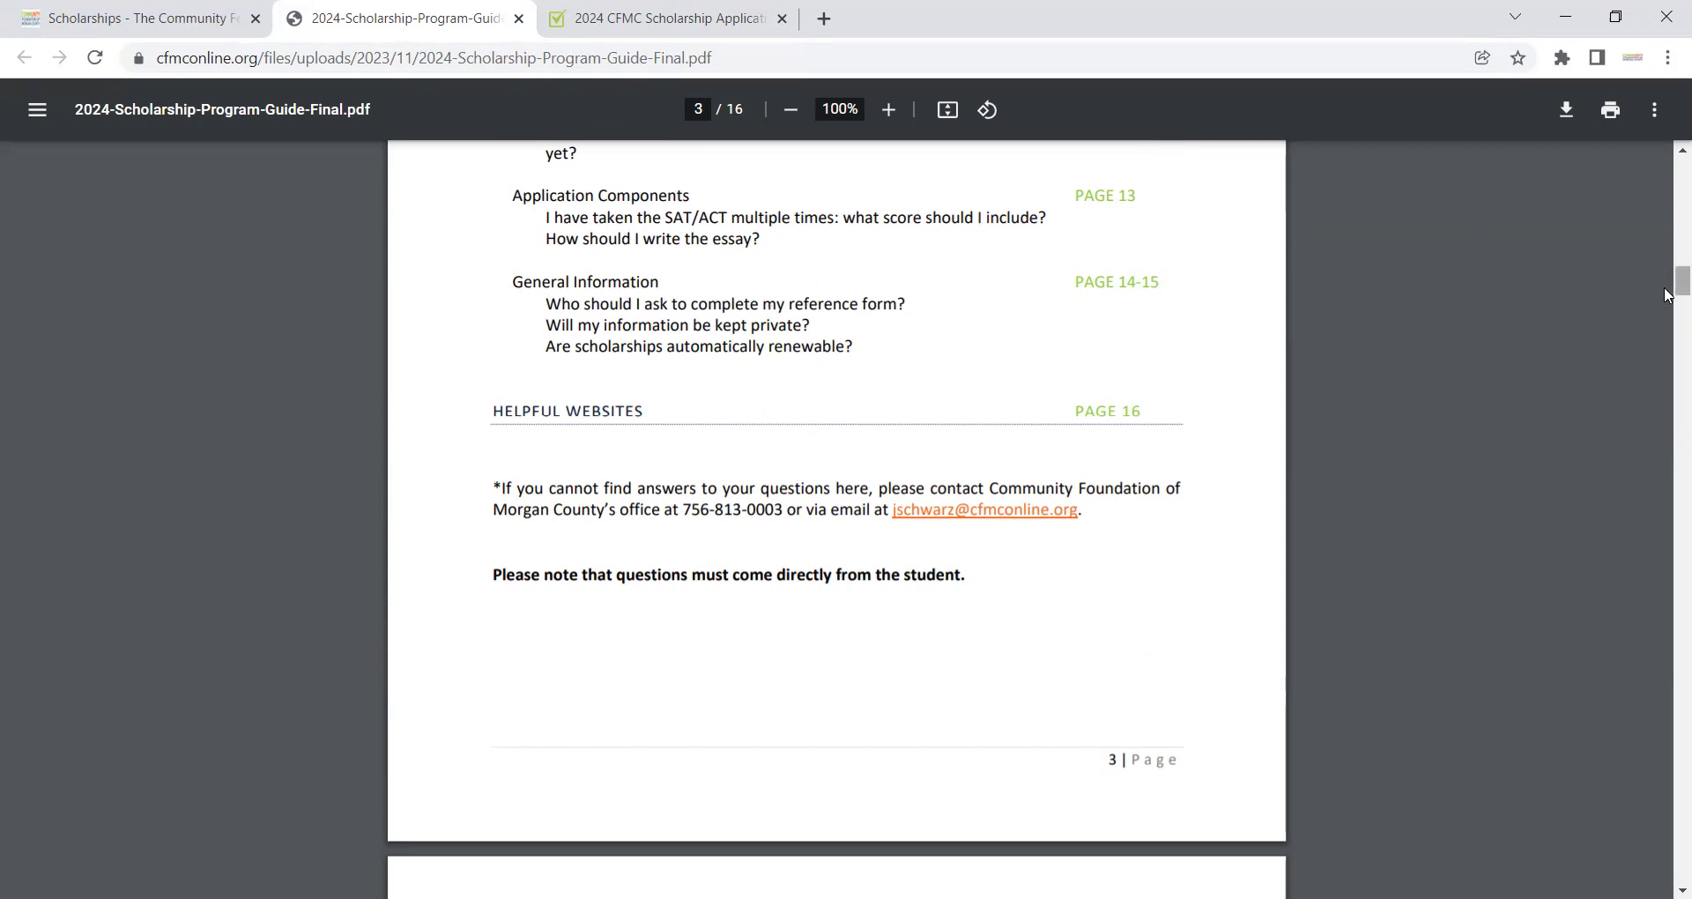
pyautogui.moveTo(1671, 286); pyautogui.dragTo(1669, 335)
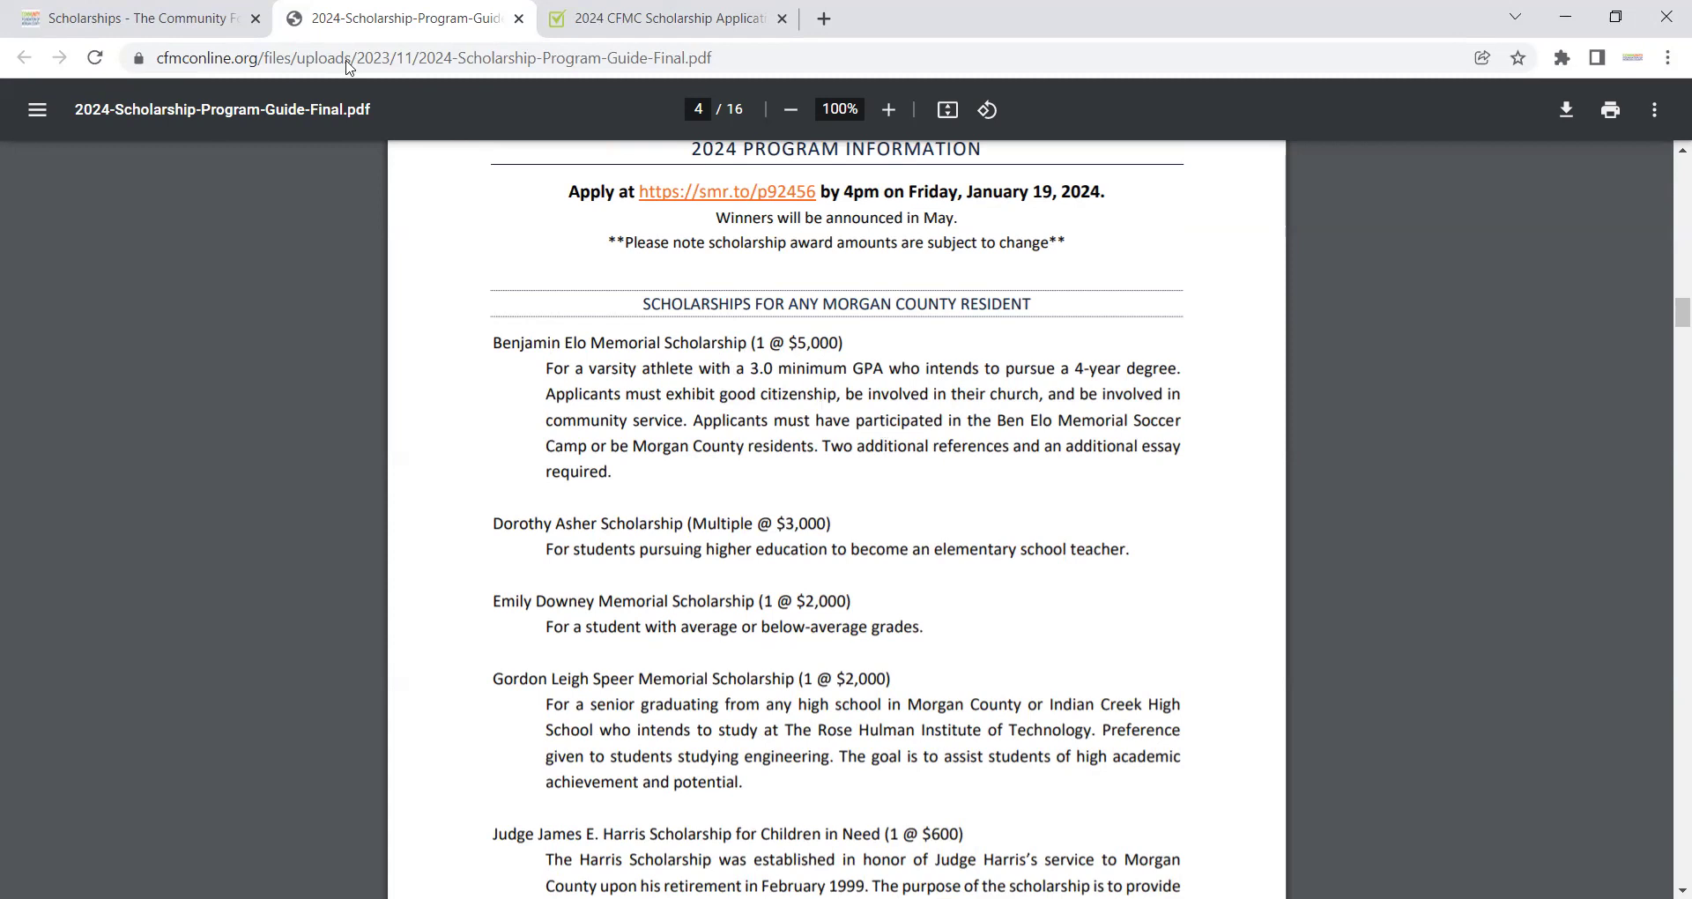
# Step: Switch to the 2024 CFMC Scholarship Application tab and click Apply to start the application
pyautogui.click(208, 18)
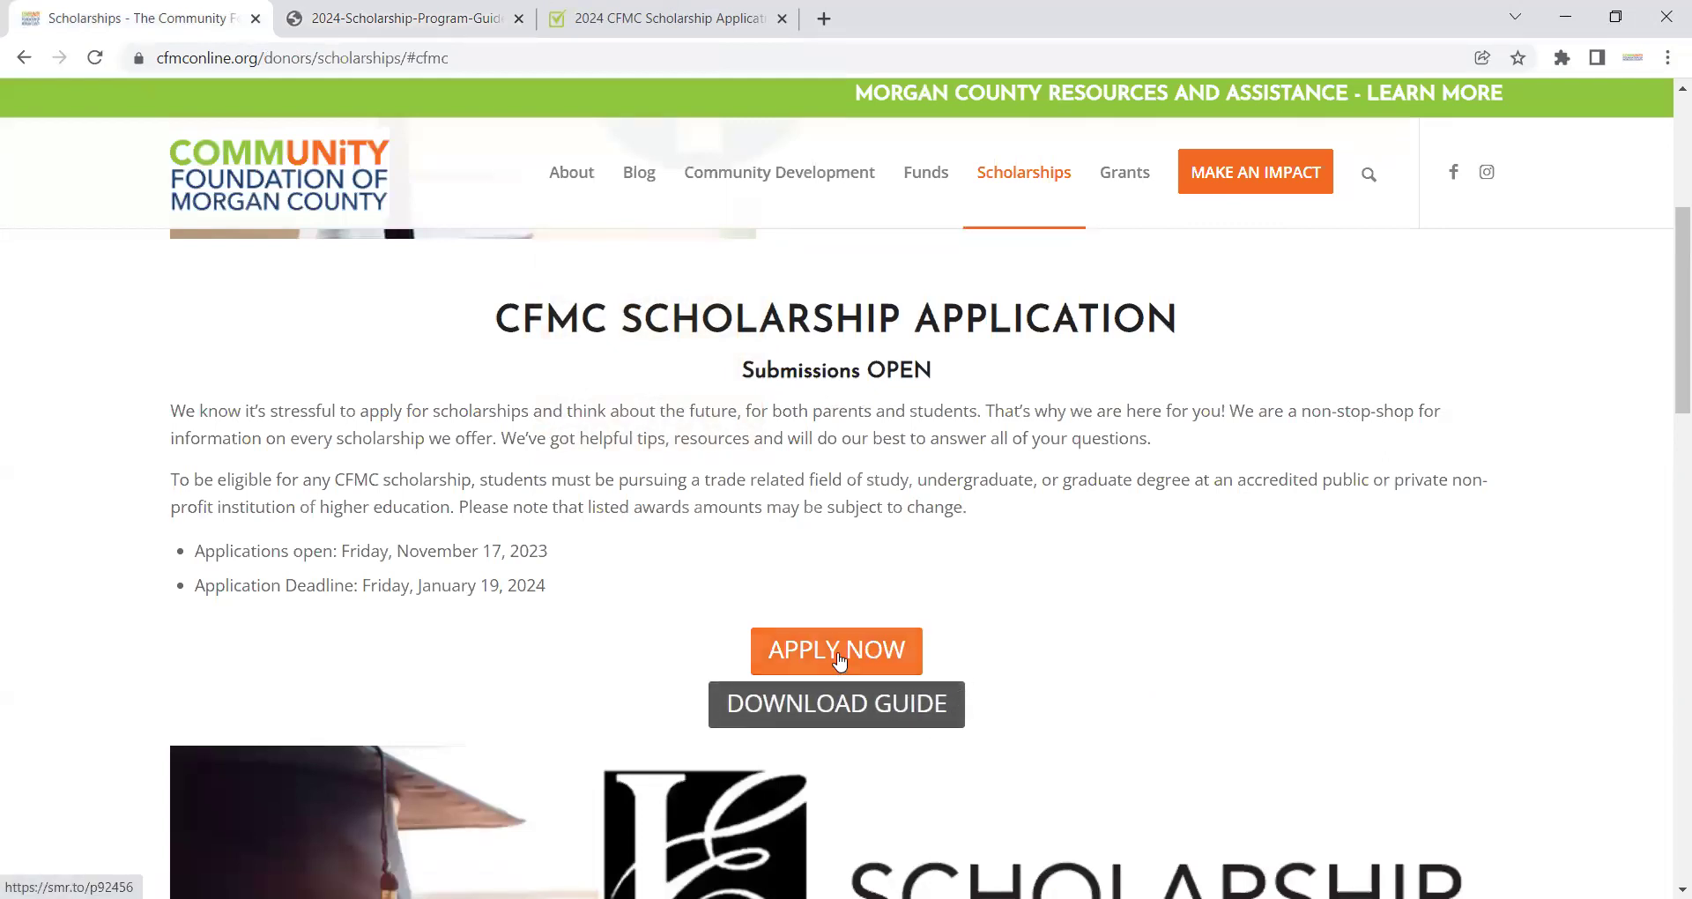
pyautogui.click(631, 17)
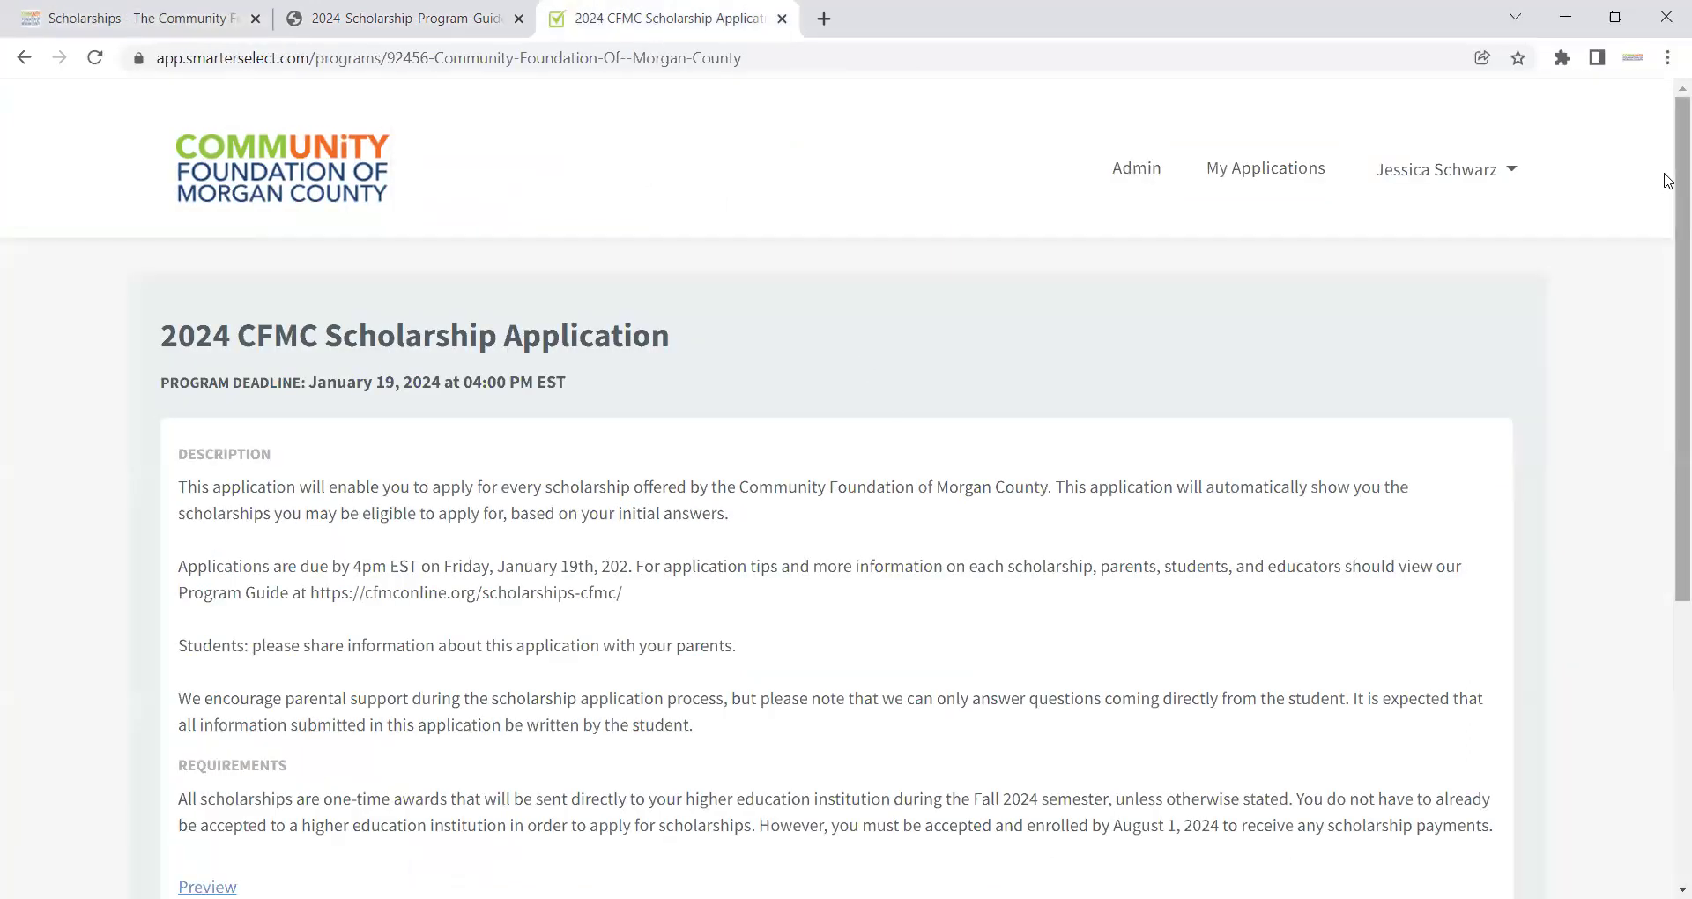
pyautogui.moveTo(1668, 180); pyautogui.dragTo(1668, 239)
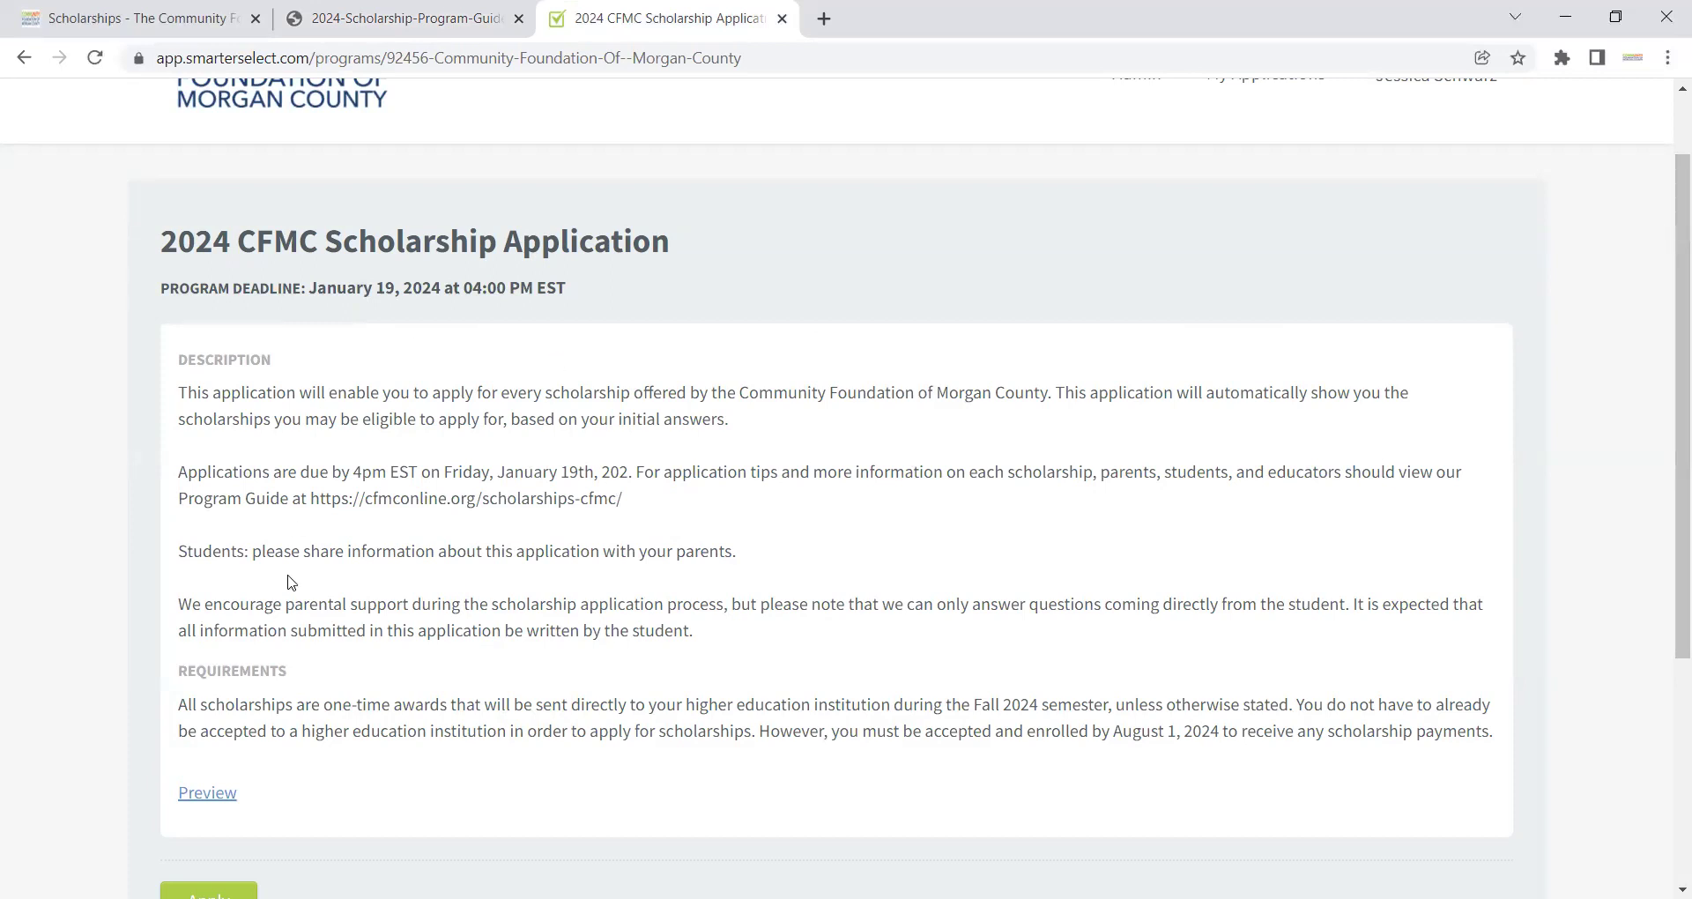
pyautogui.scroll(-1, 1667, 269)
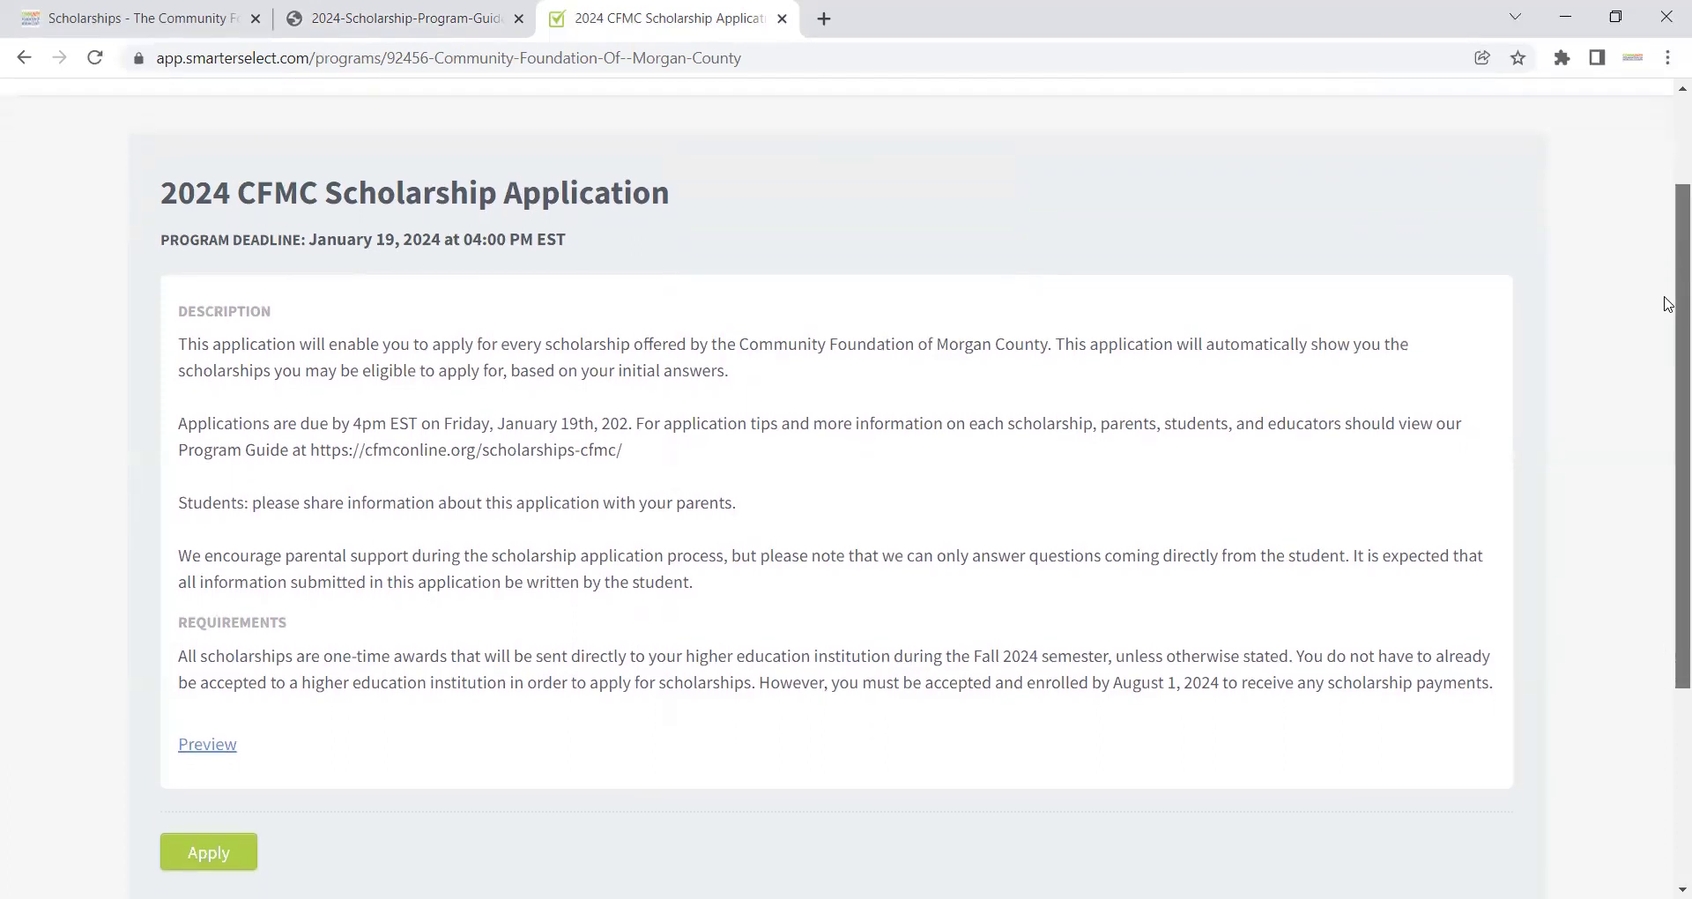
pyautogui.click(202, 790)
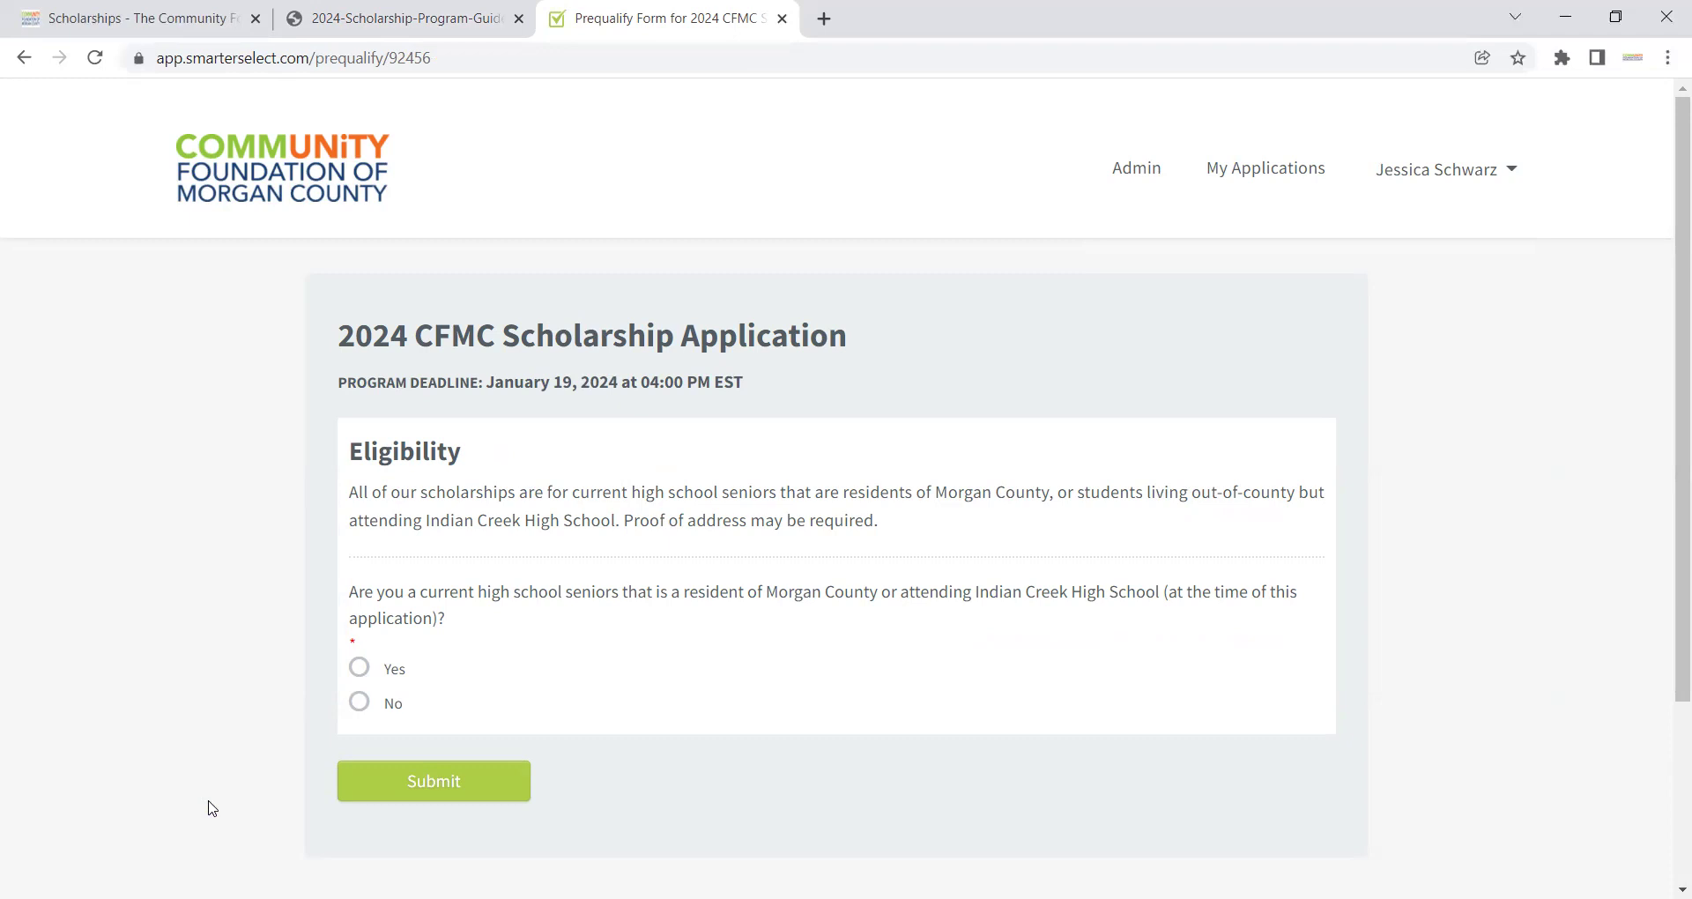
# Step: Answer Yes to the Morgan County residency eligibility question and submit it
pyautogui.click(360, 667)
pyautogui.click(502, 784)
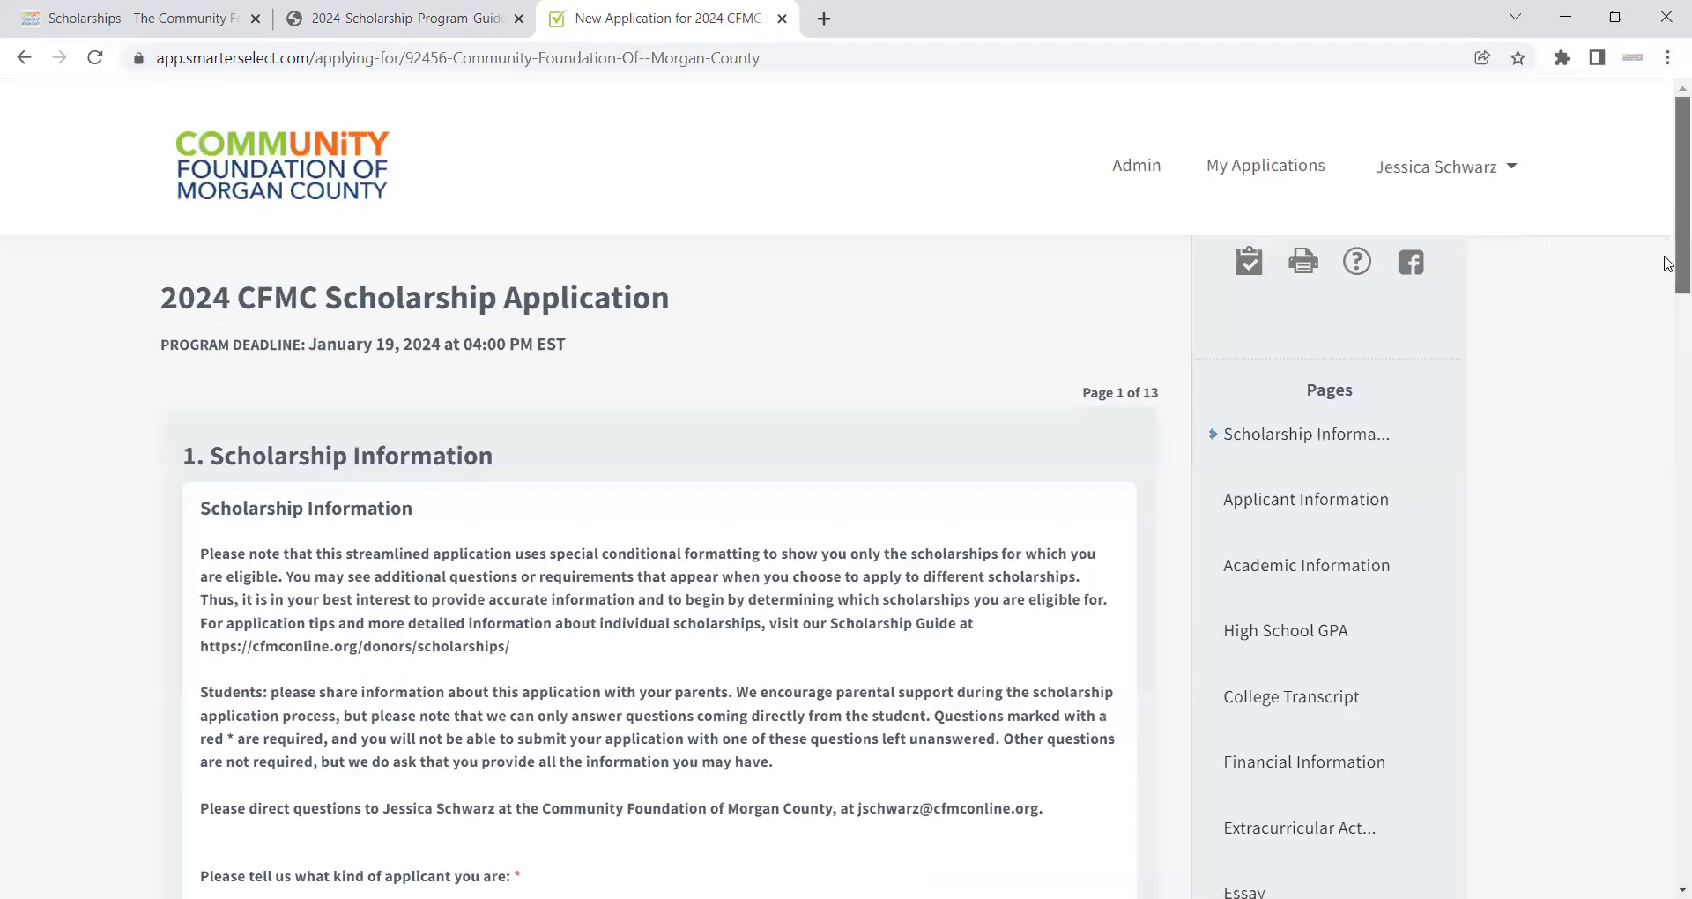
# Step: Mark the applicant as an Eminence High School senior
pyautogui.scroll(-4, 1668, 263)
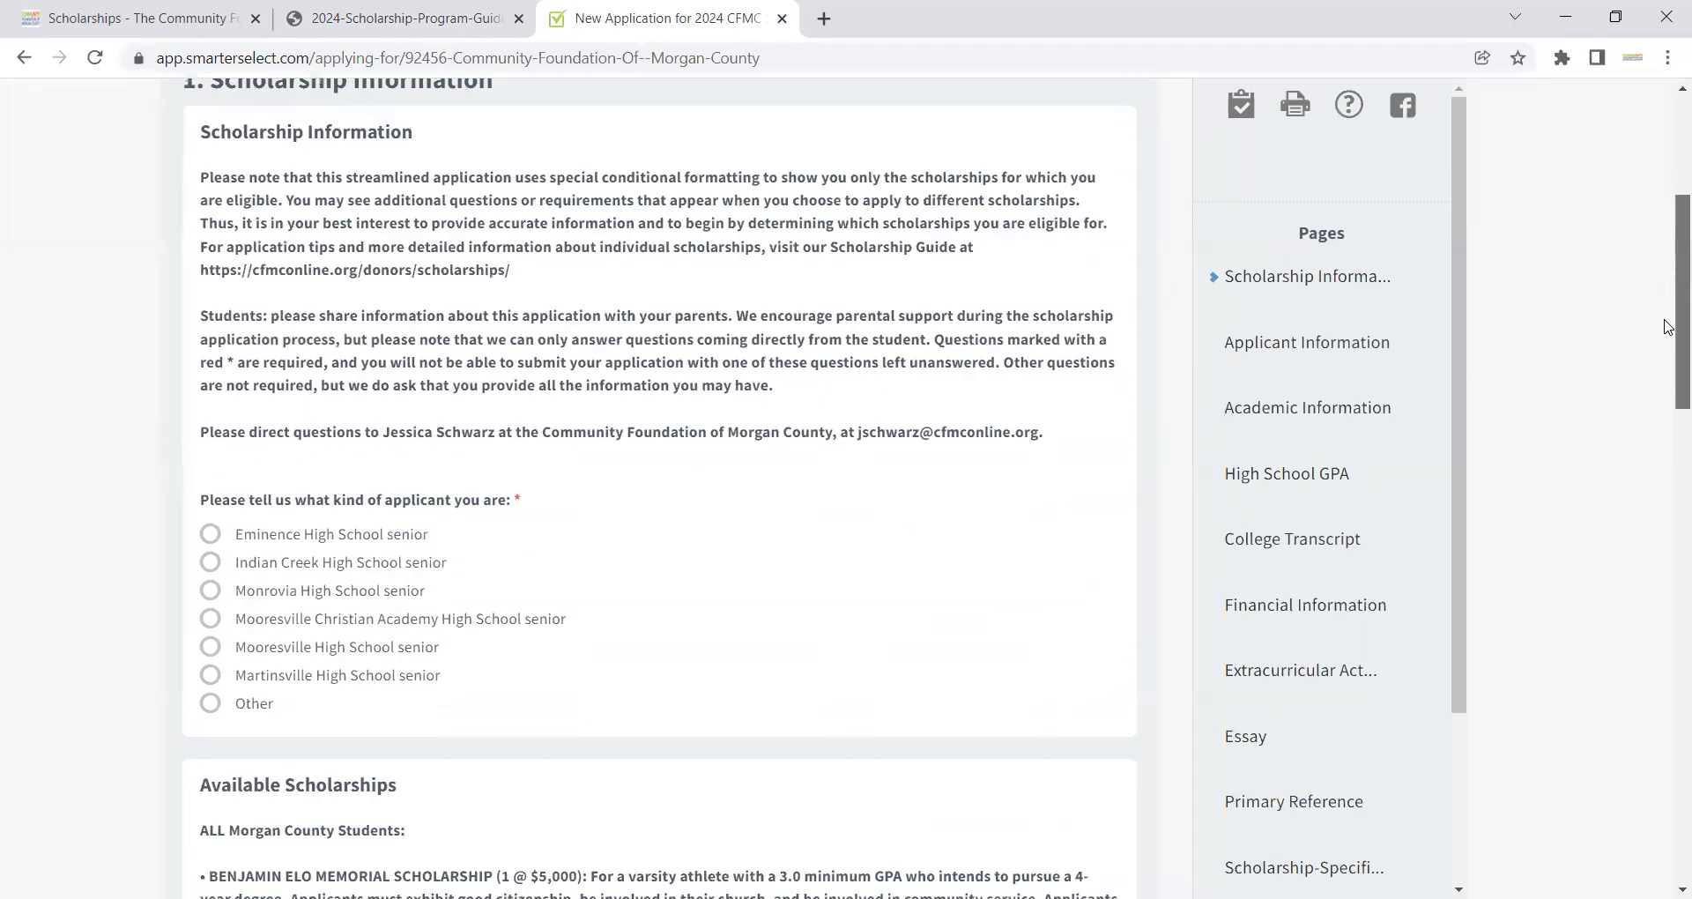
pyautogui.scroll(-2, 1668, 326)
pyautogui.moveTo(442, 484)
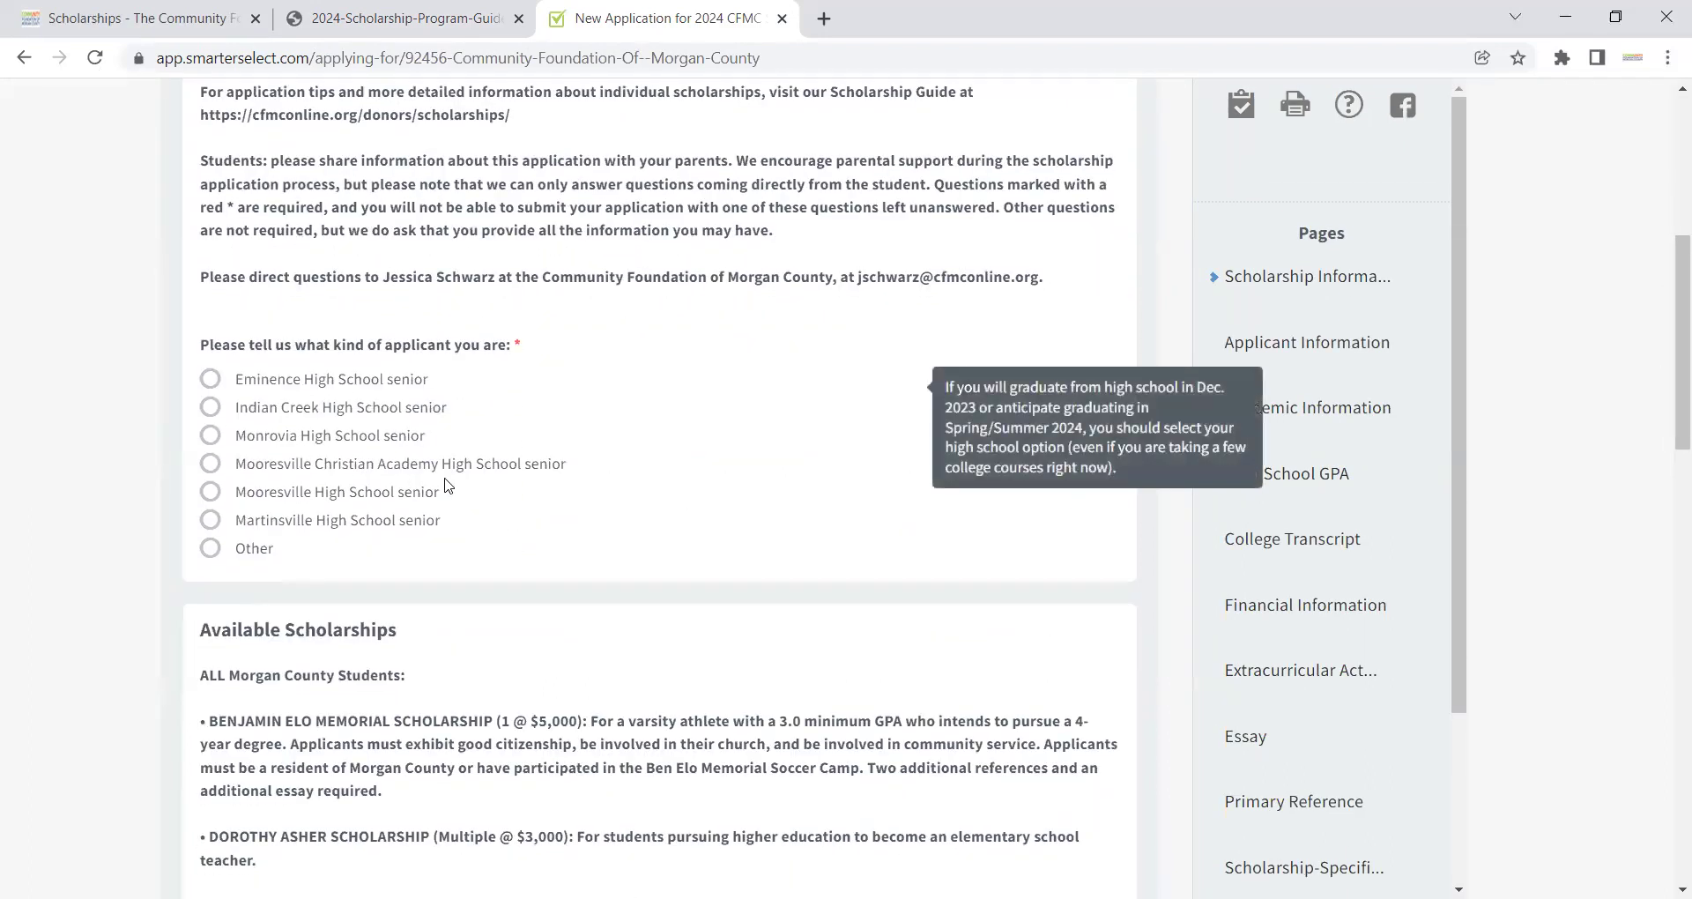
pyautogui.click(210, 379)
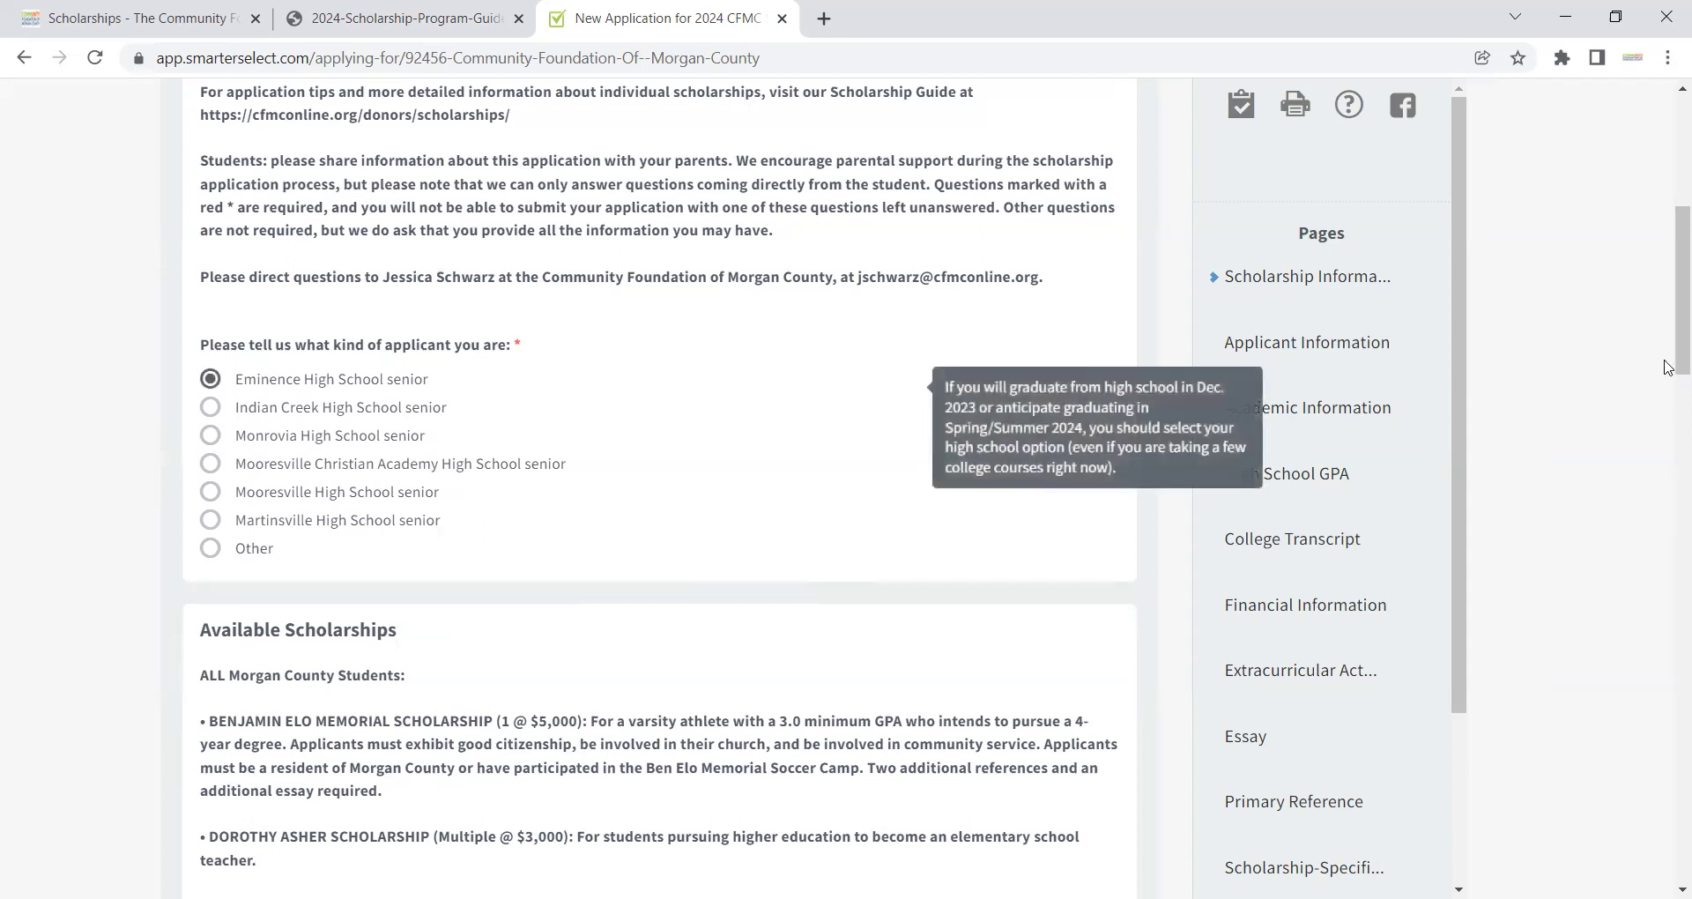
# Step: Select the Dorothy Asher Scholarship and the Stierwalt Scholarship to apply for
pyautogui.scroll(-4, 1668, 368)
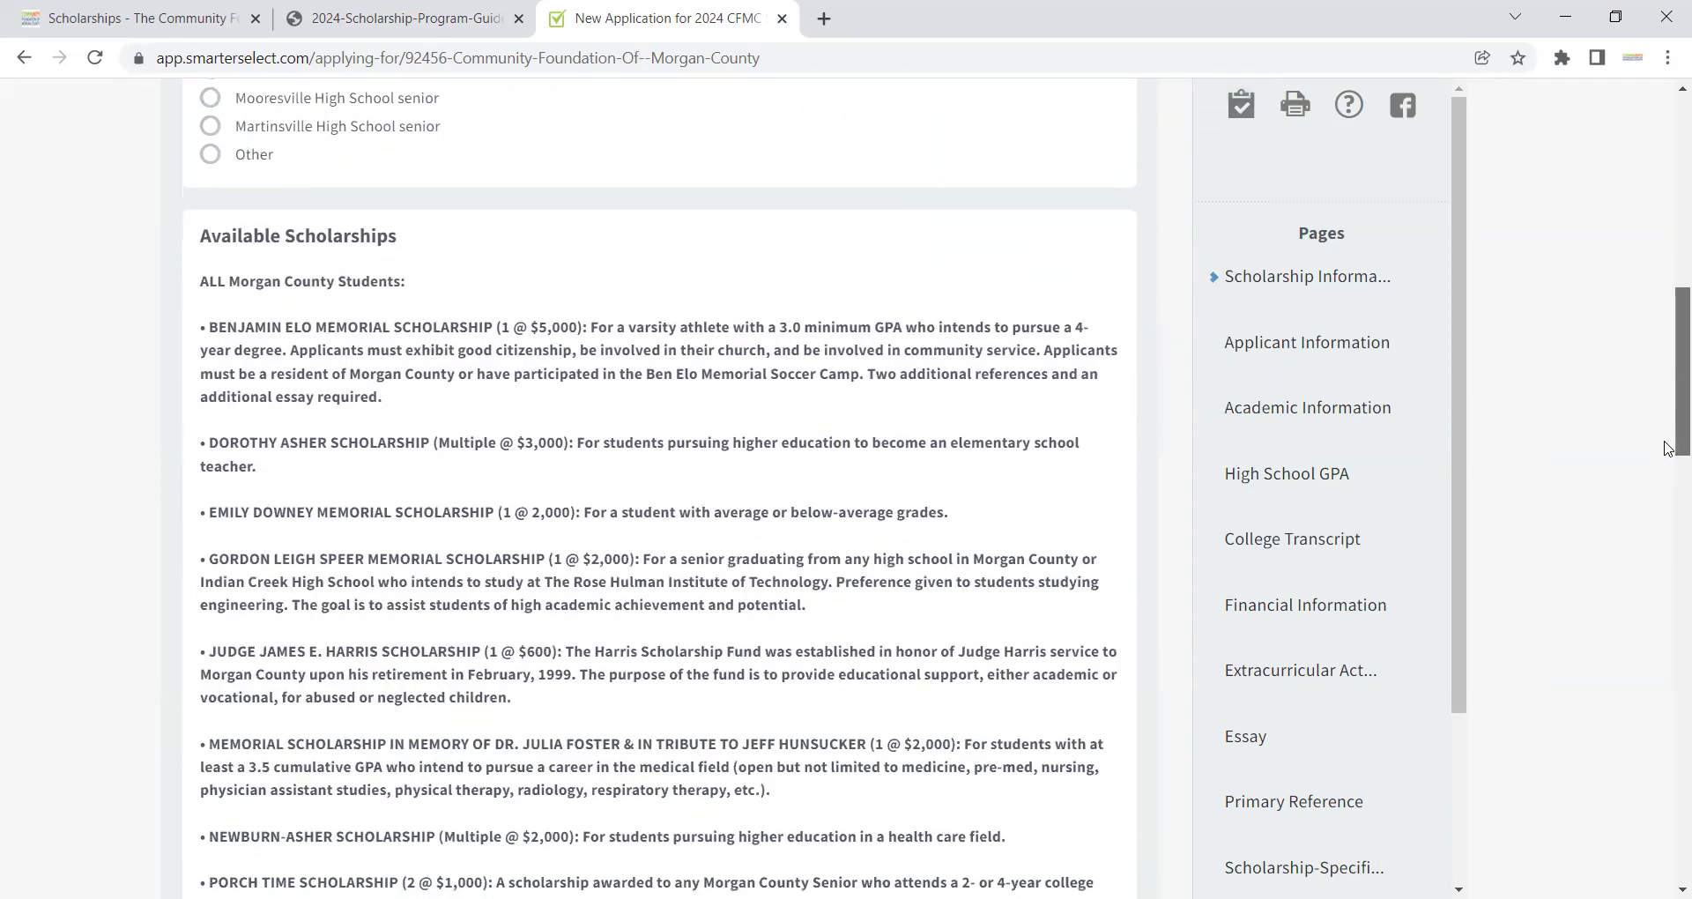
pyautogui.scroll(-1, 1669, 451)
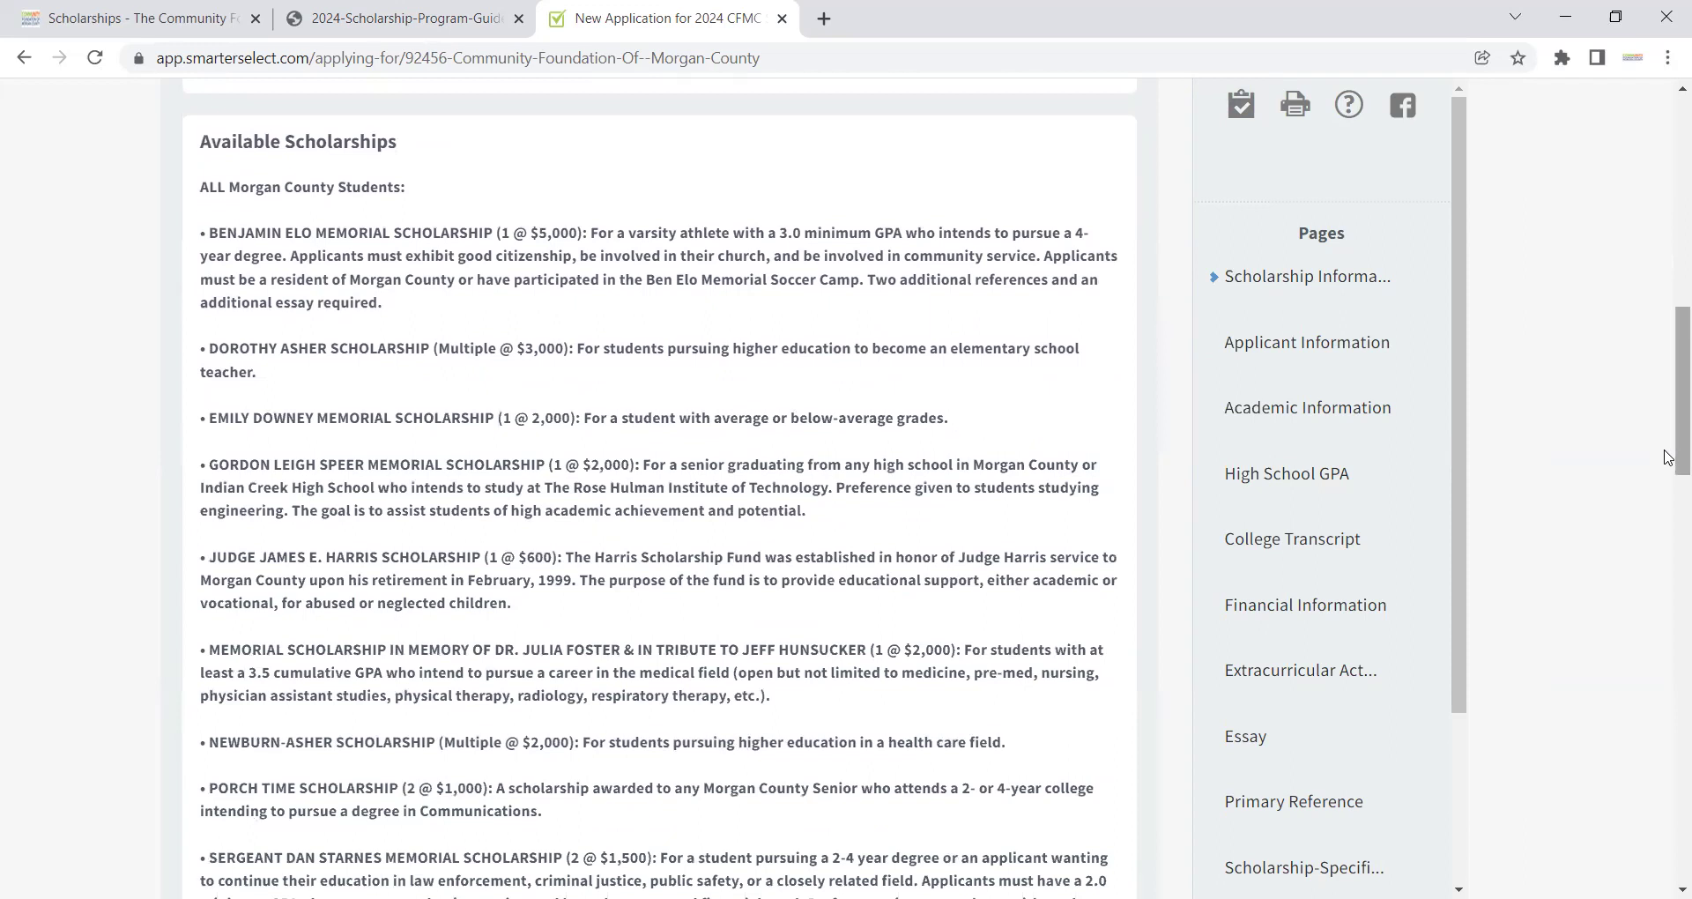
pyautogui.scroll(-5, 1668, 457)
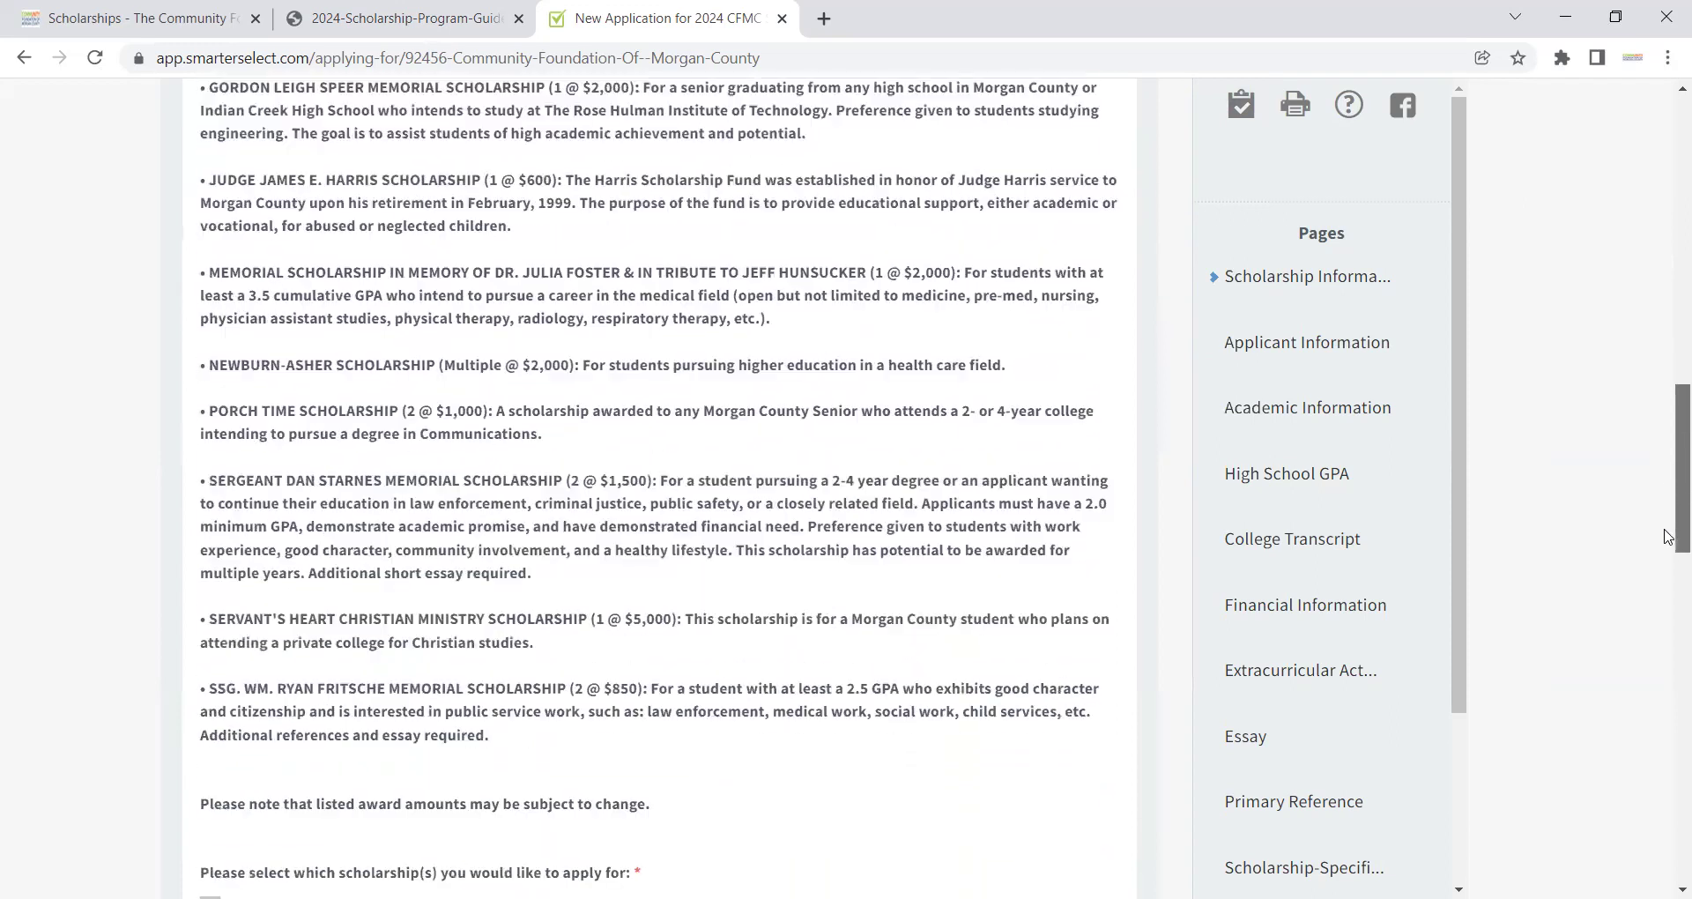
pyautogui.scroll(-5, 1668, 571)
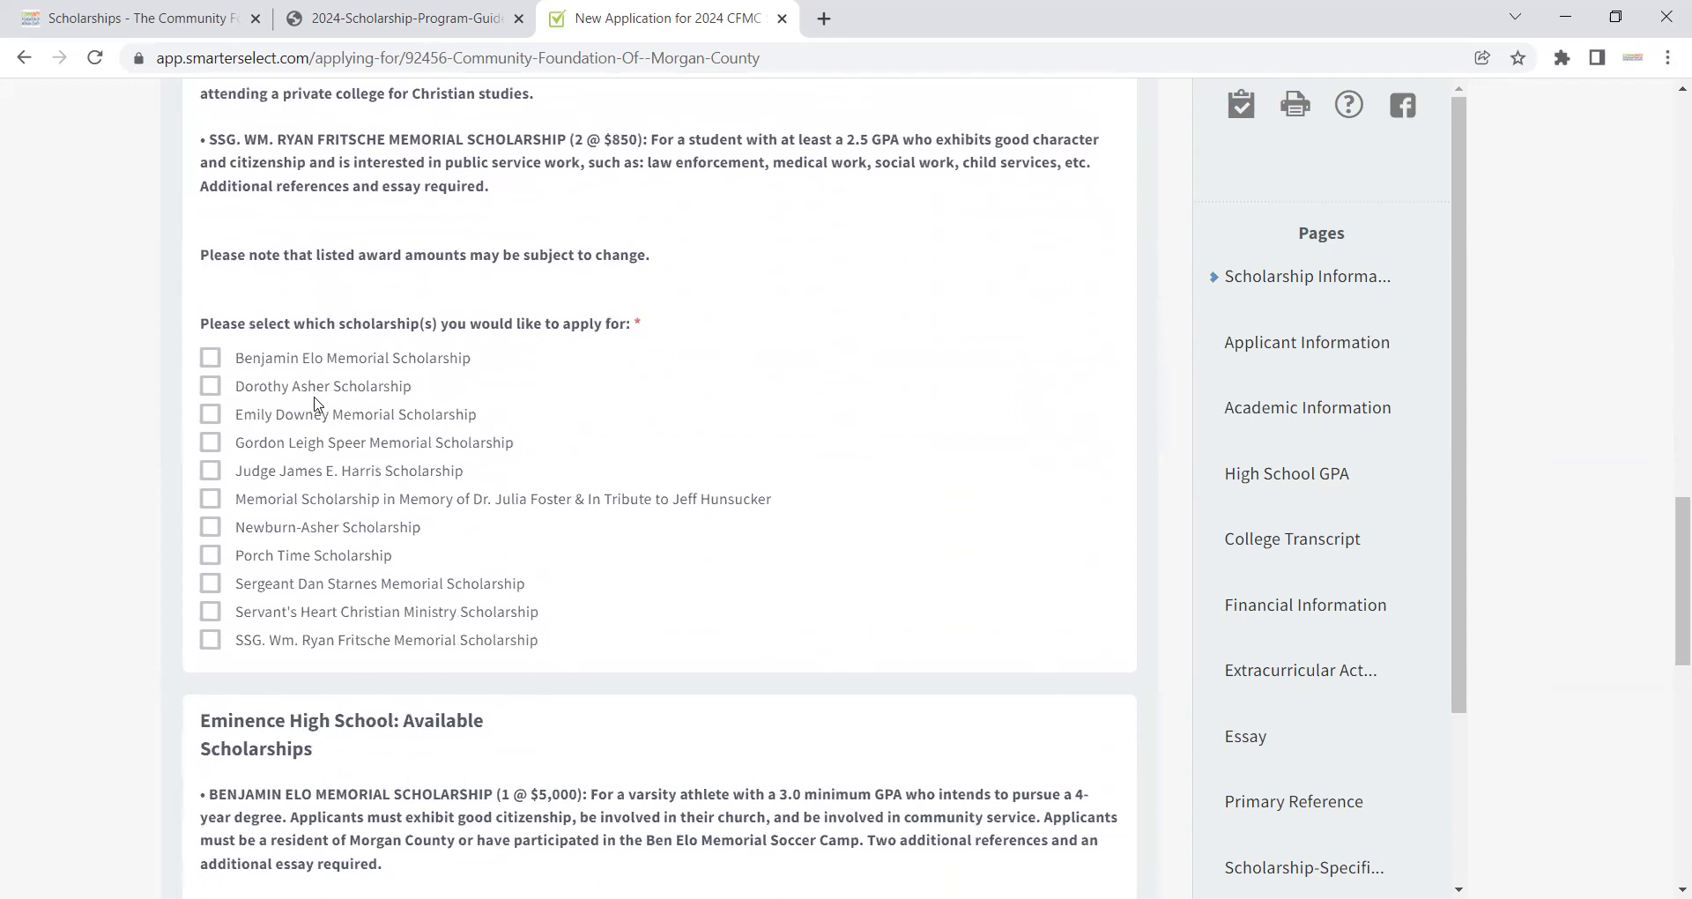
pyautogui.click(210, 386)
pyautogui.moveTo(1669, 524); pyautogui.dragTo(1672, 553)
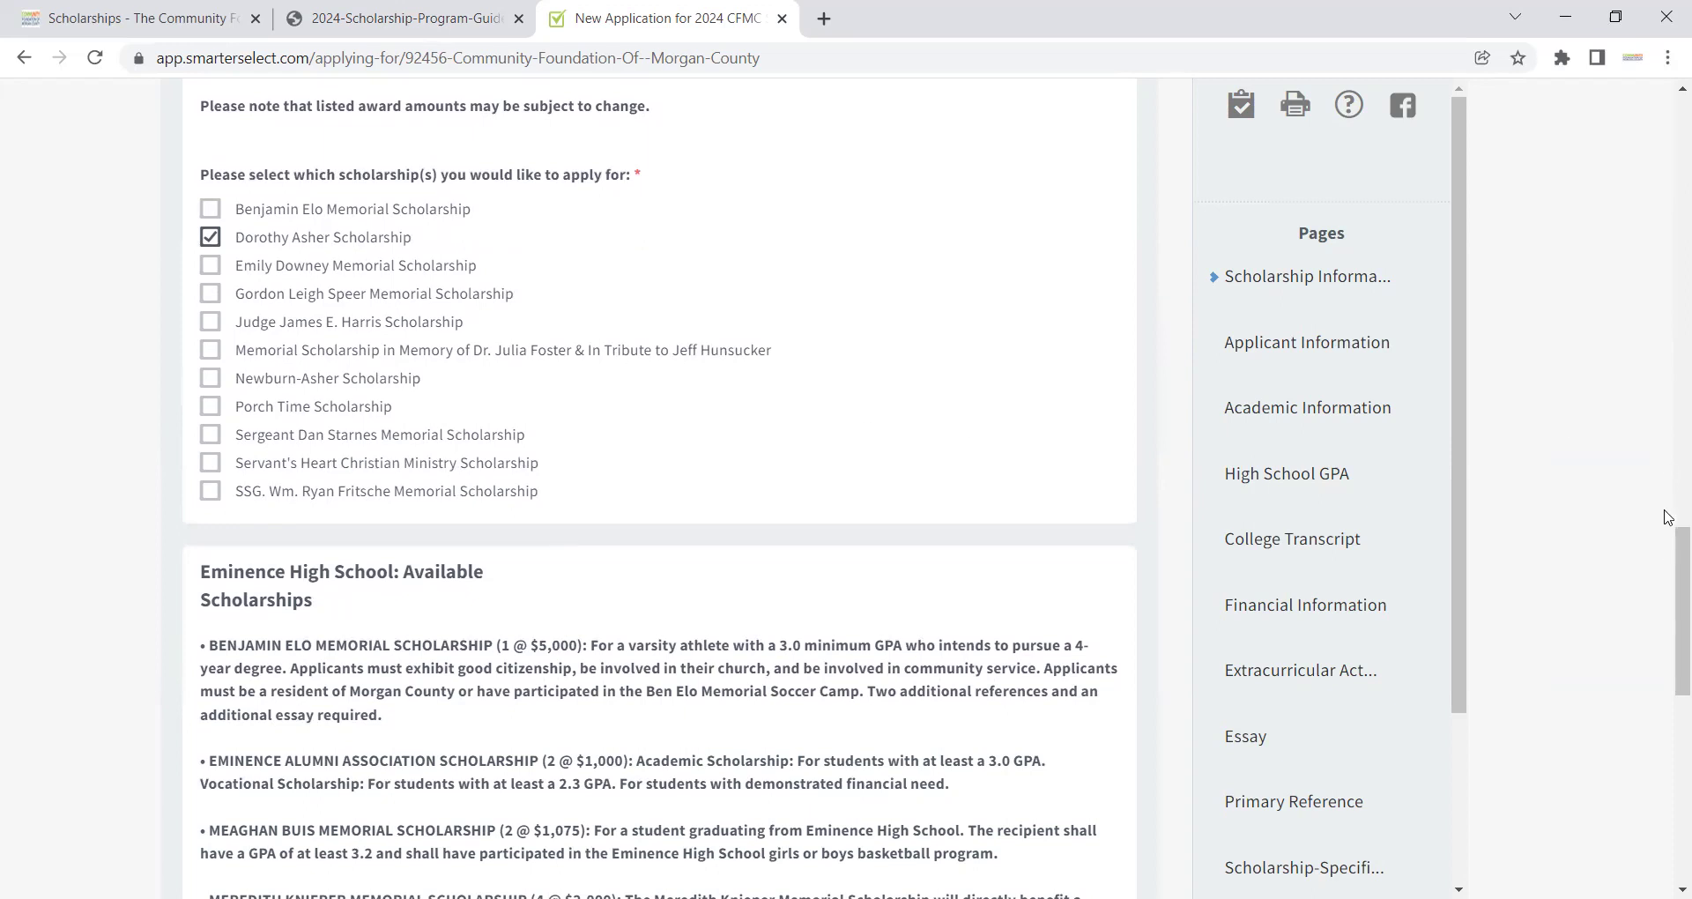
pyautogui.moveTo(1669, 552); pyautogui.dragTo(1665, 628)
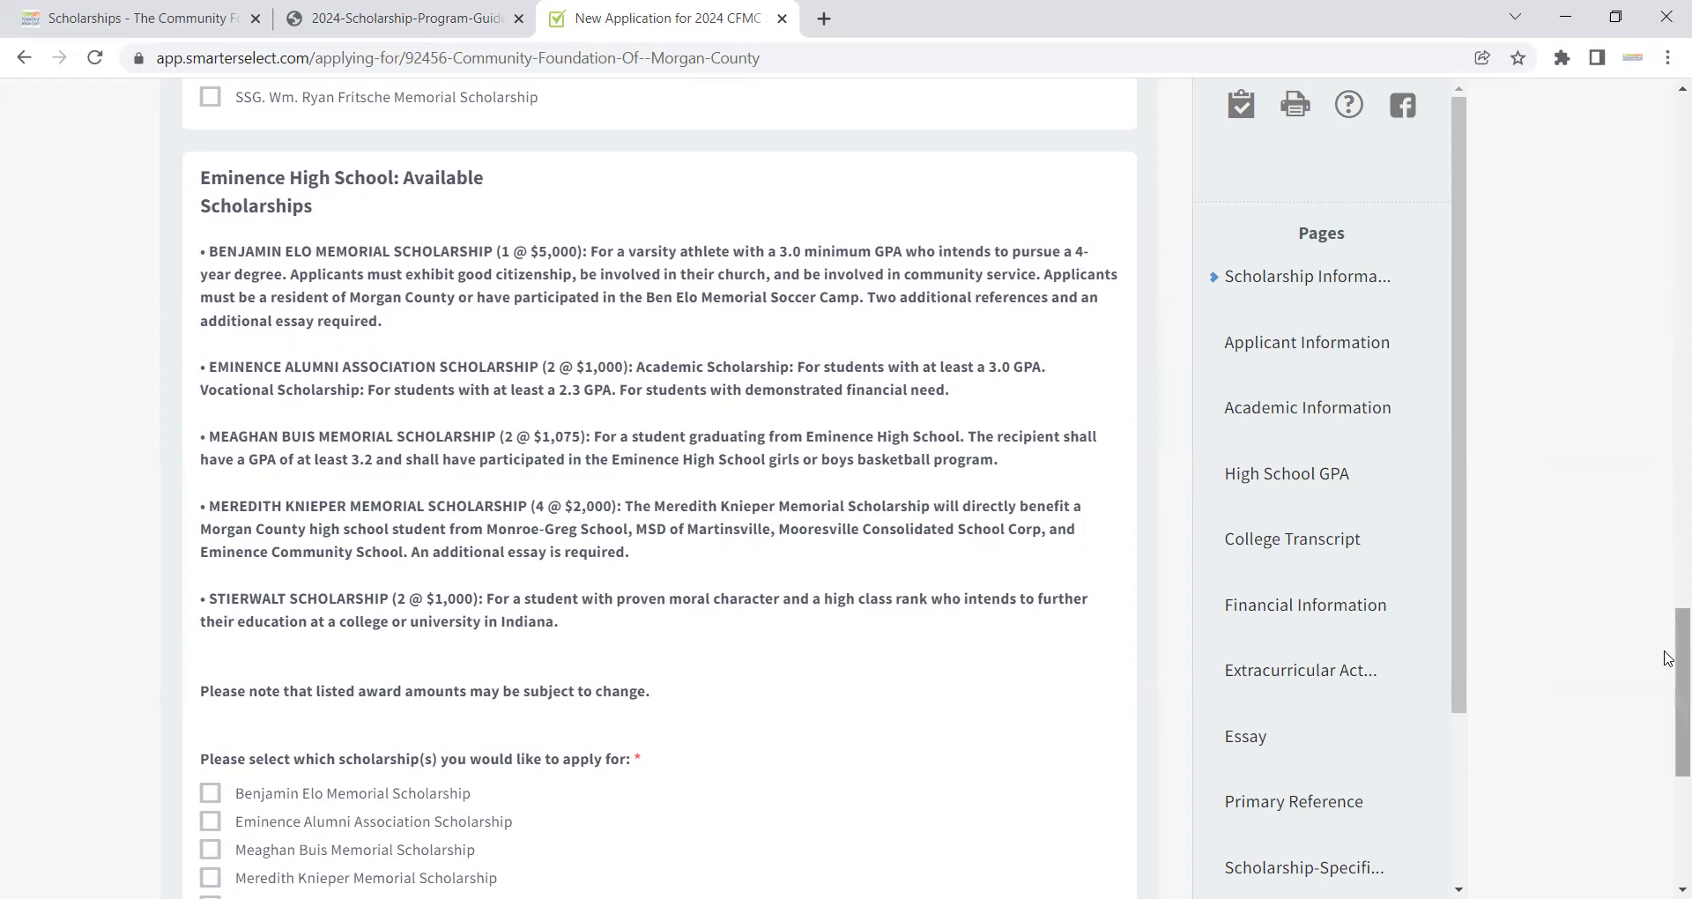
pyautogui.moveTo(1669, 661); pyautogui.dragTo(1668, 692)
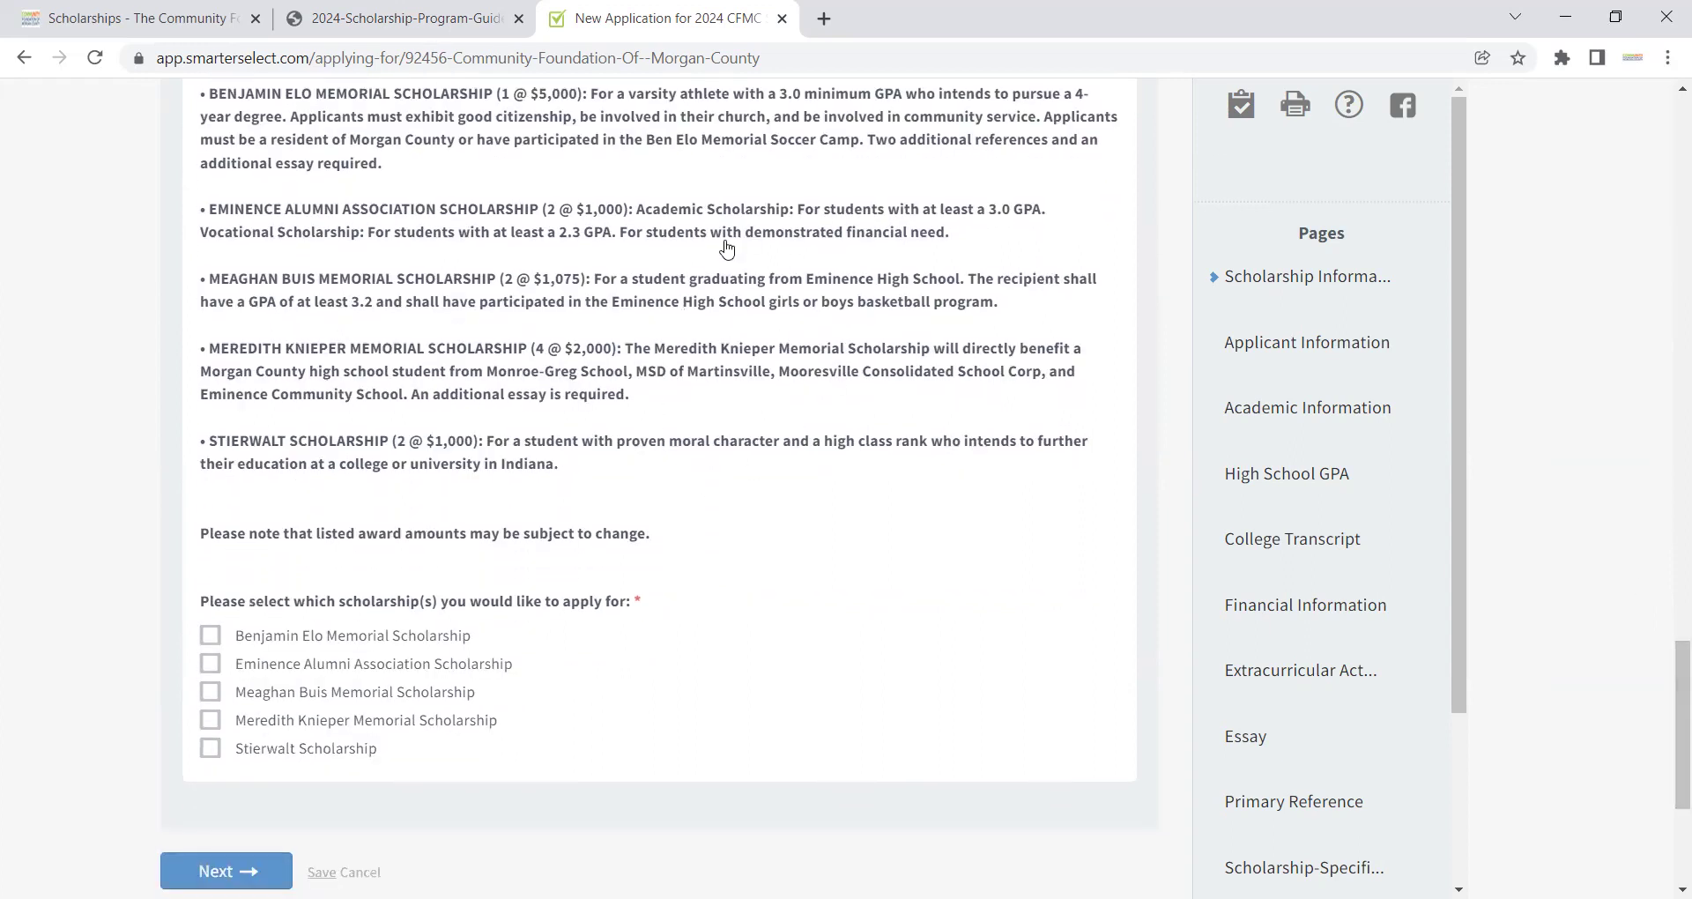
pyautogui.click(308, 749)
# Step: On the Applicant Information page, enter the applicant's first, last and preferred names
pyautogui.click(226, 871)
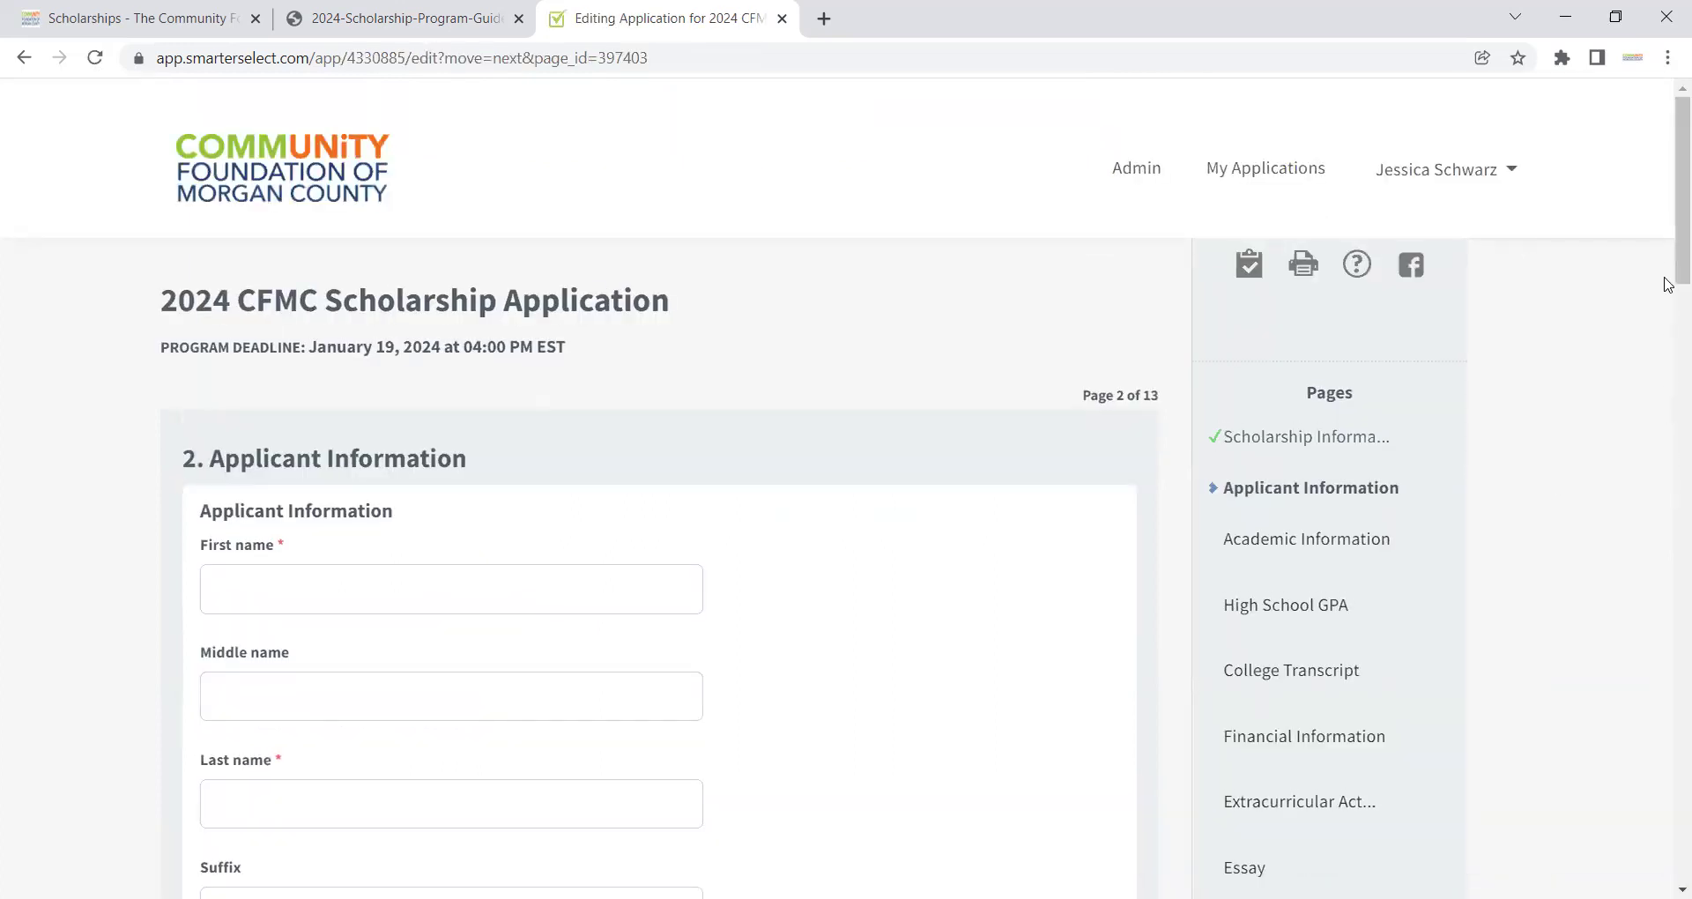
pyautogui.scroll(-3, 1668, 273)
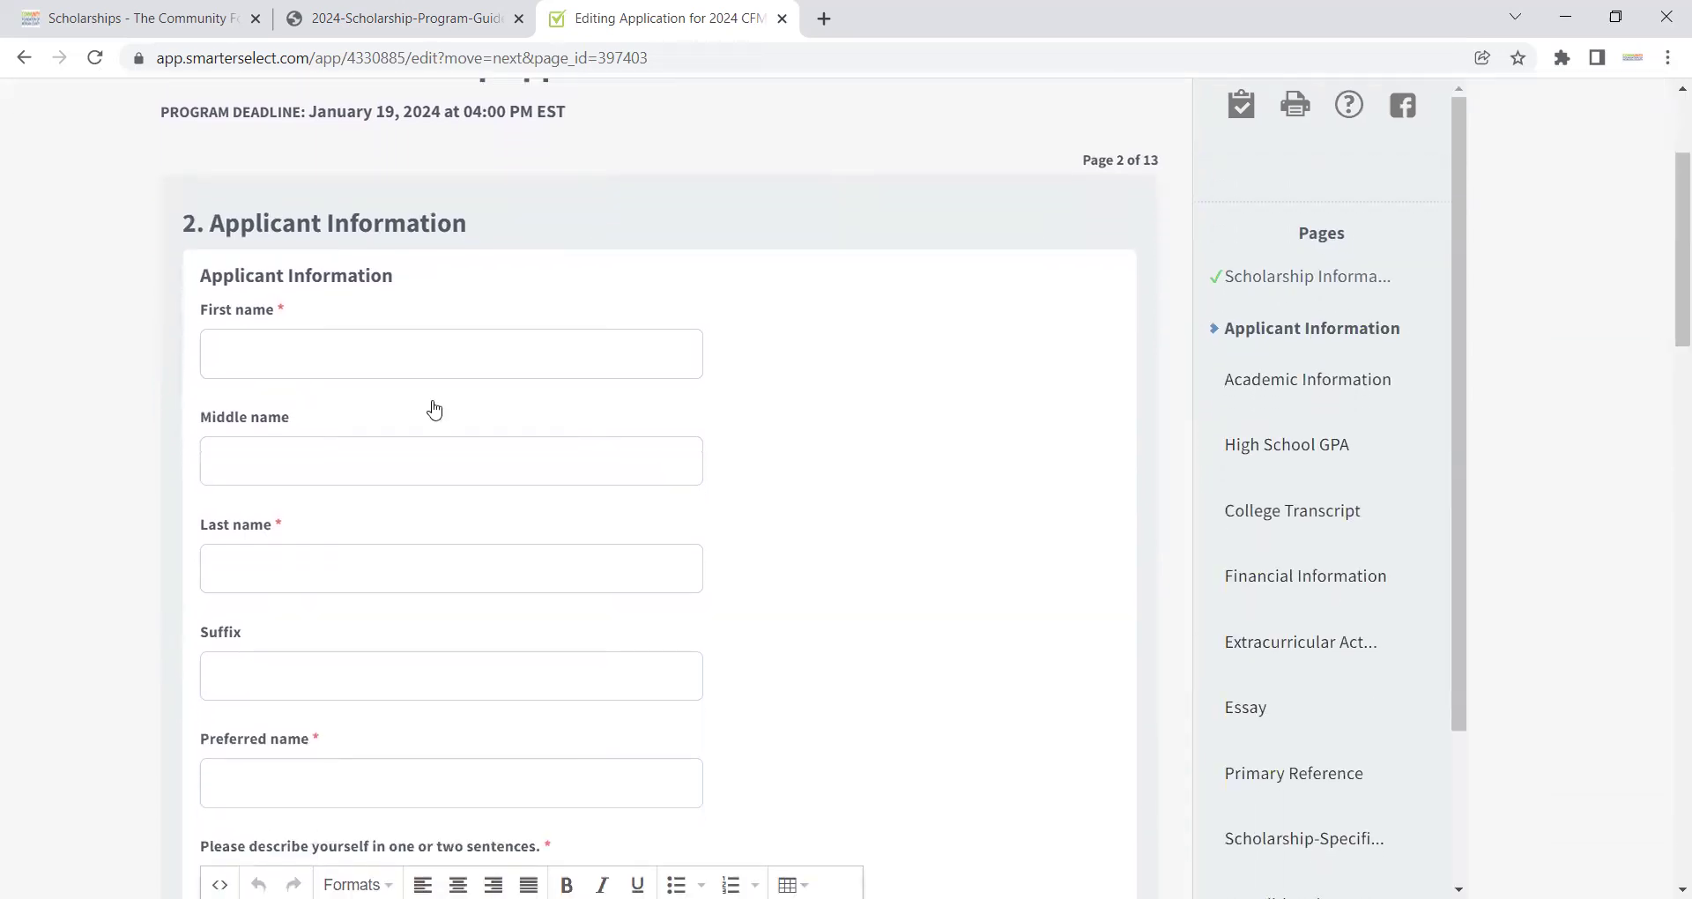
pyautogui.click(432, 360)
pyautogui.write('Fran')
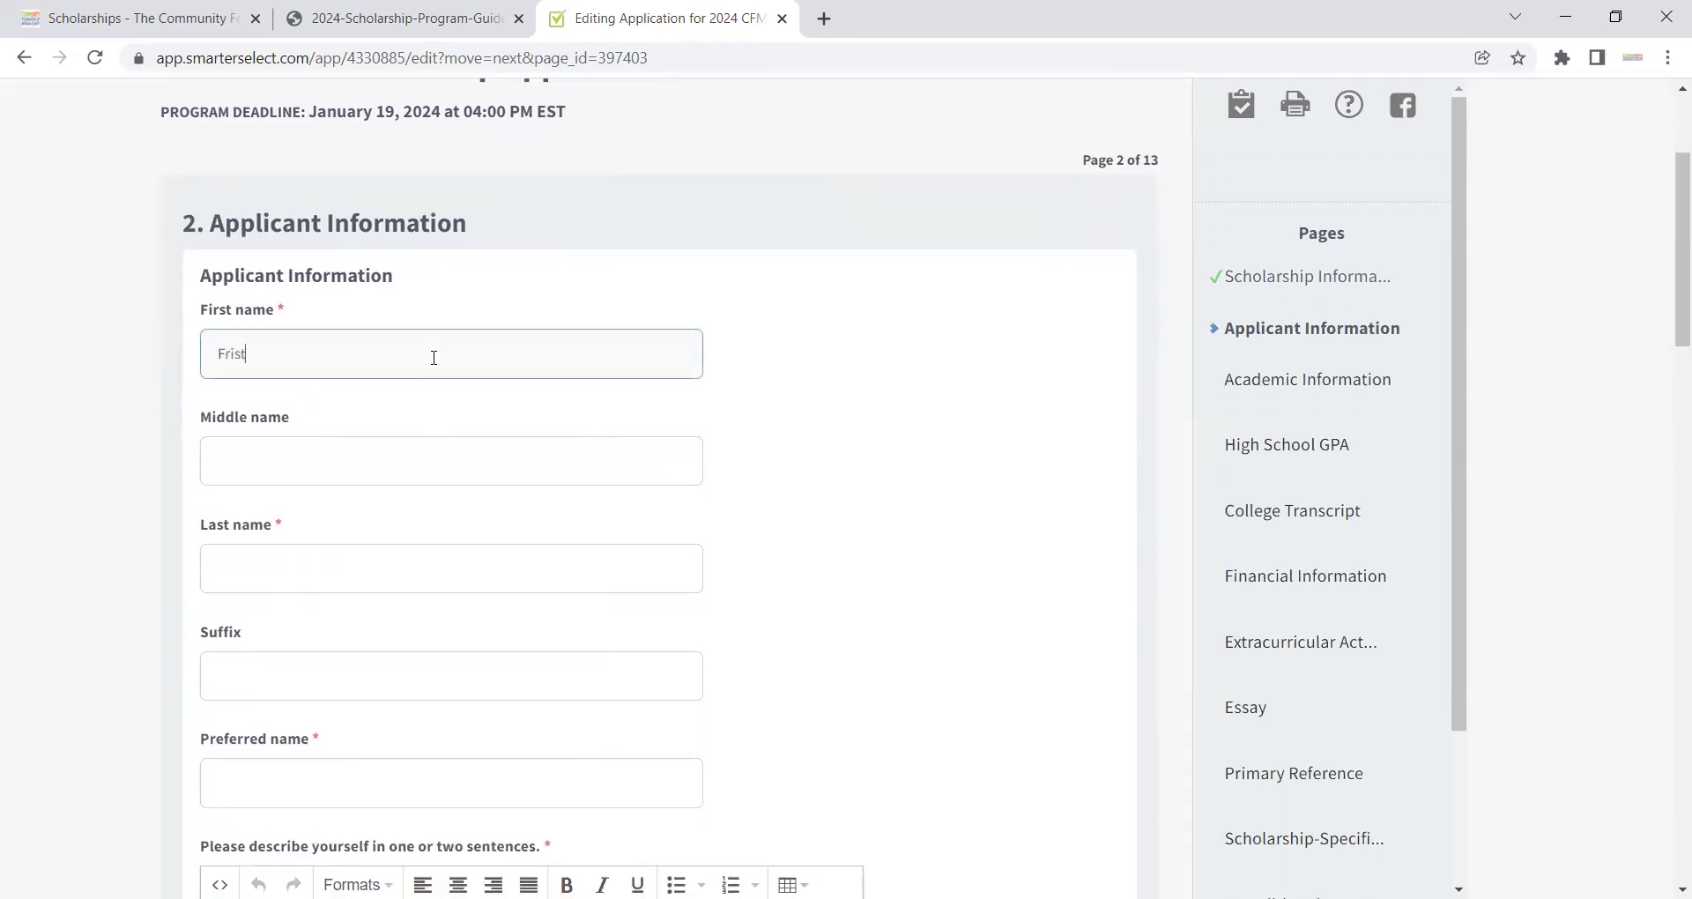
pyautogui.press('BackSpace')
pyautogui.press('BackSpace')
pyautogui.press('BackSpace')
pyautogui.write('irst')
pyautogui.press('Tab')
pyautogui.press('Tab')
pyautogui.write('Last')
pyautogui.press('Tab')
pyautogui.press('Tab')
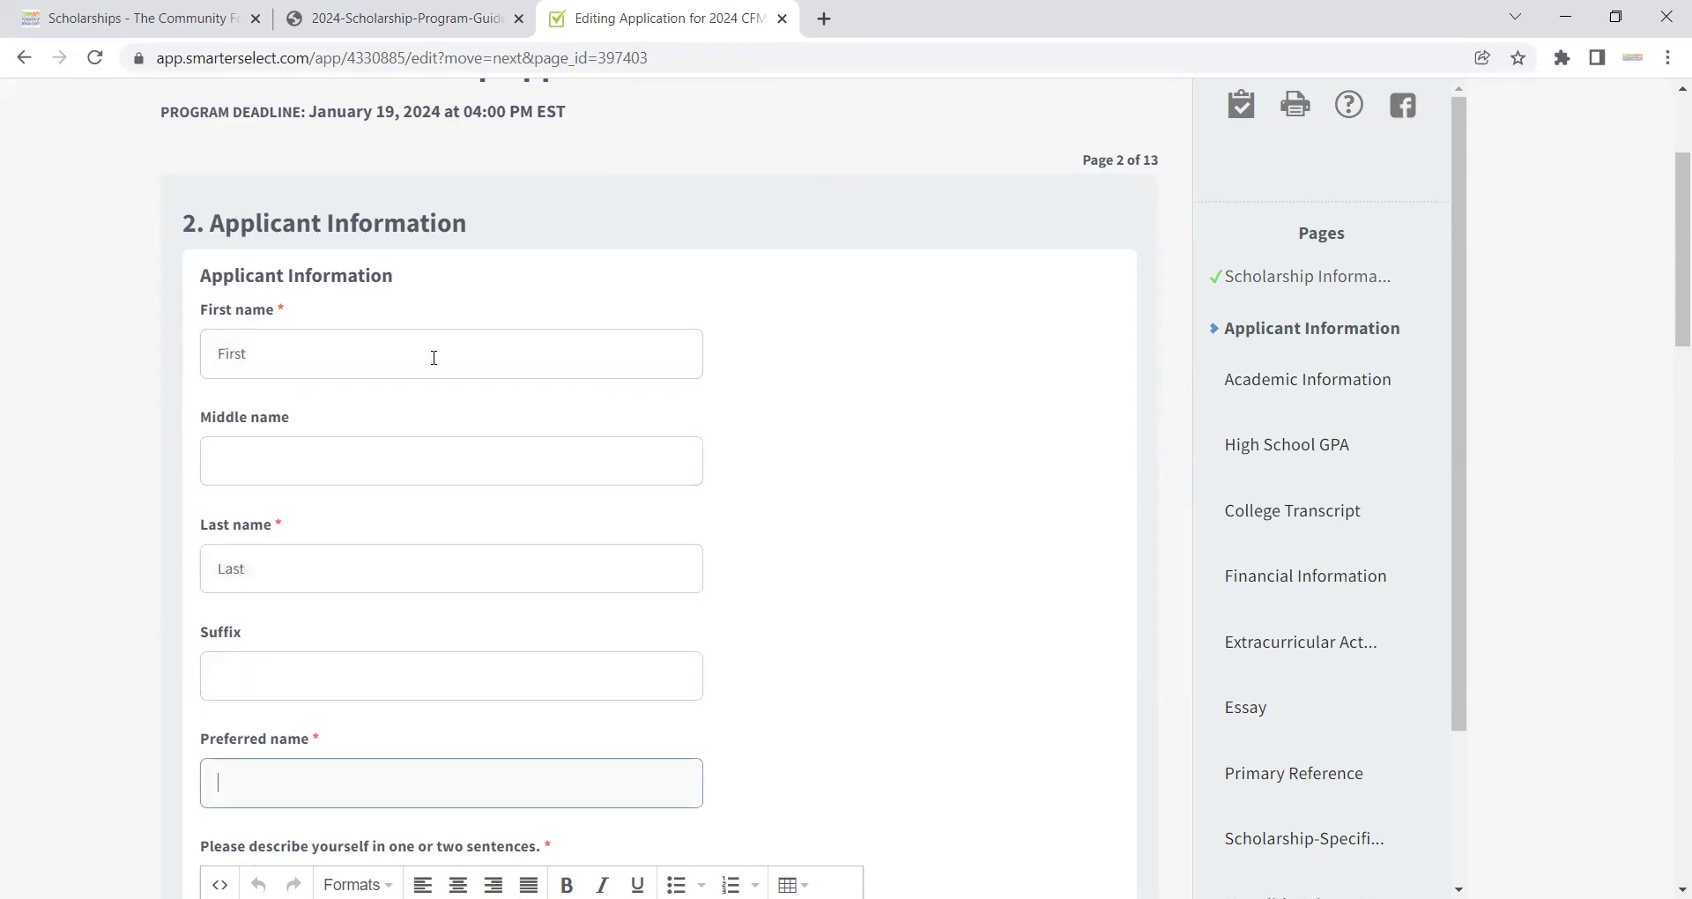
pyautogui.write('Jess')
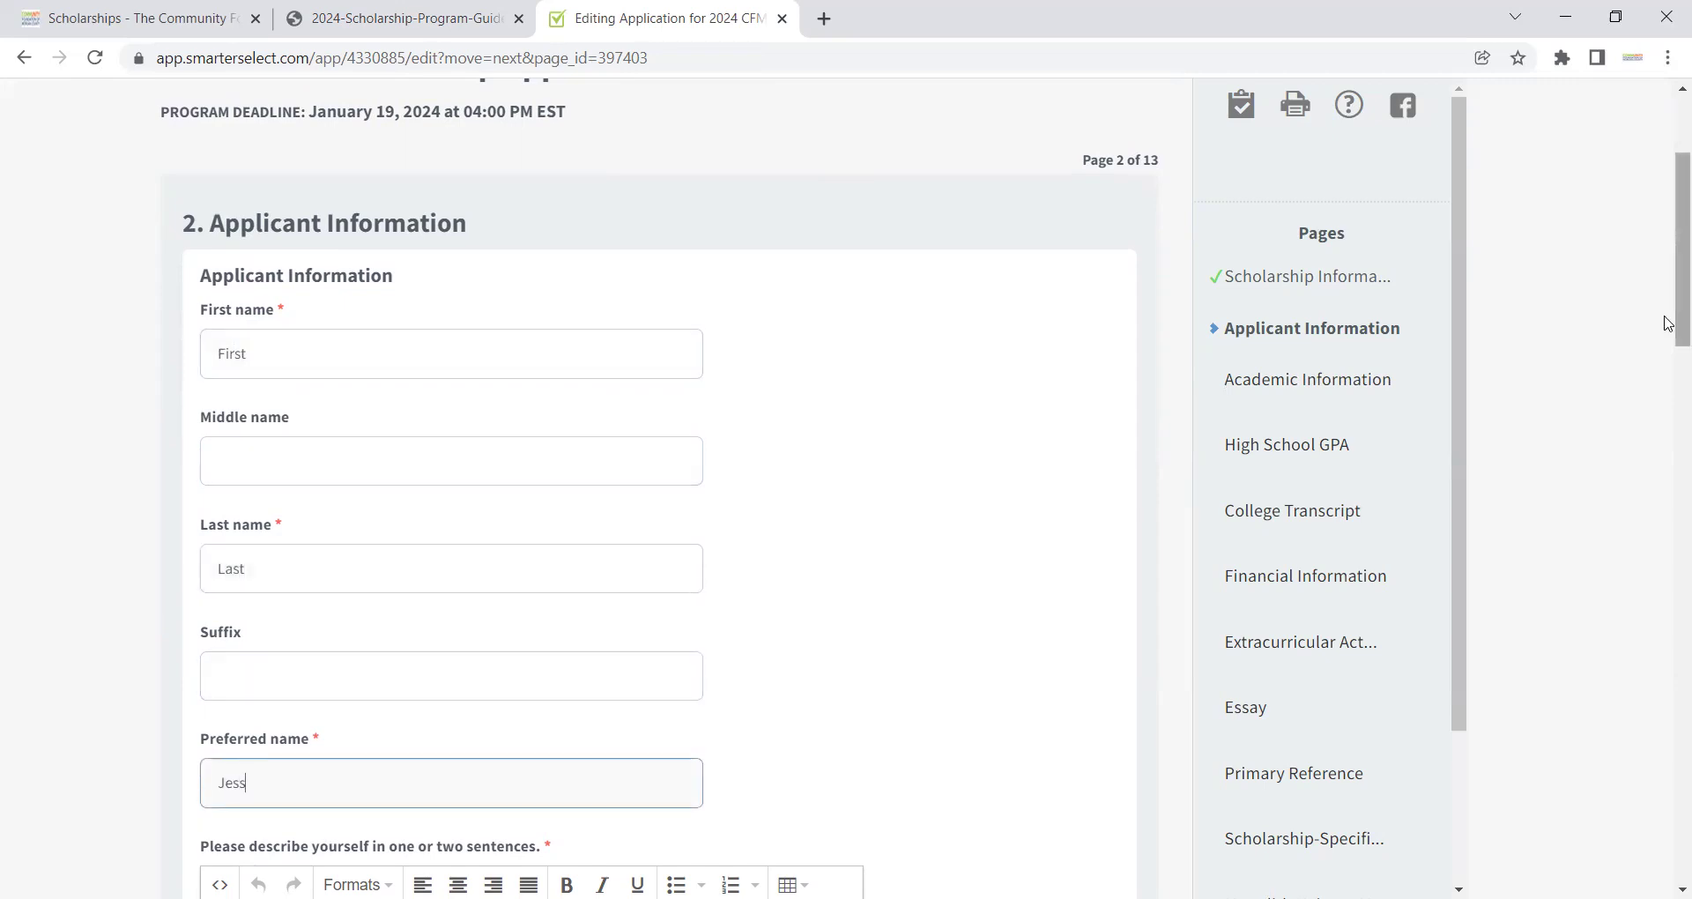
# Step: Enter 'Info' as the one-or-two-sentence self-description
pyautogui.moveTo(1671, 283); pyautogui.dragTo(1669, 431)
pyautogui.moveTo(427, 484)
pyautogui.click(429, 451)
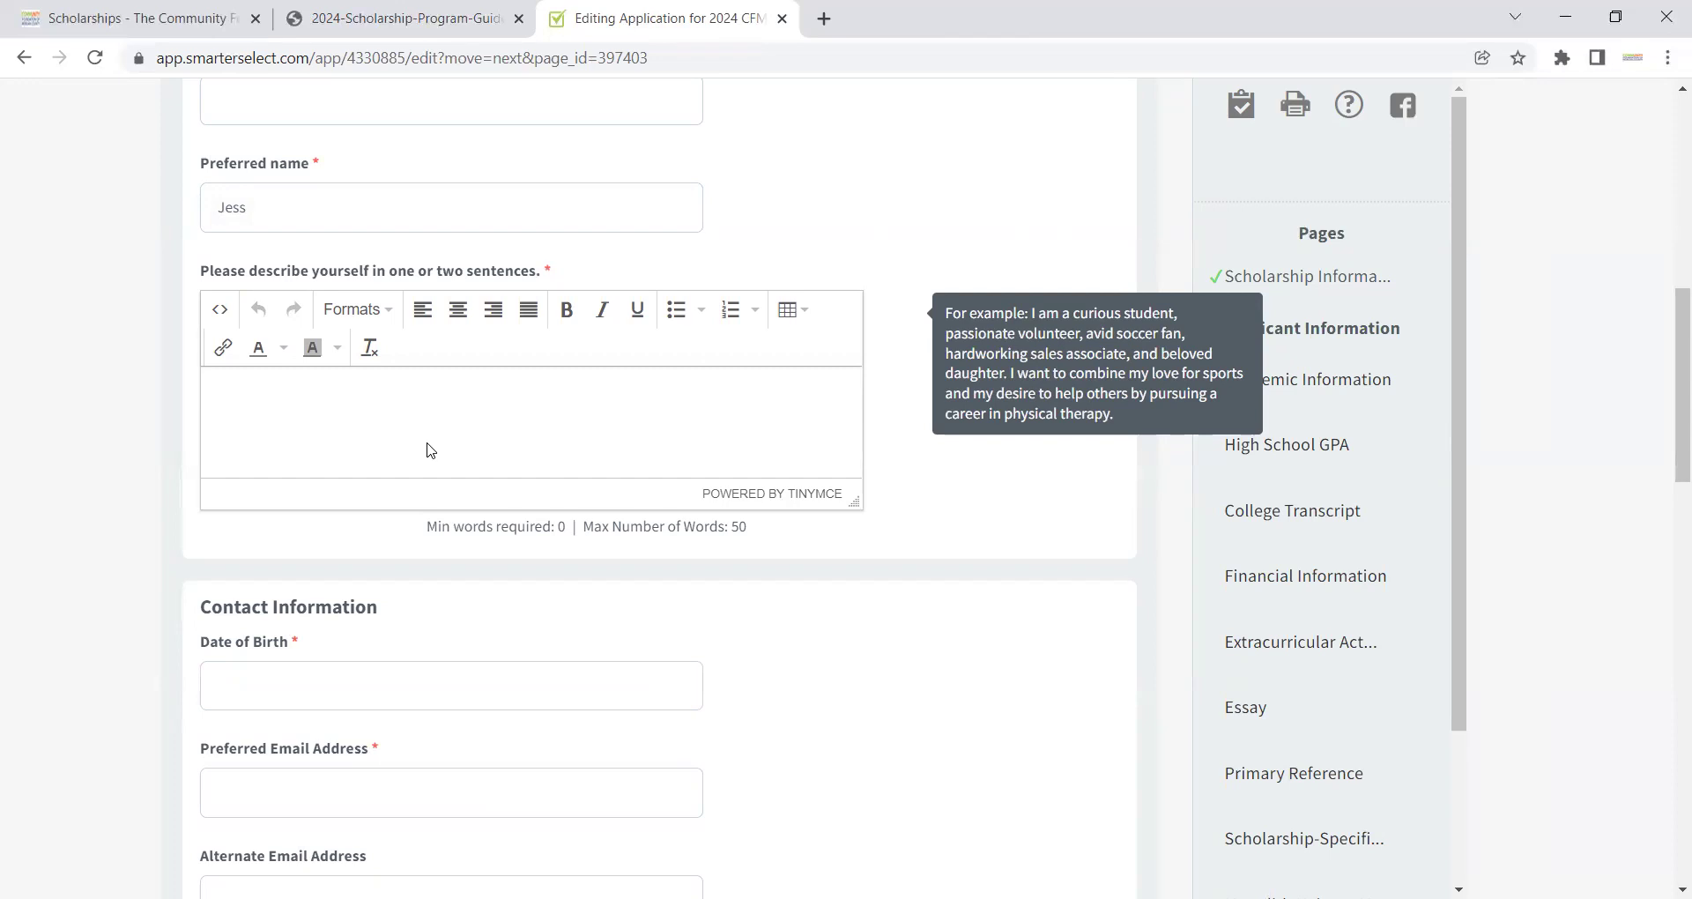
pyautogui.write('Info')
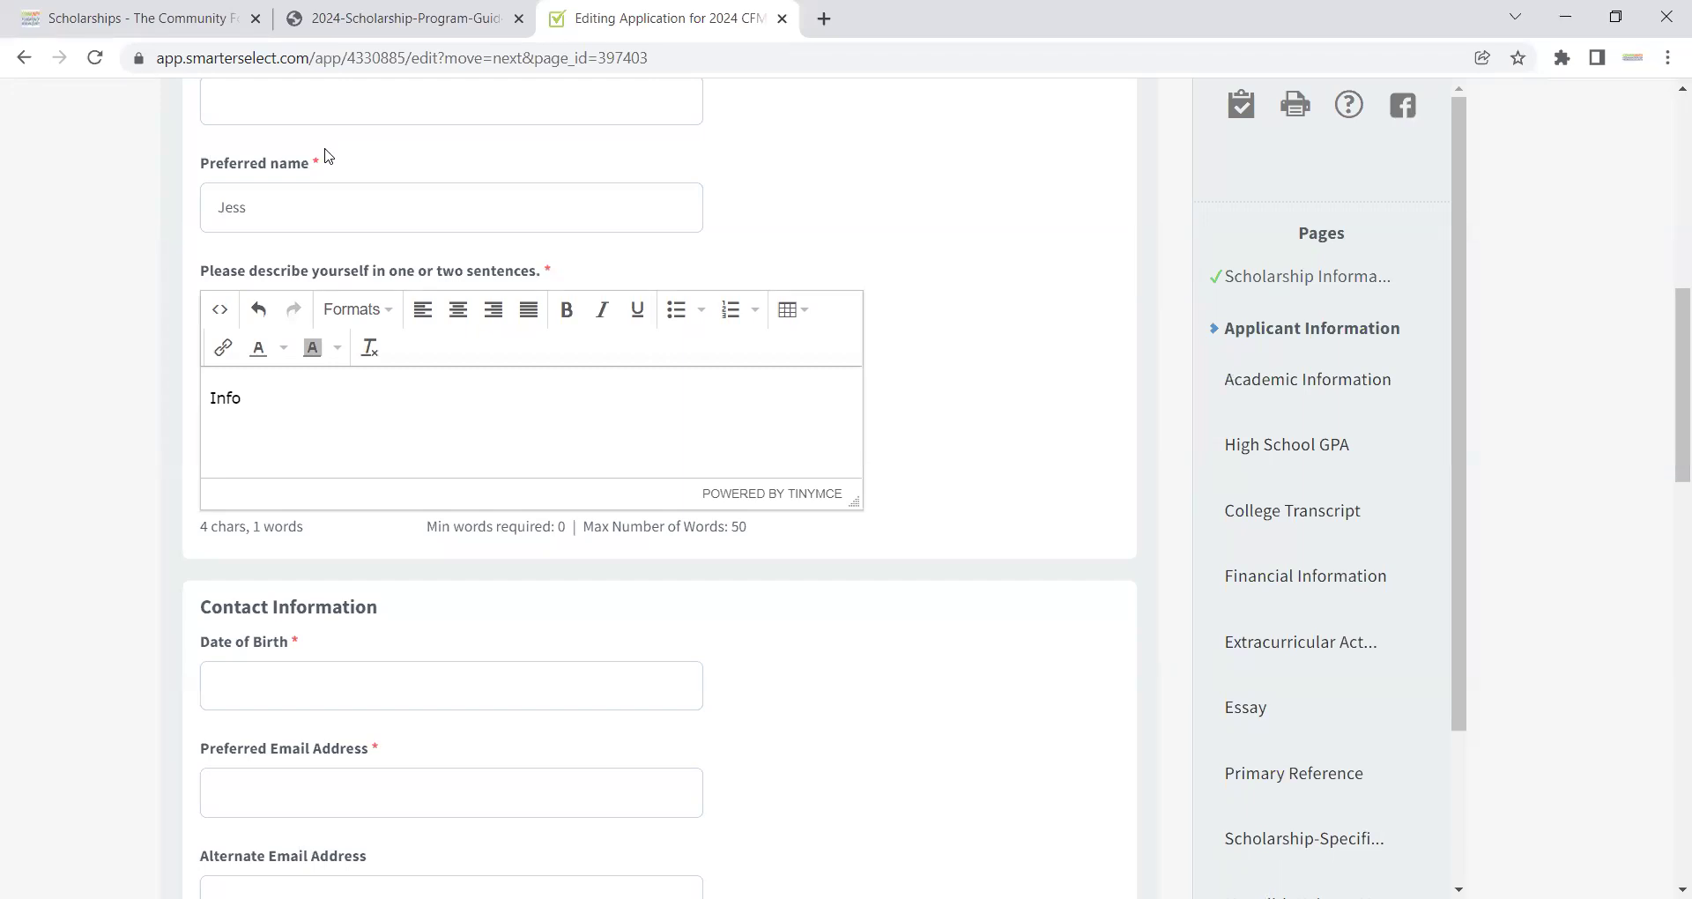
pyautogui.moveTo(604, 281)
# Step: Enter the applicant's date of birth, preferred e-mail address and preferred phone number
pyautogui.click(439, 675)
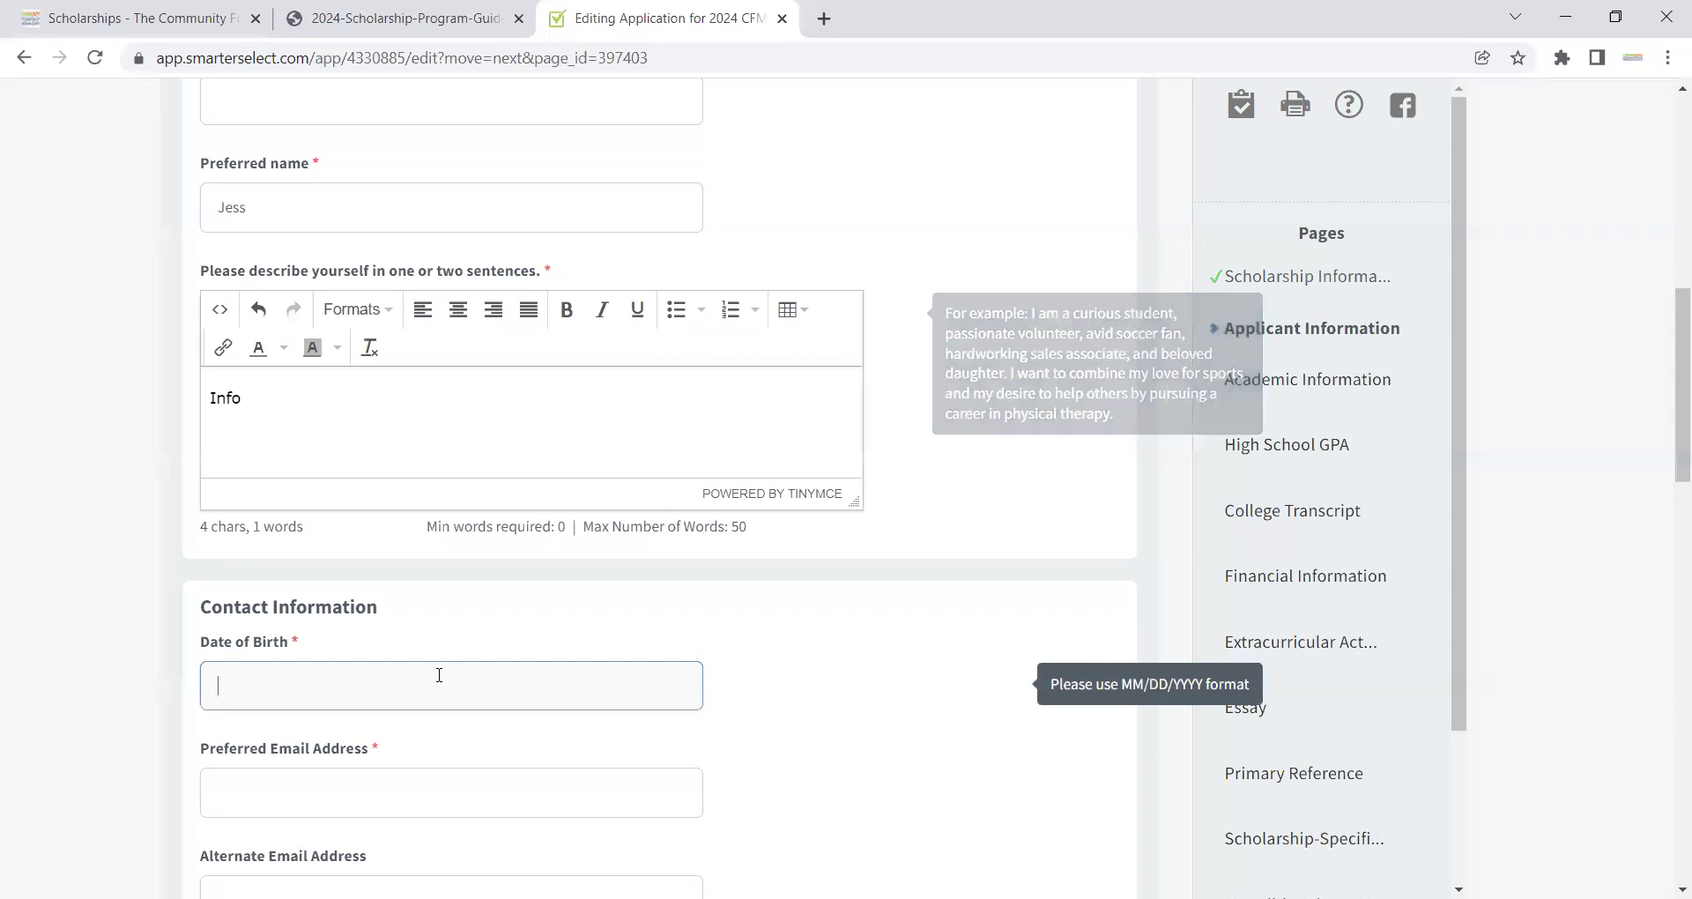
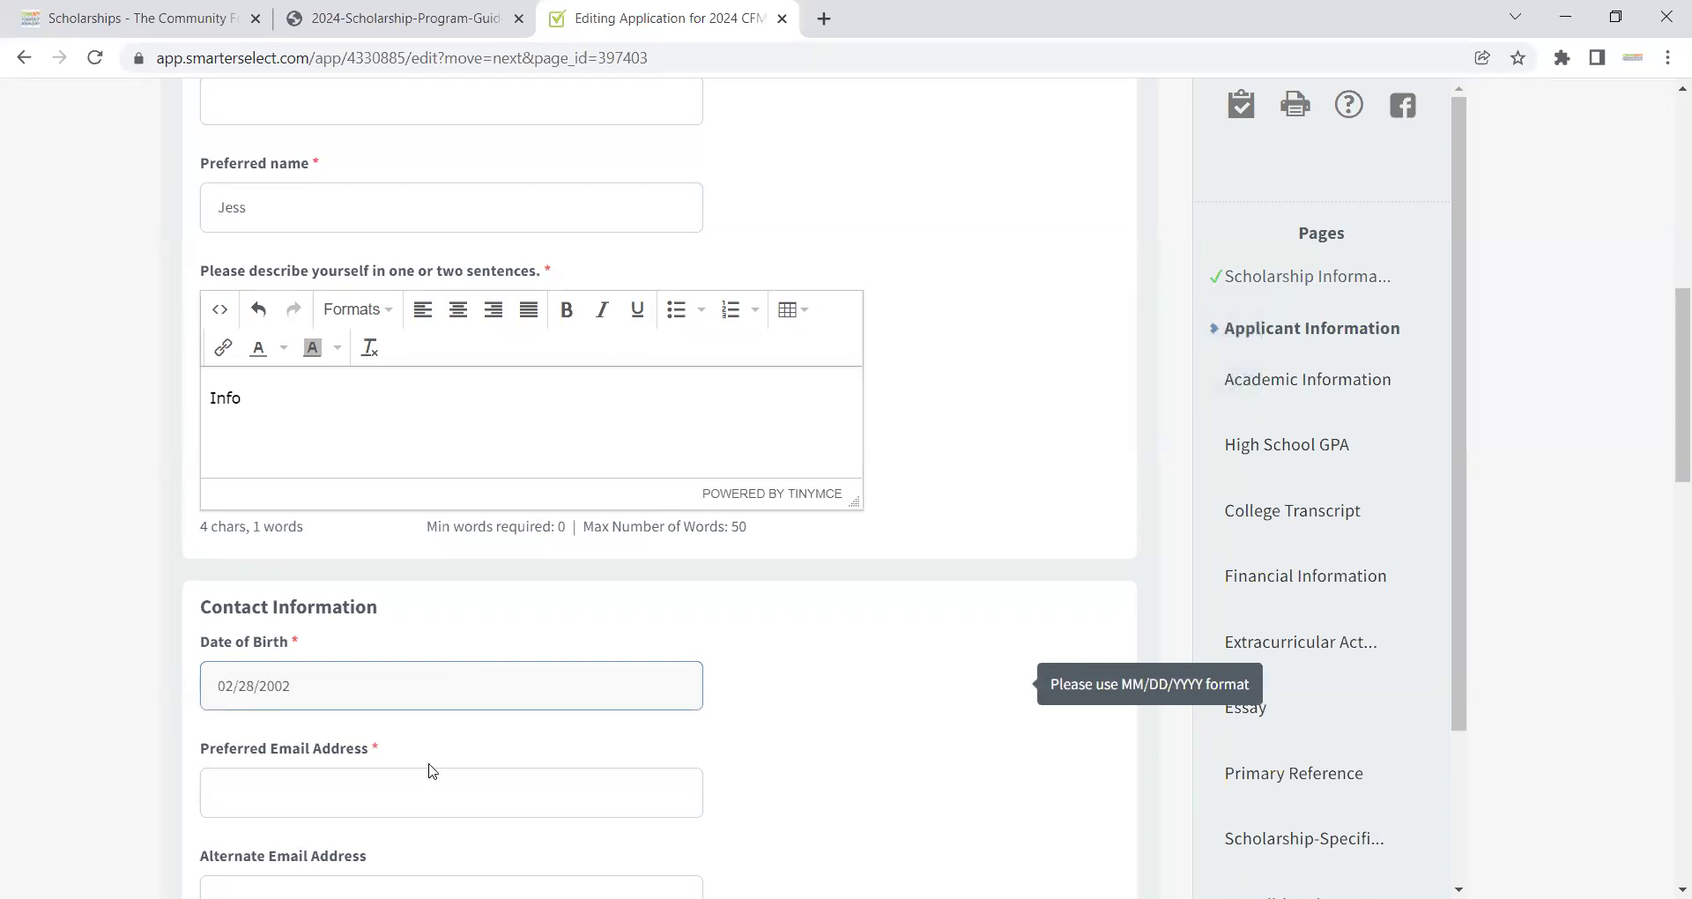
pyautogui.click(421, 783)
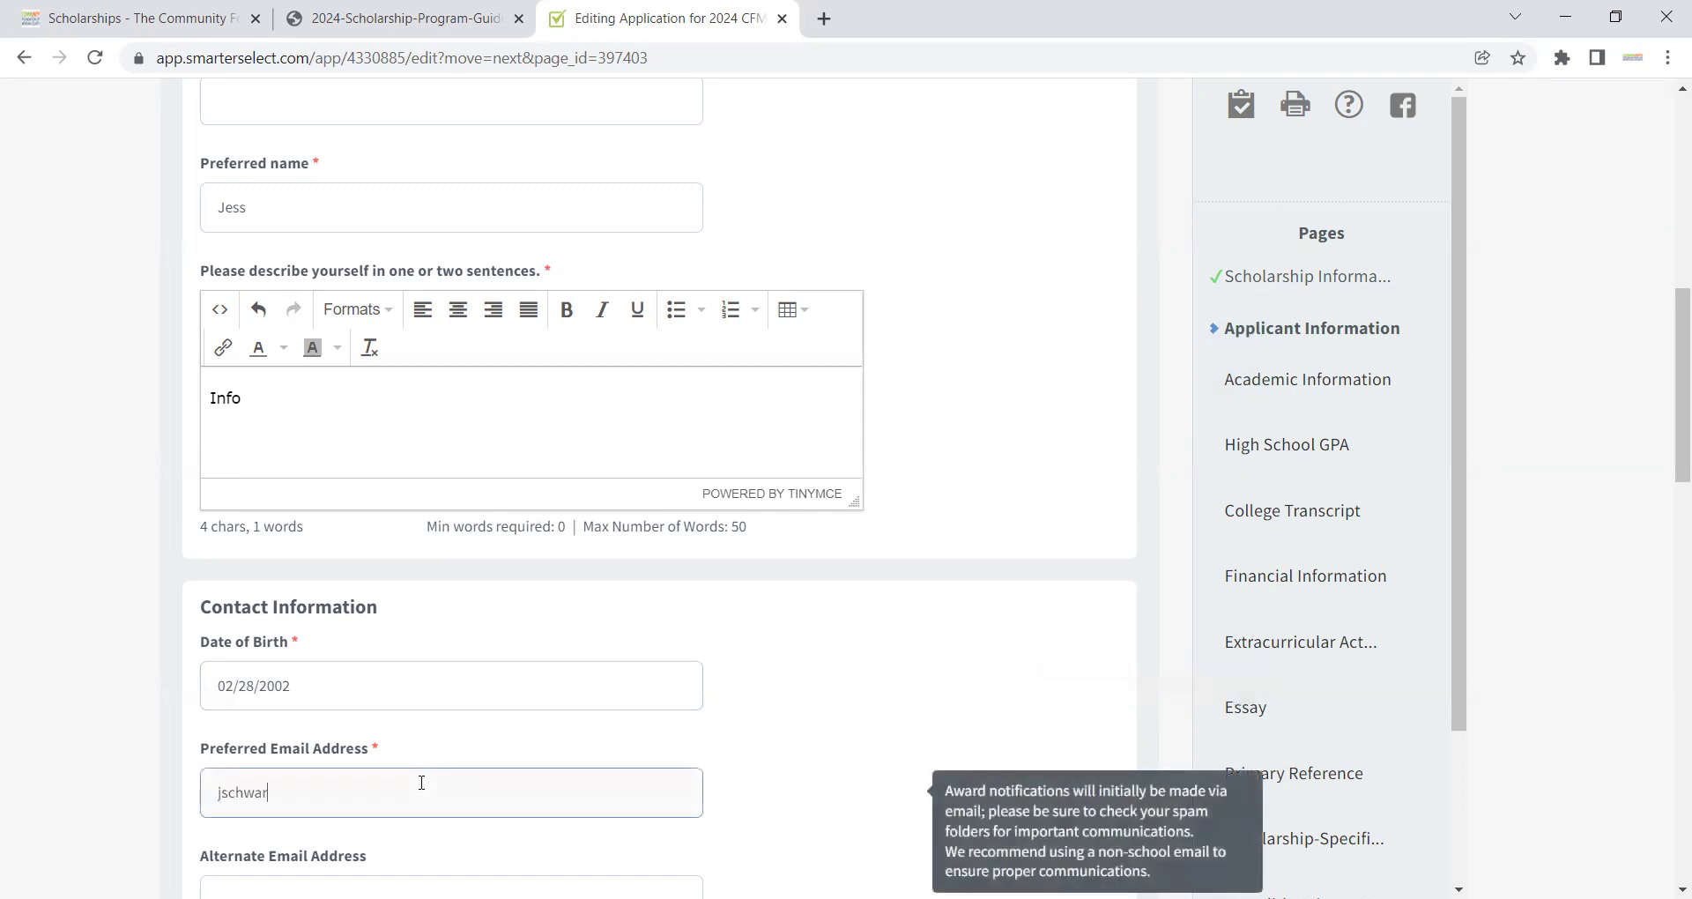
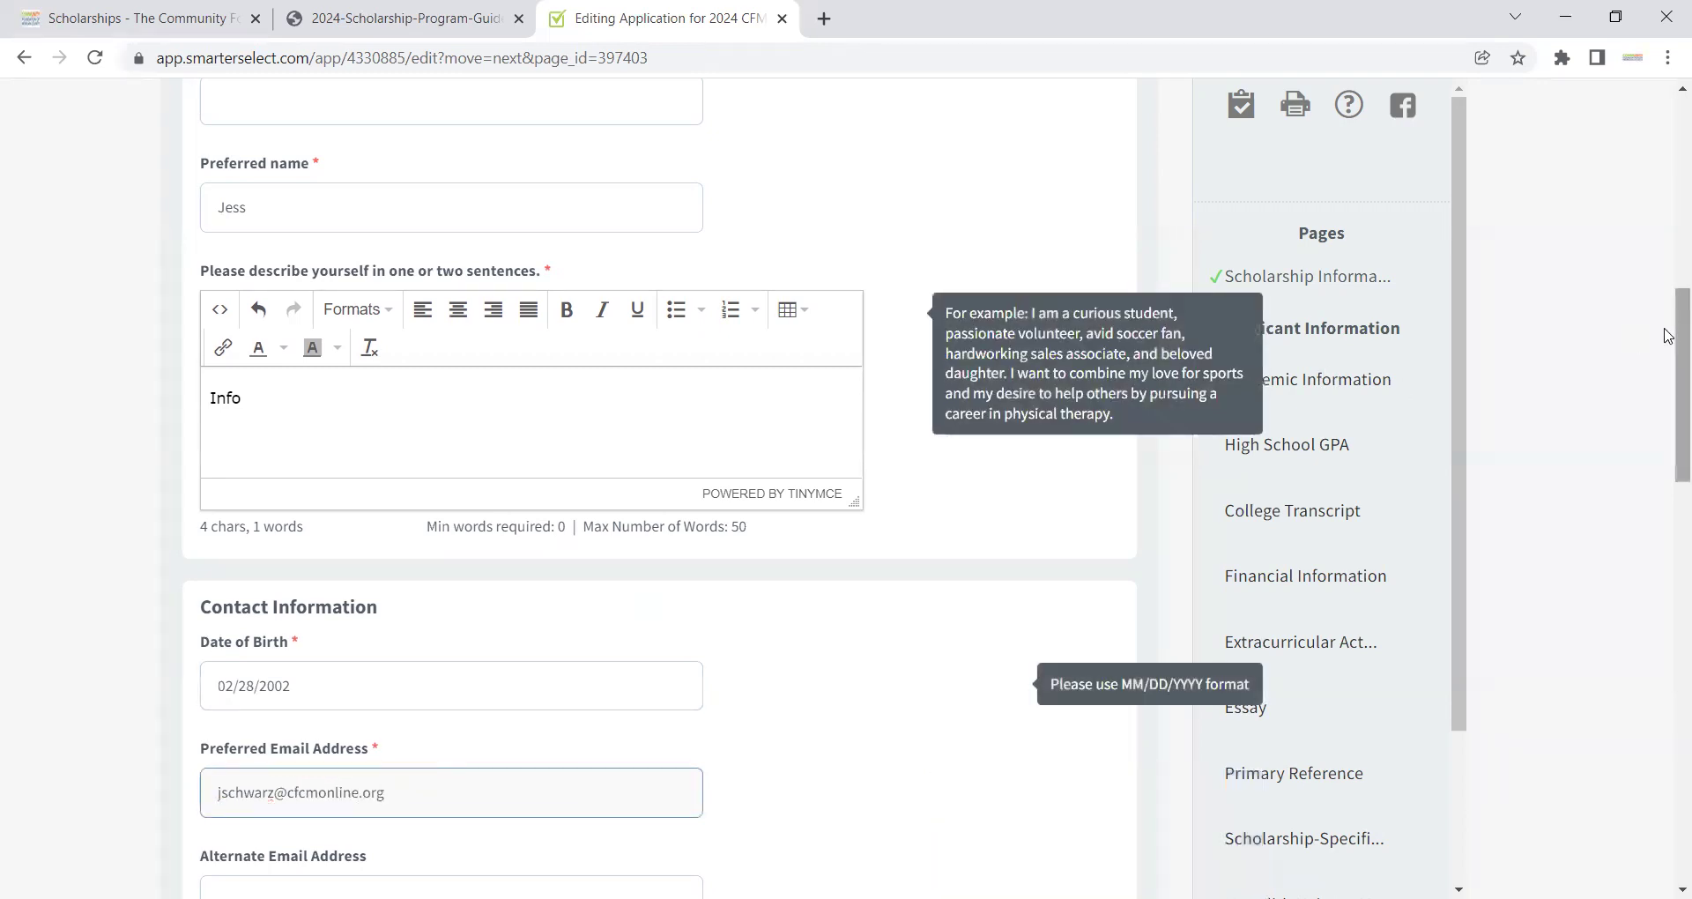
pyautogui.moveTo(1668, 333); pyautogui.dragTo(1668, 461)
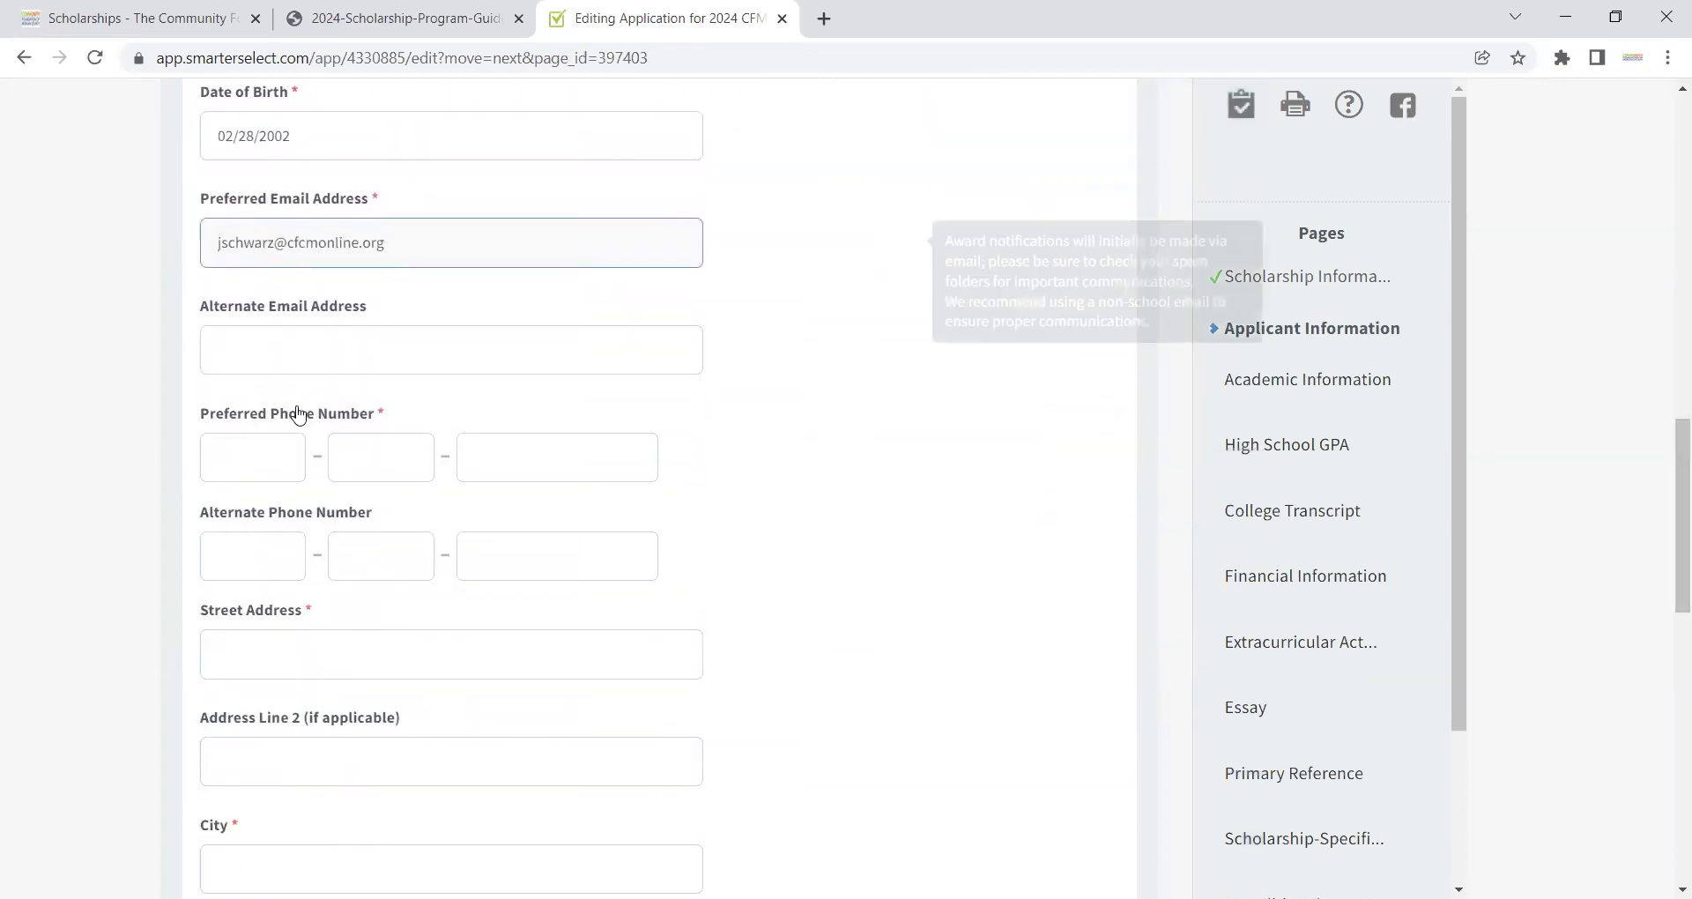
pyautogui.click(258, 459)
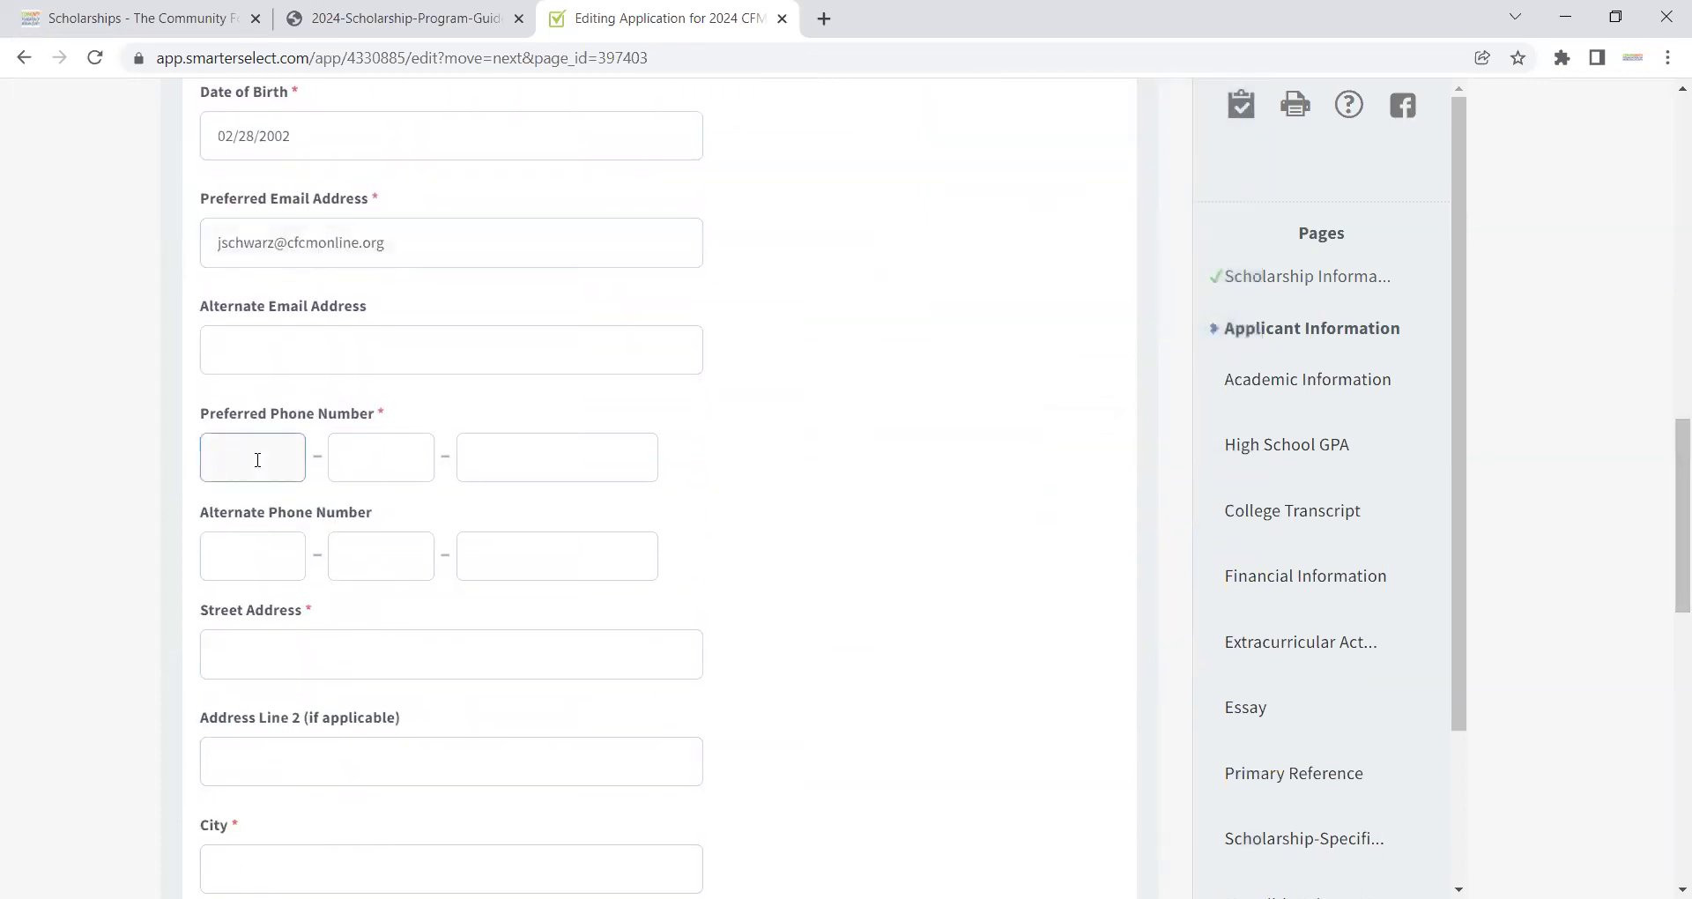
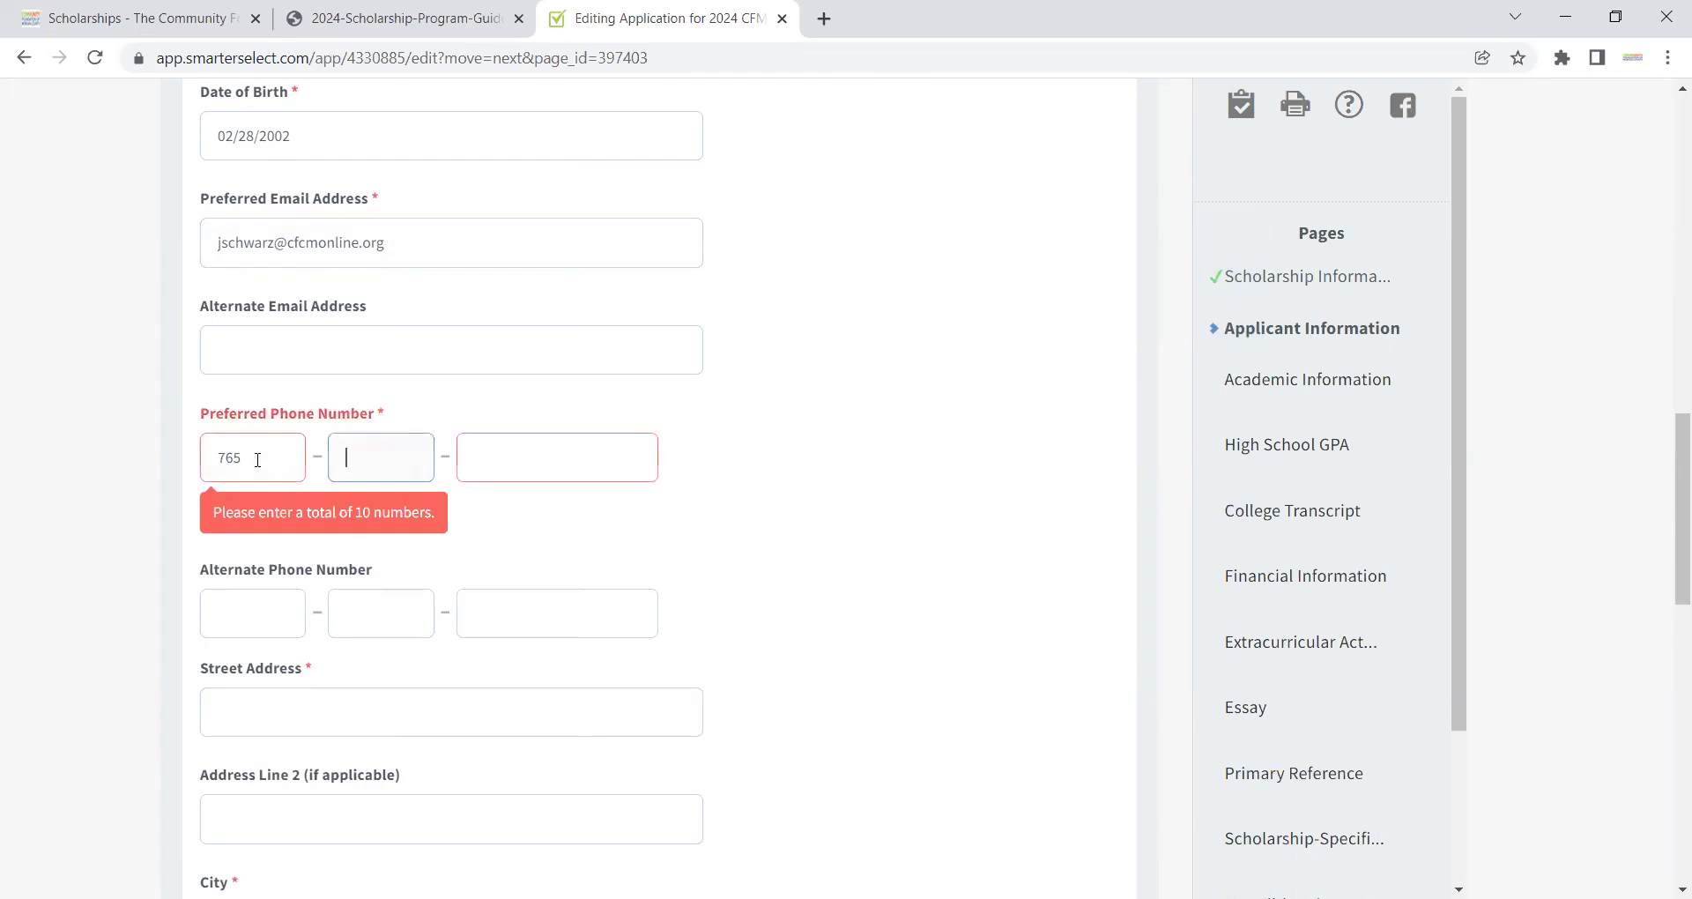
# Step: Fill in the applicant's street address, city and zip code
pyautogui.click(251, 731)
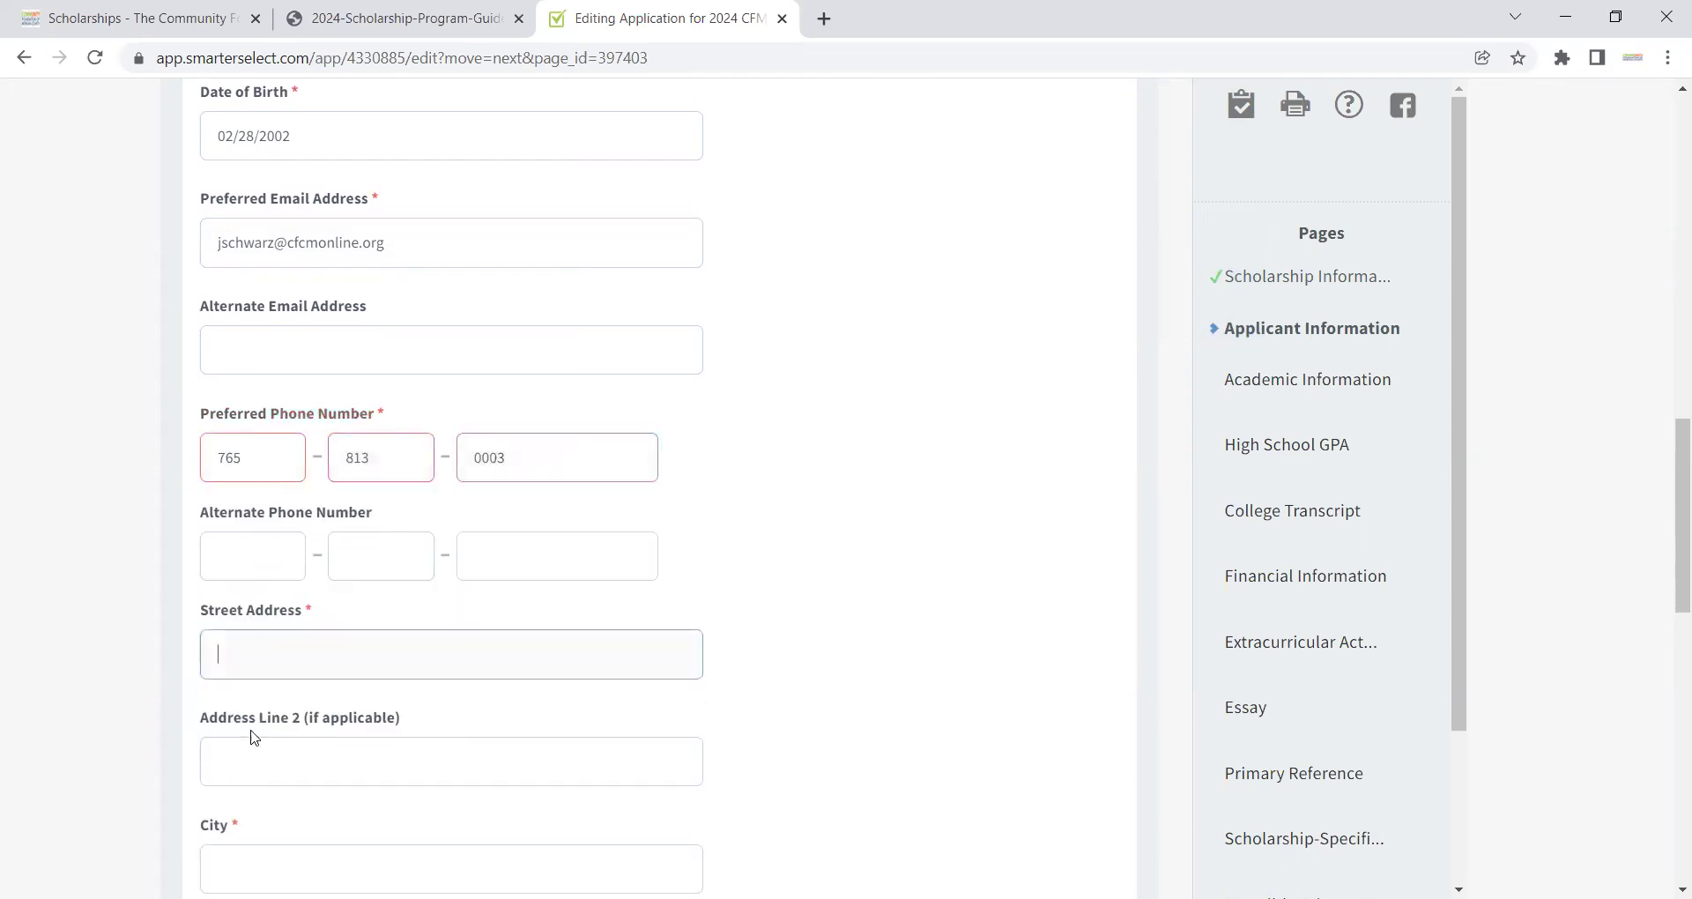
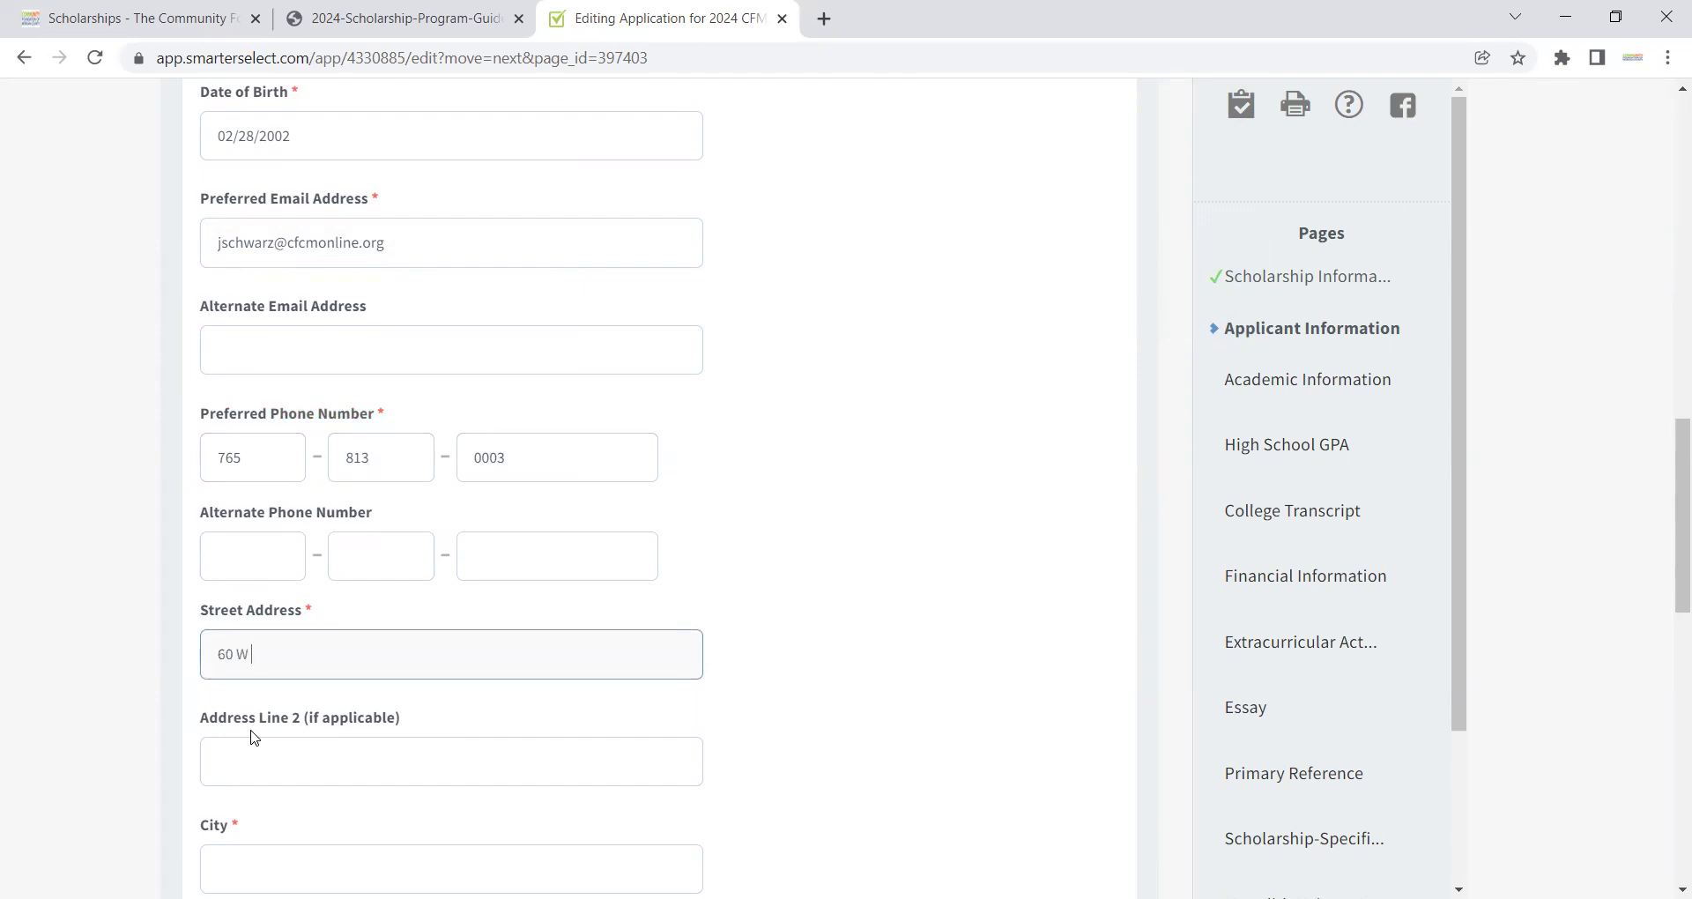
pyautogui.press('Tab')
pyautogui.press('Tab')
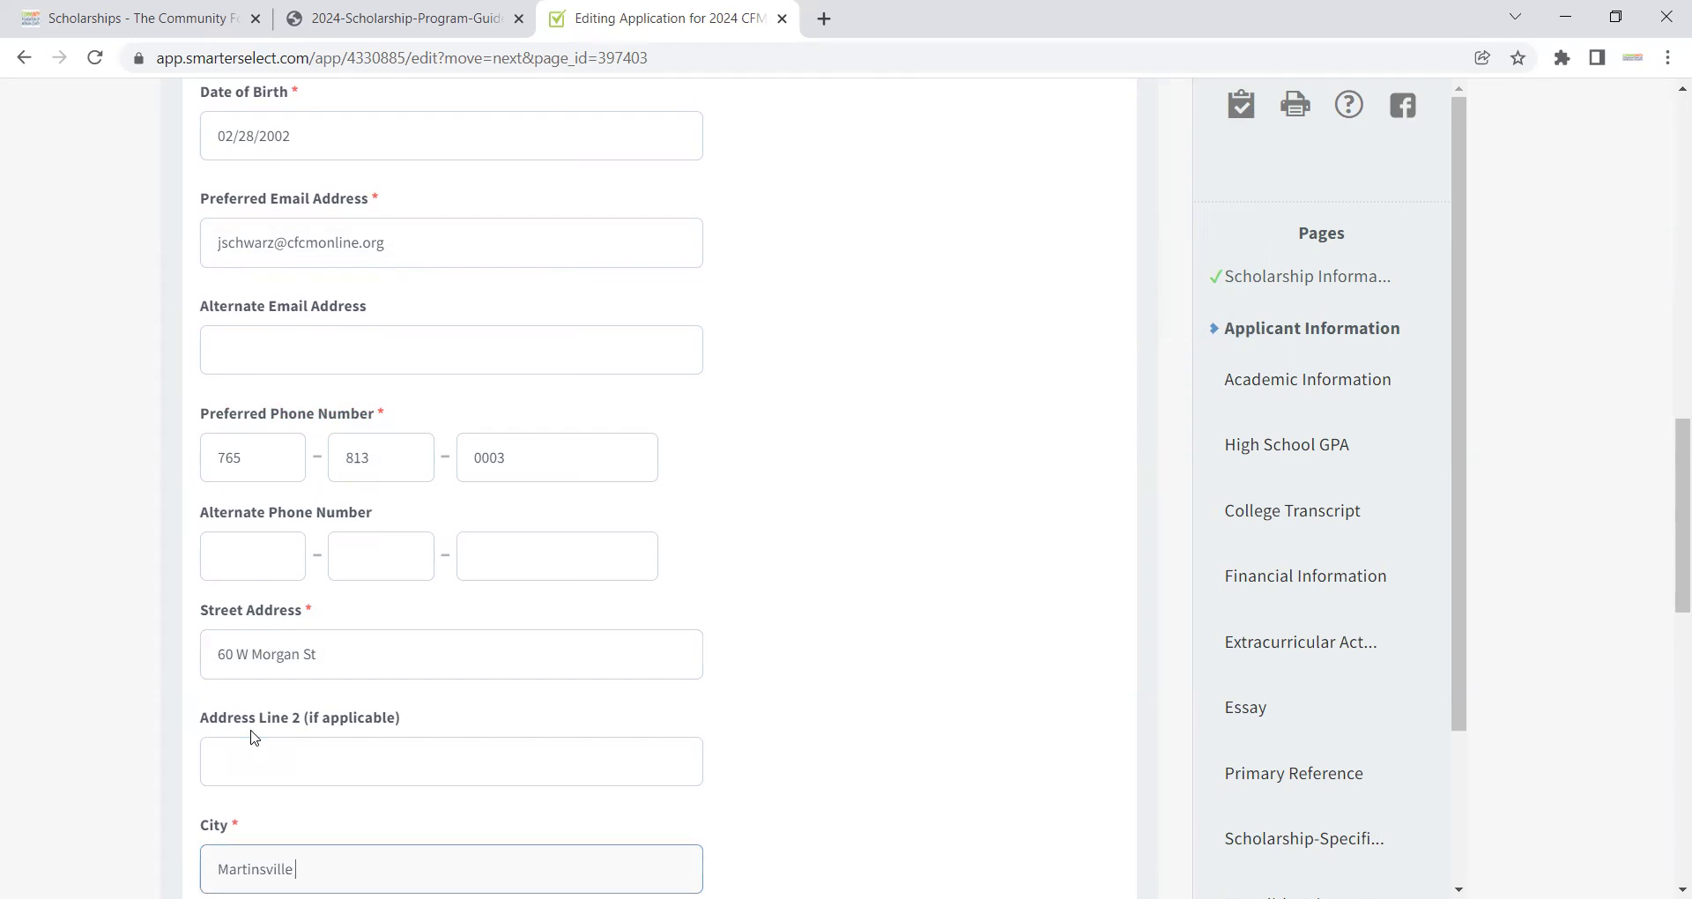
pyautogui.press('Tab')
# Step: Enter the parent's or guardian's full name with relation 'Guardian', then continue to Academic Information
pyautogui.click(291, 706)
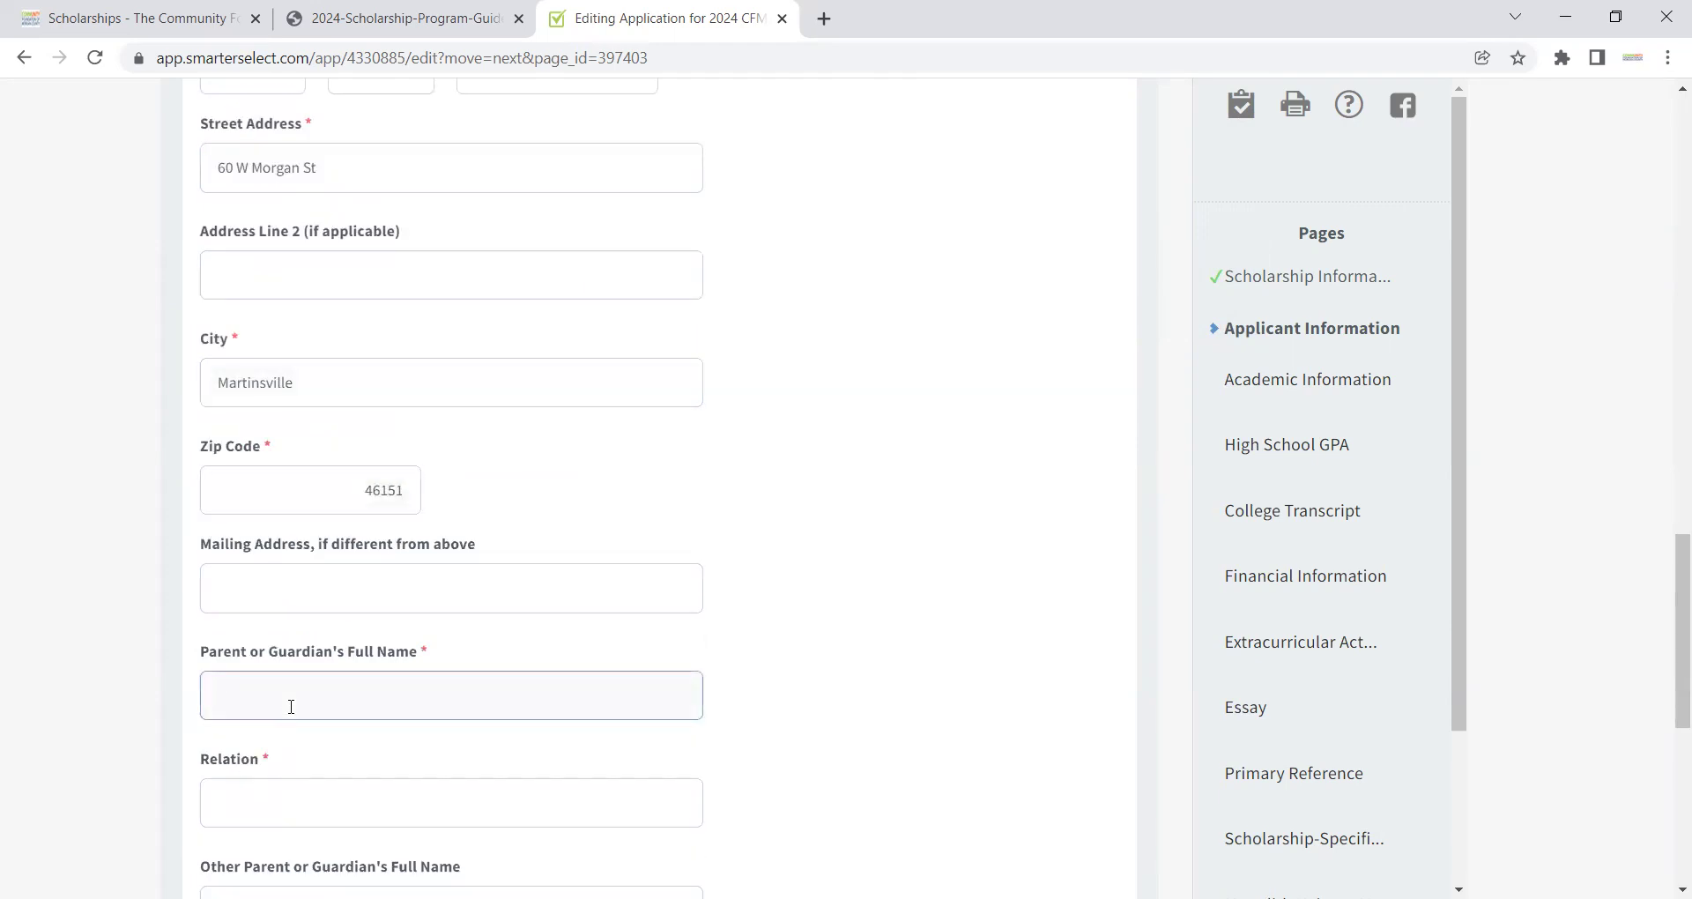
pyautogui.write('First Last')
pyautogui.click(275, 795)
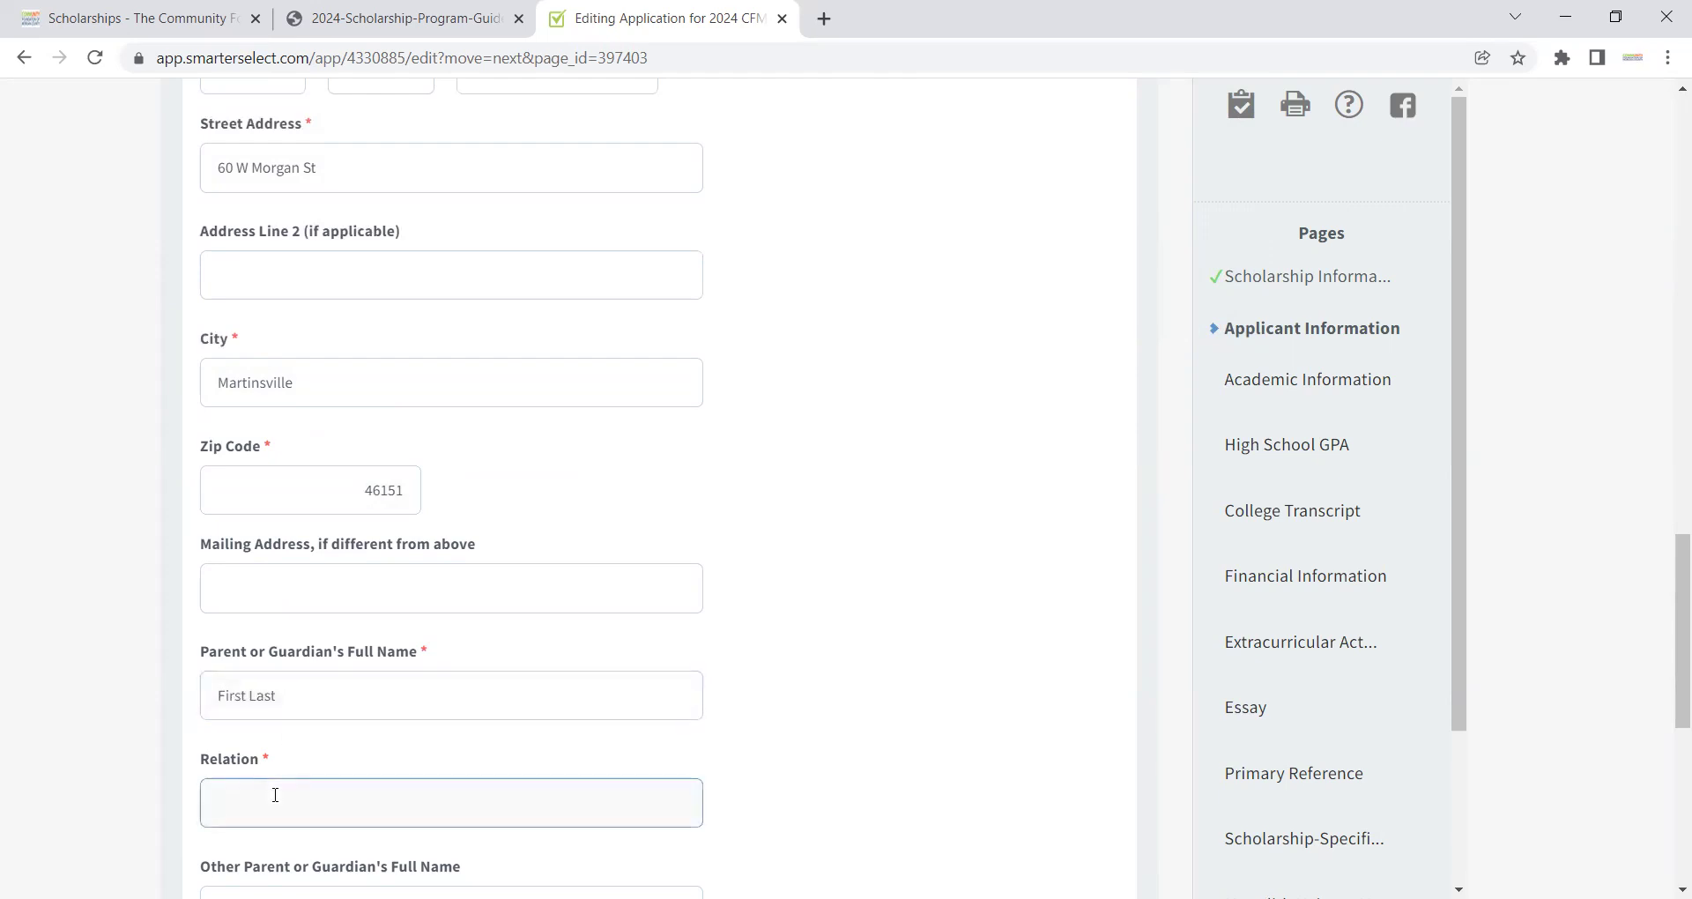
pyautogui.write('Guardian')
pyautogui.moveTo(1673, 600); pyautogui.dragTo(1669, 725)
pyautogui.click(369, 672)
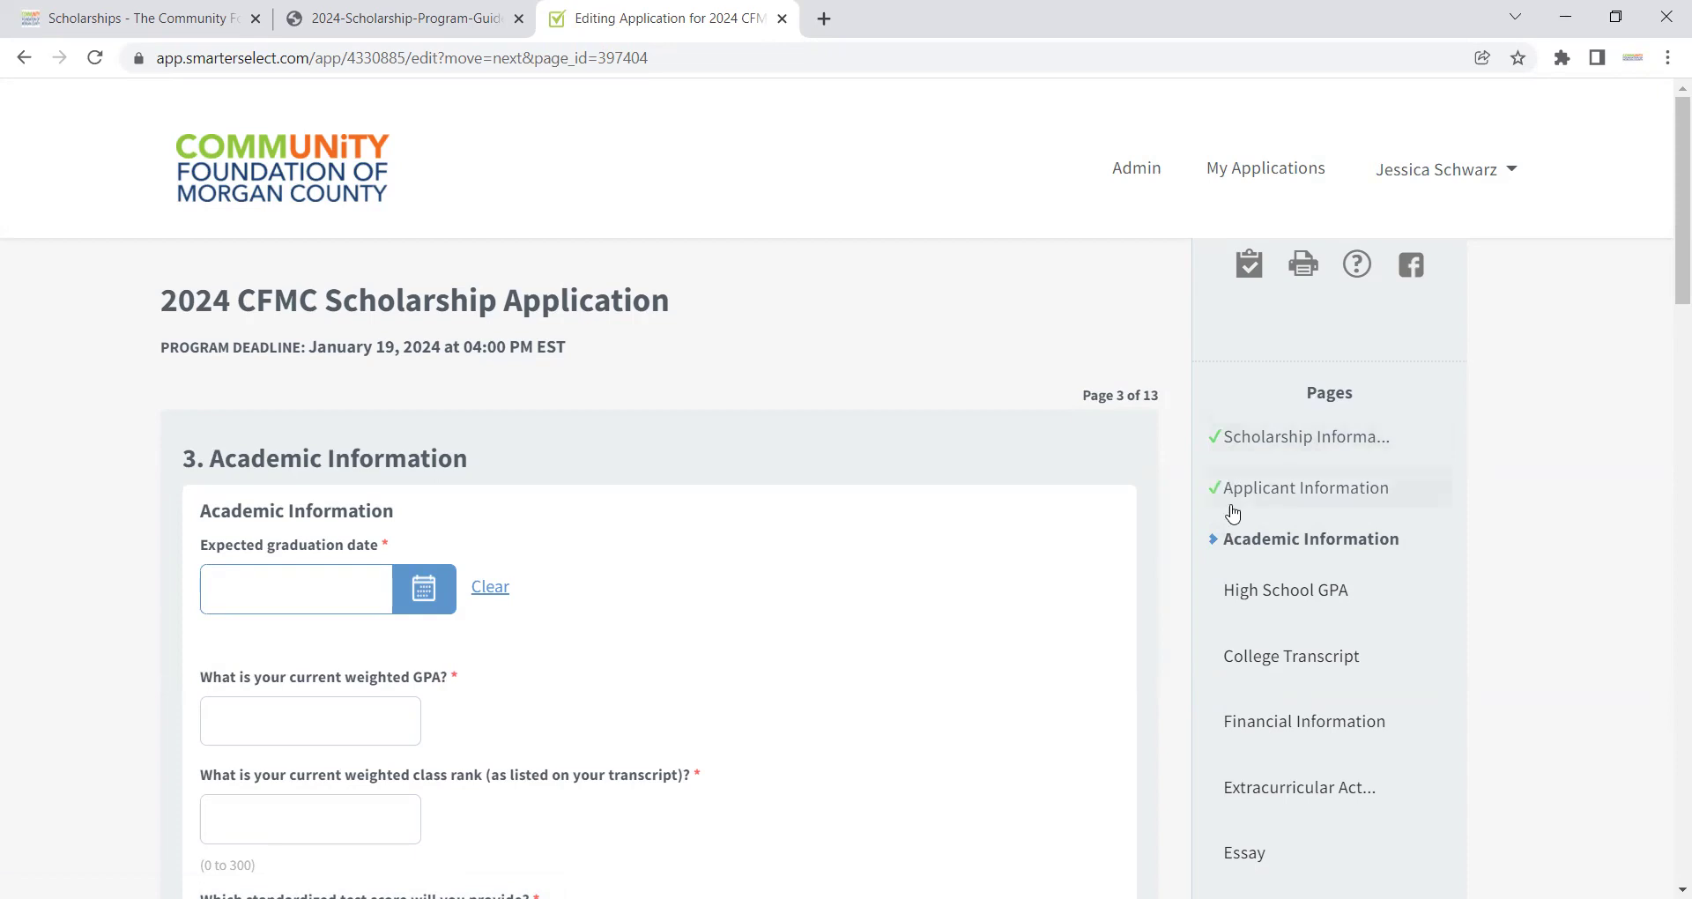
# Step: Scroll through the Academic Information questions to review them
pyautogui.moveTo(1668, 256); pyautogui.dragTo(1672, 324)
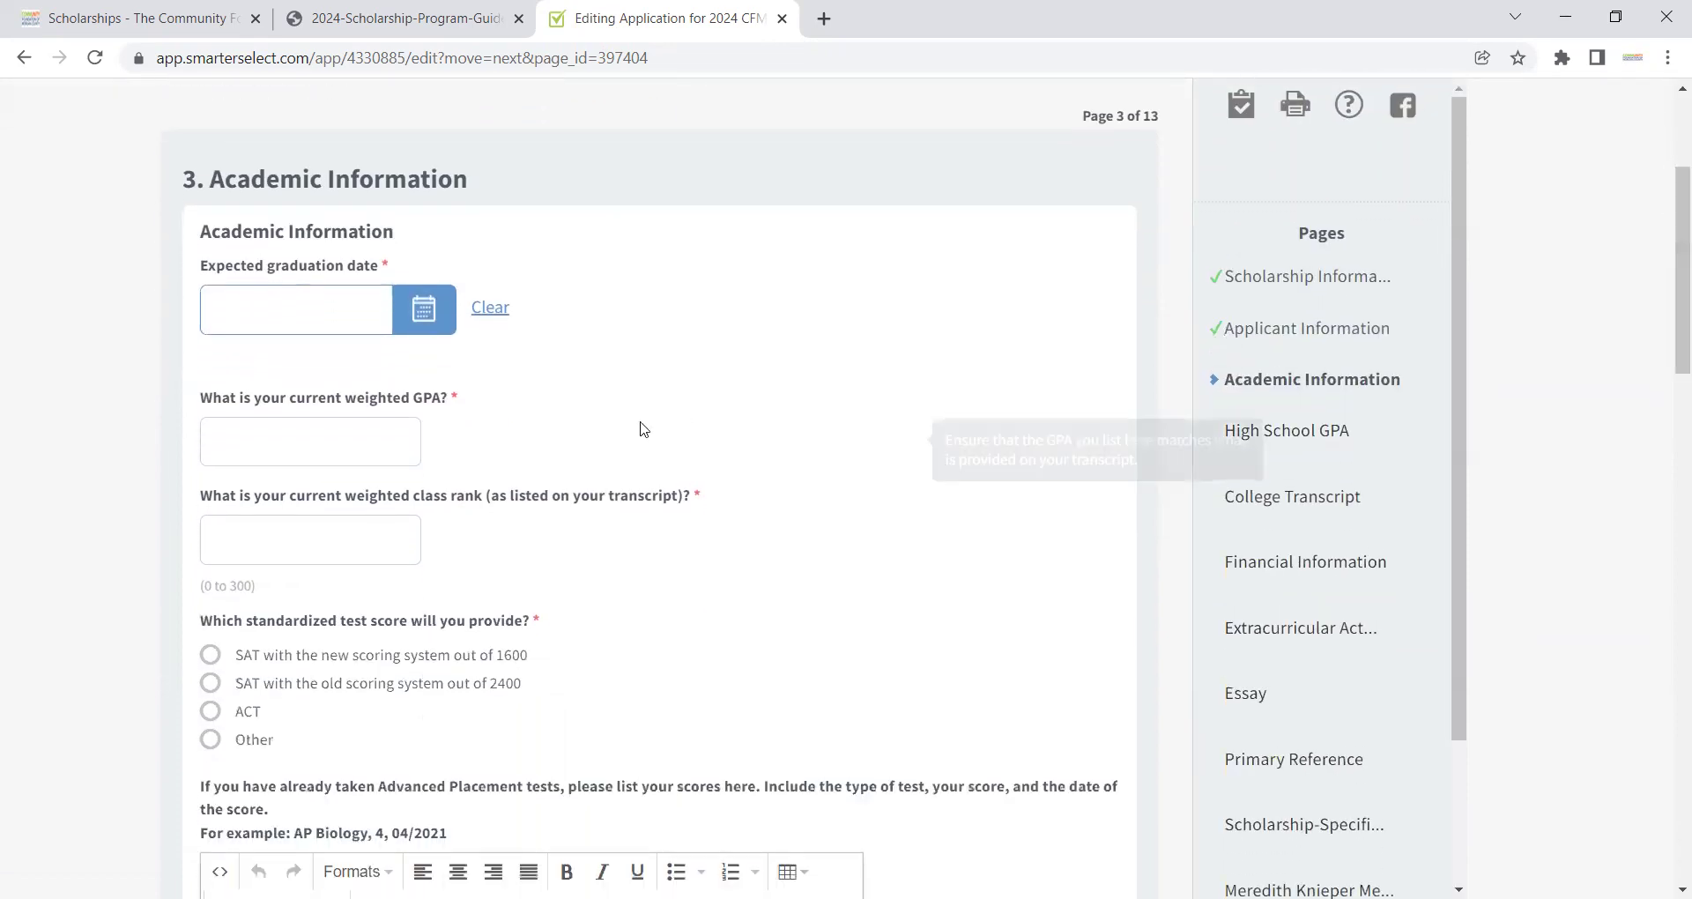
# Step: Set the expected graduation date to May 2024 using the calendar picker
pyautogui.click(429, 302)
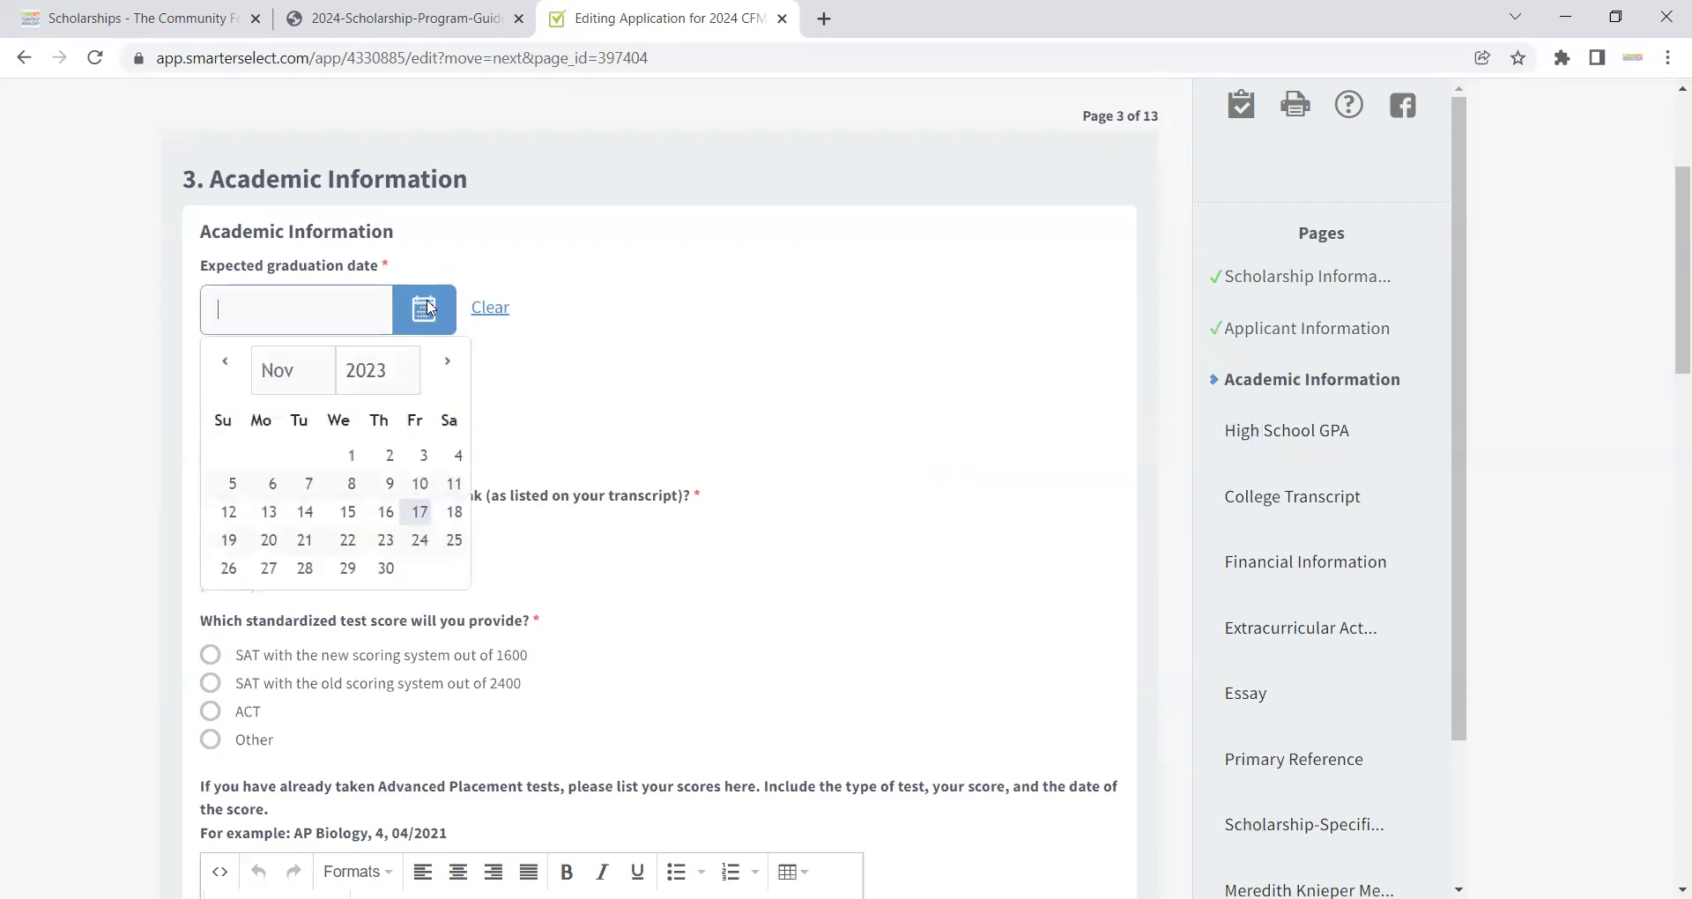
pyautogui.click(449, 369)
pyautogui.click(449, 368)
pyautogui.click(449, 368)
pyautogui.click(448, 368)
pyautogui.click(449, 368)
pyautogui.click(449, 369)
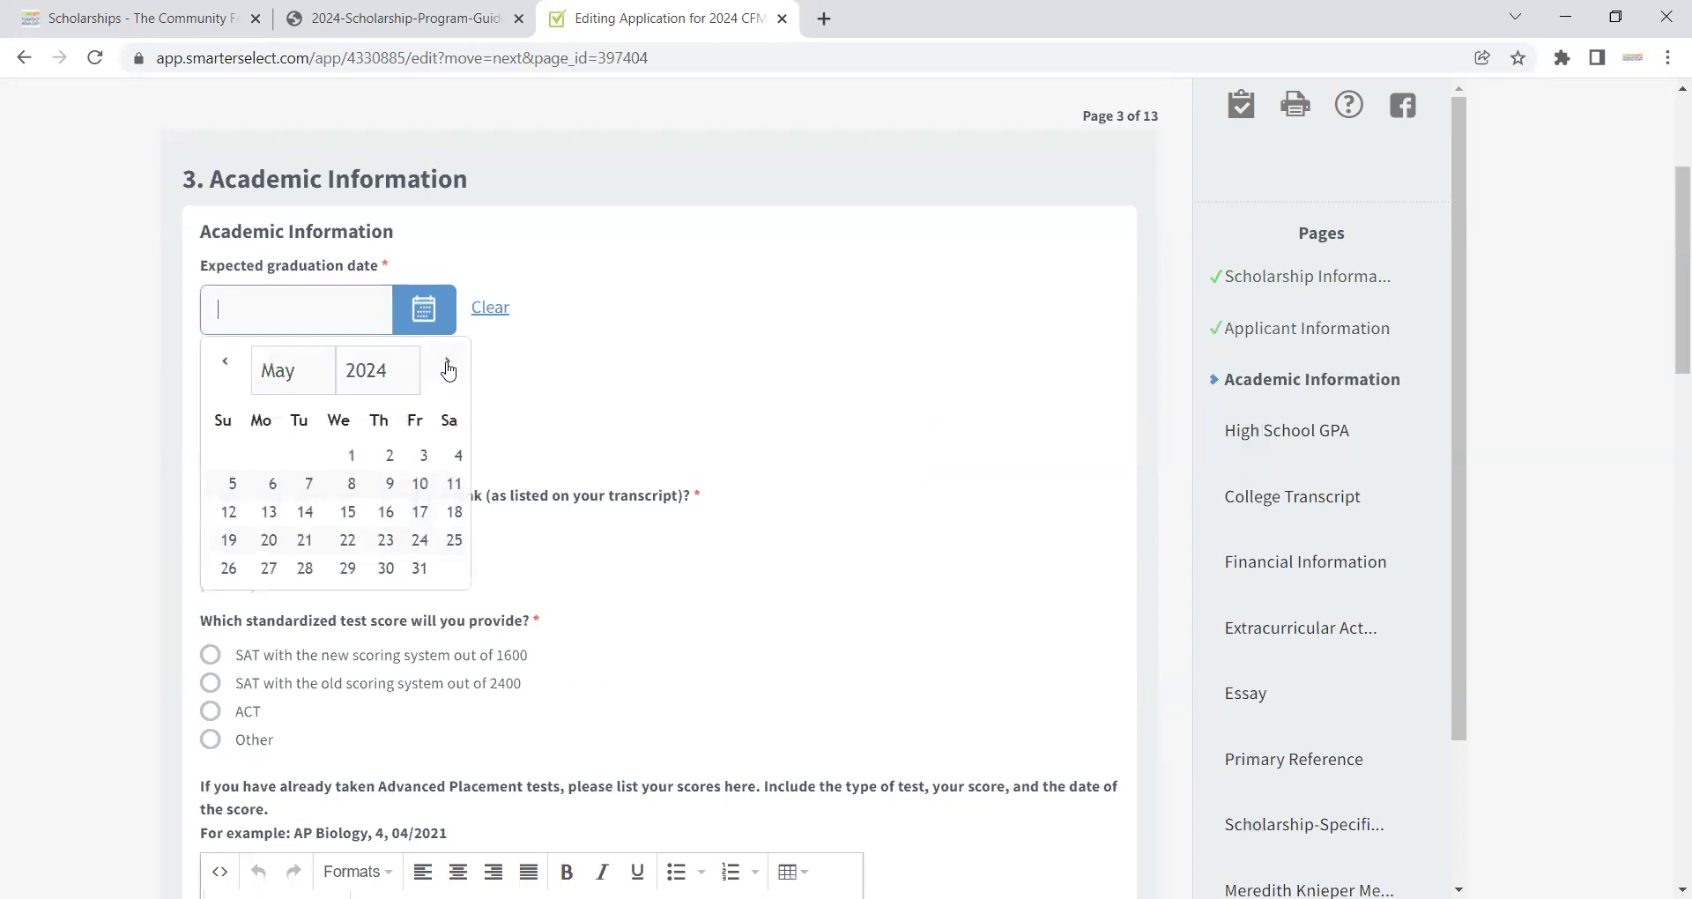
pyautogui.click(418, 571)
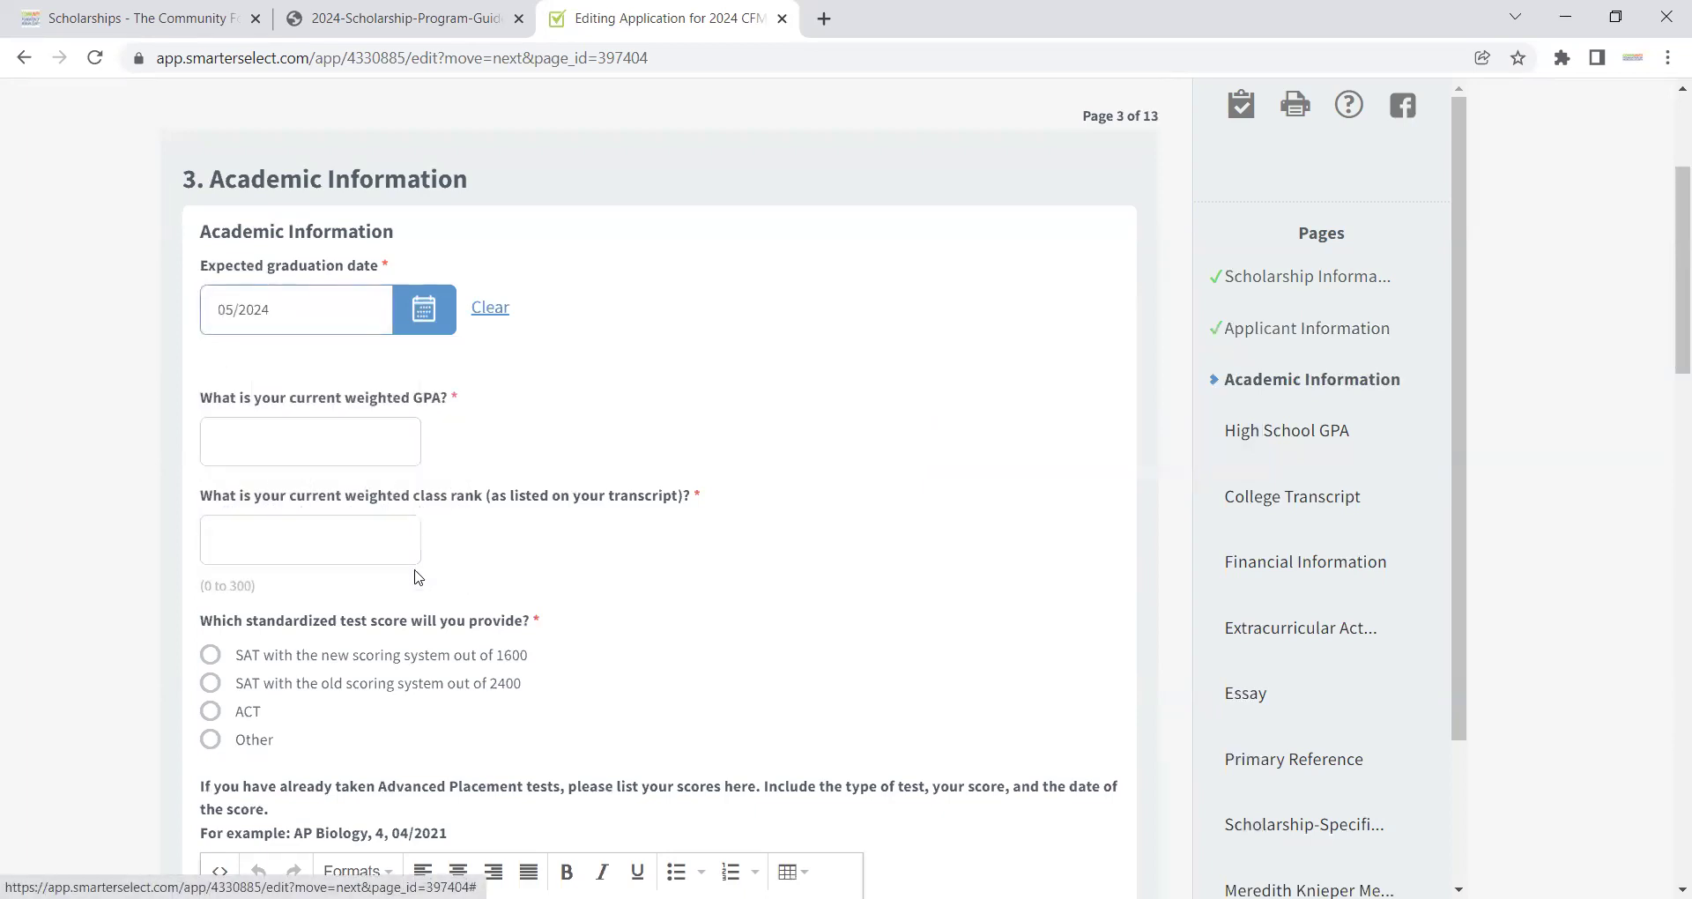
# Step: Enter weighted GPA 4.0 and class rank 200, and choose SAT with the old 2400-point scoring
pyautogui.click(372, 452)
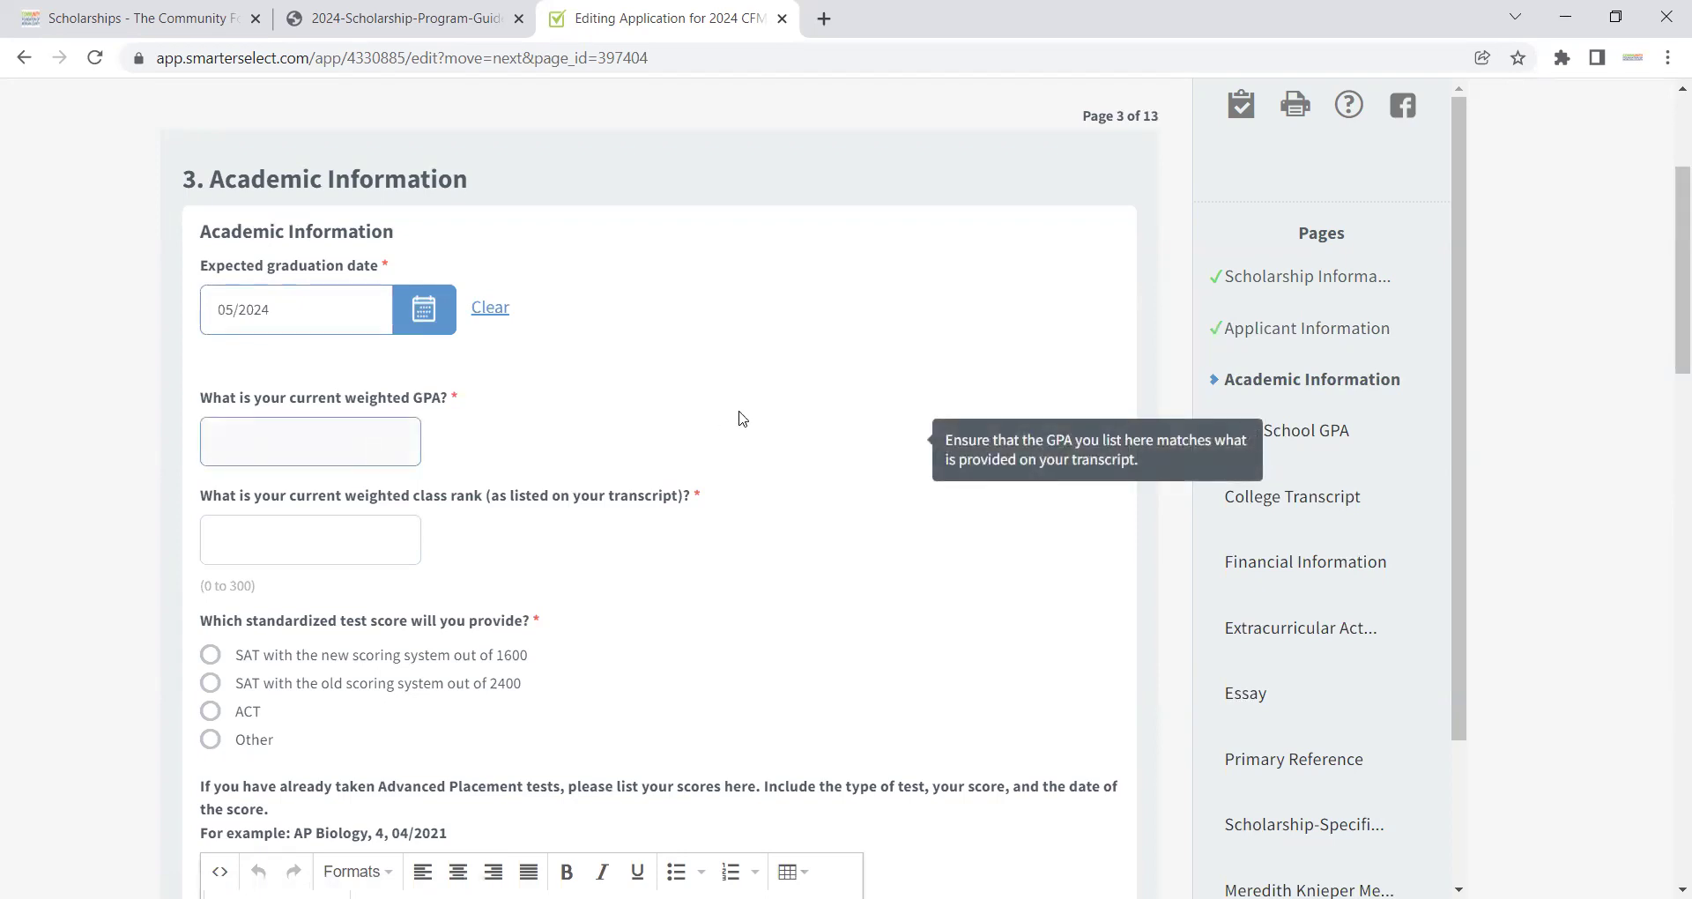
pyautogui.write('4.0')
pyautogui.click(390, 539)
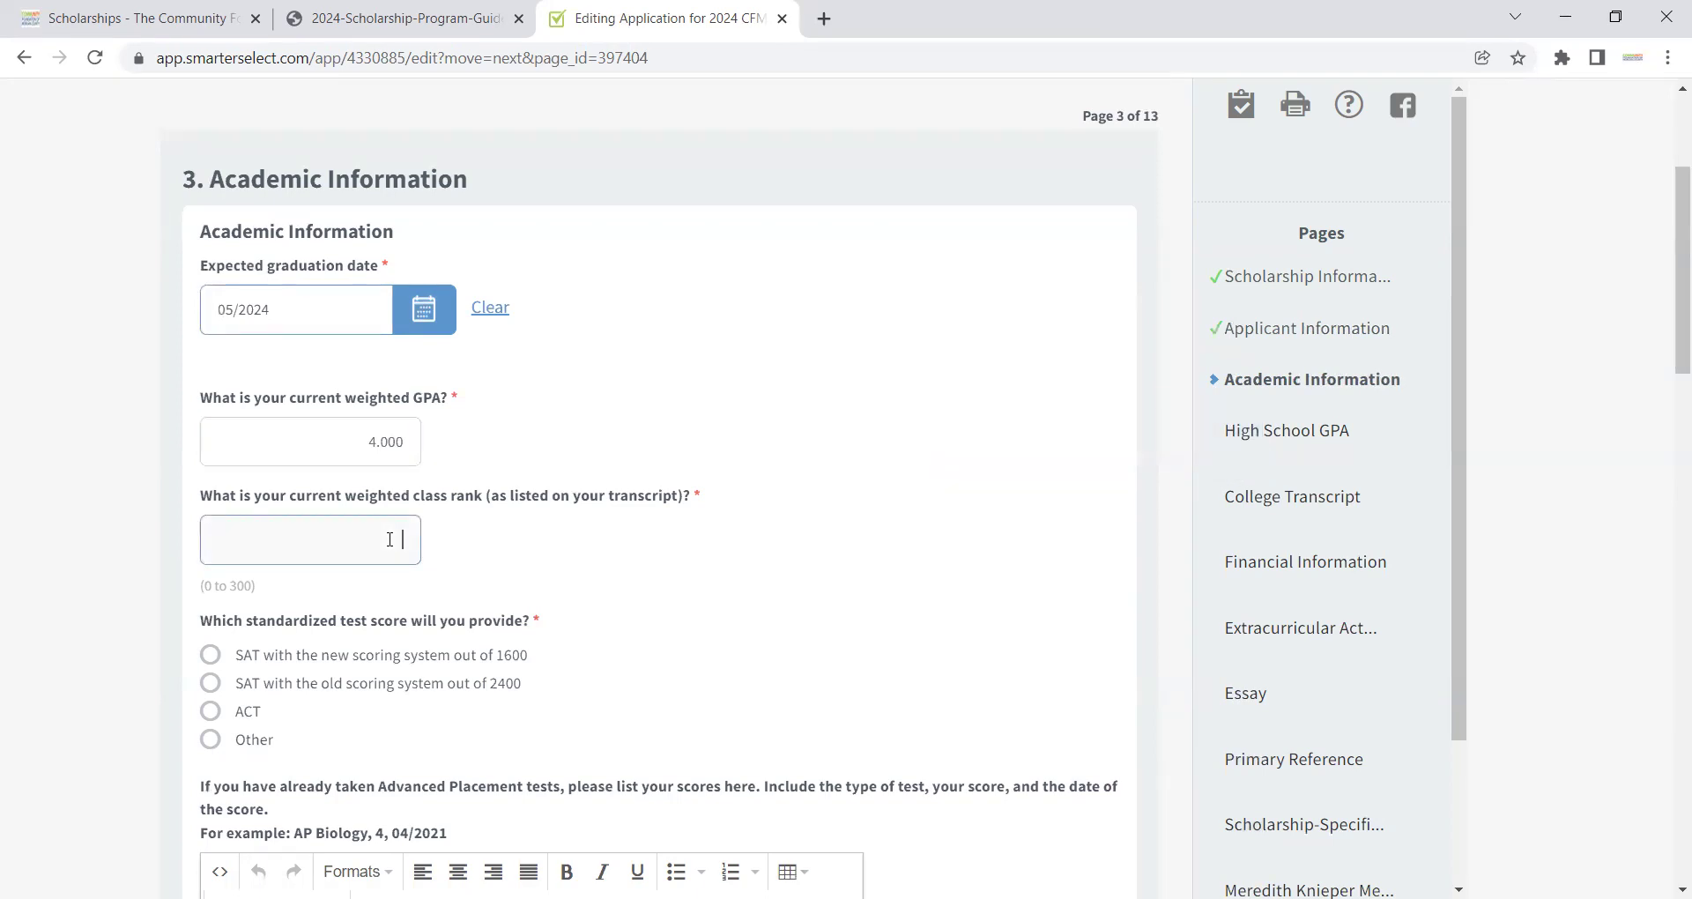
pyautogui.write('200')
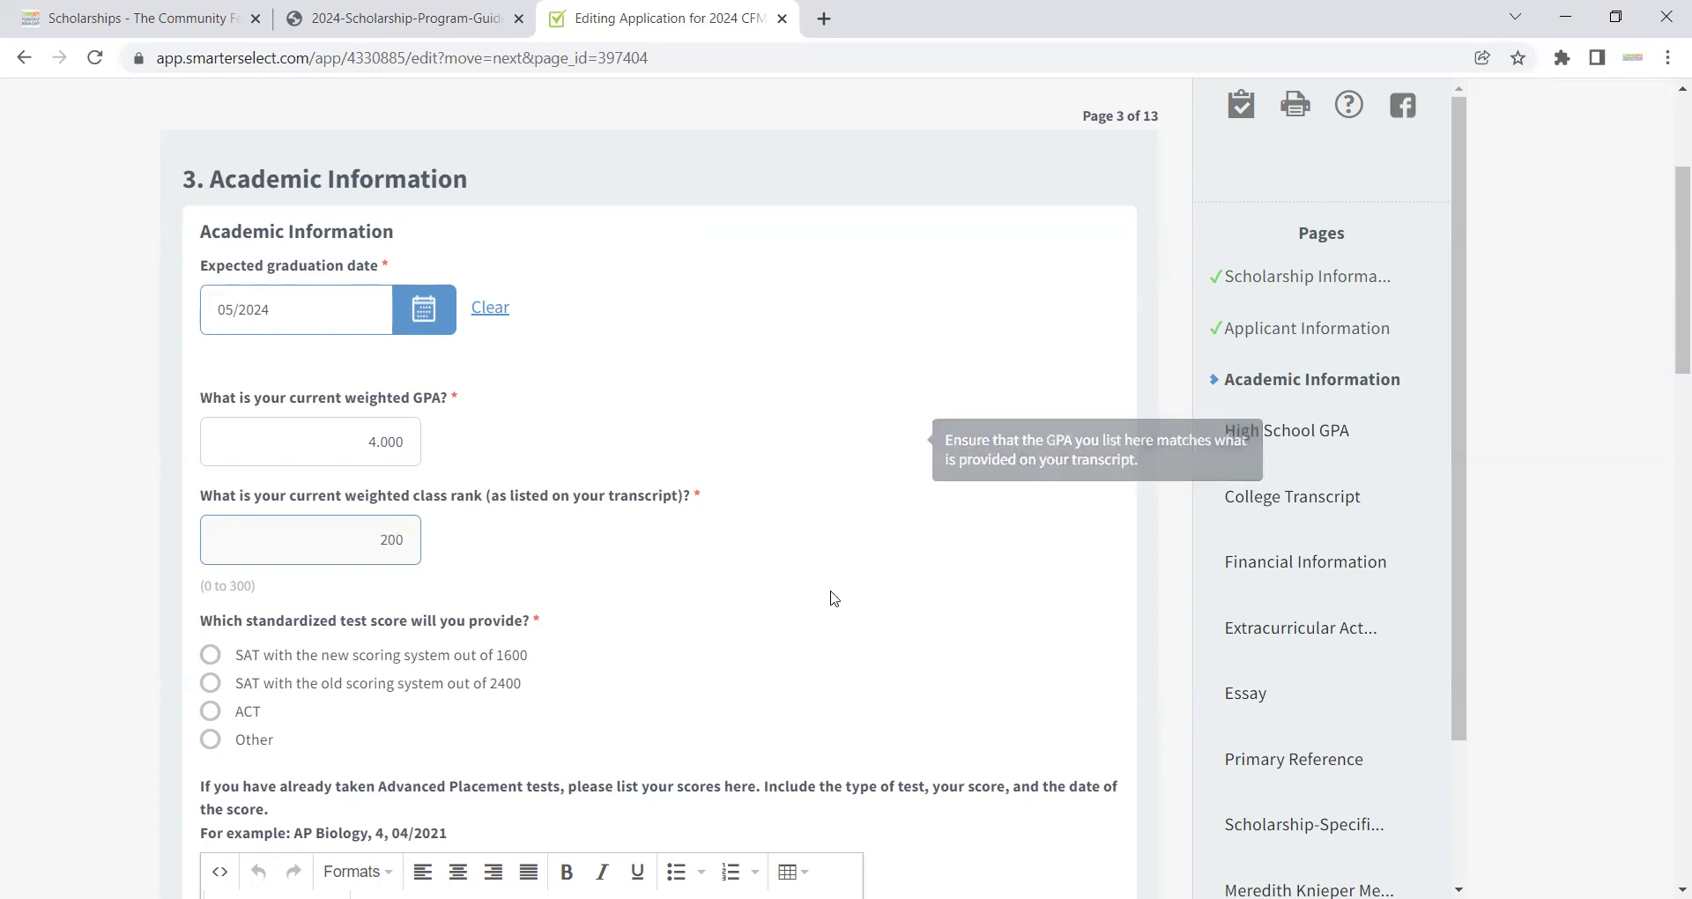
pyautogui.click(406, 690)
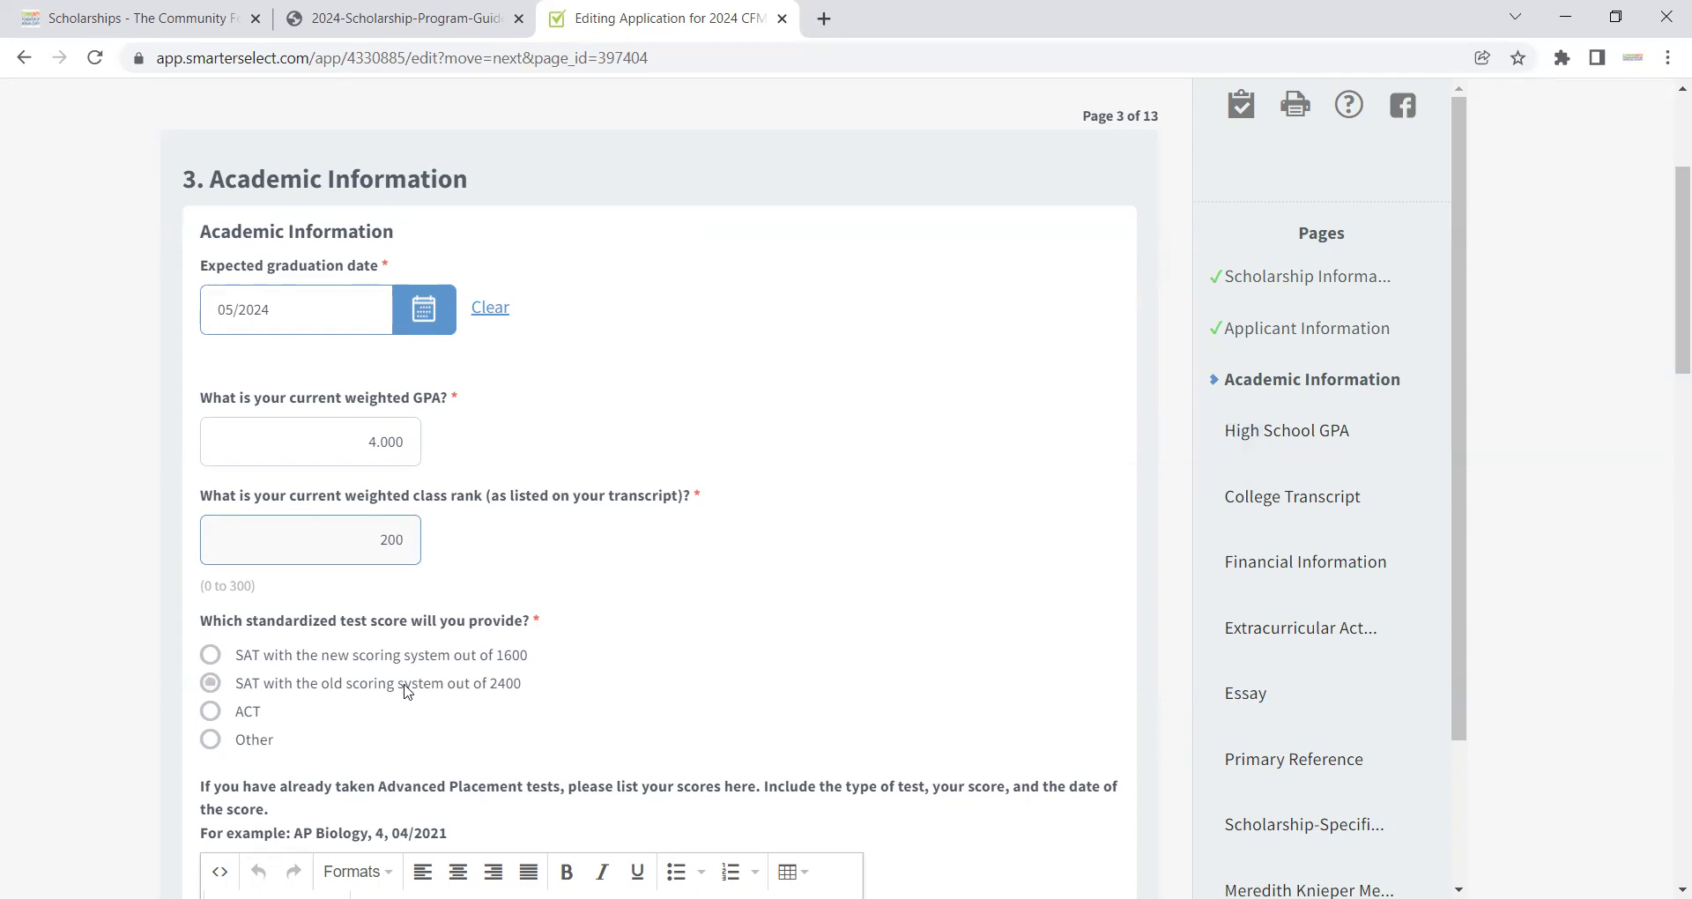
# Step: Set the test score answer to Other with the description 'Not Applicable'
pyautogui.click(212, 746)
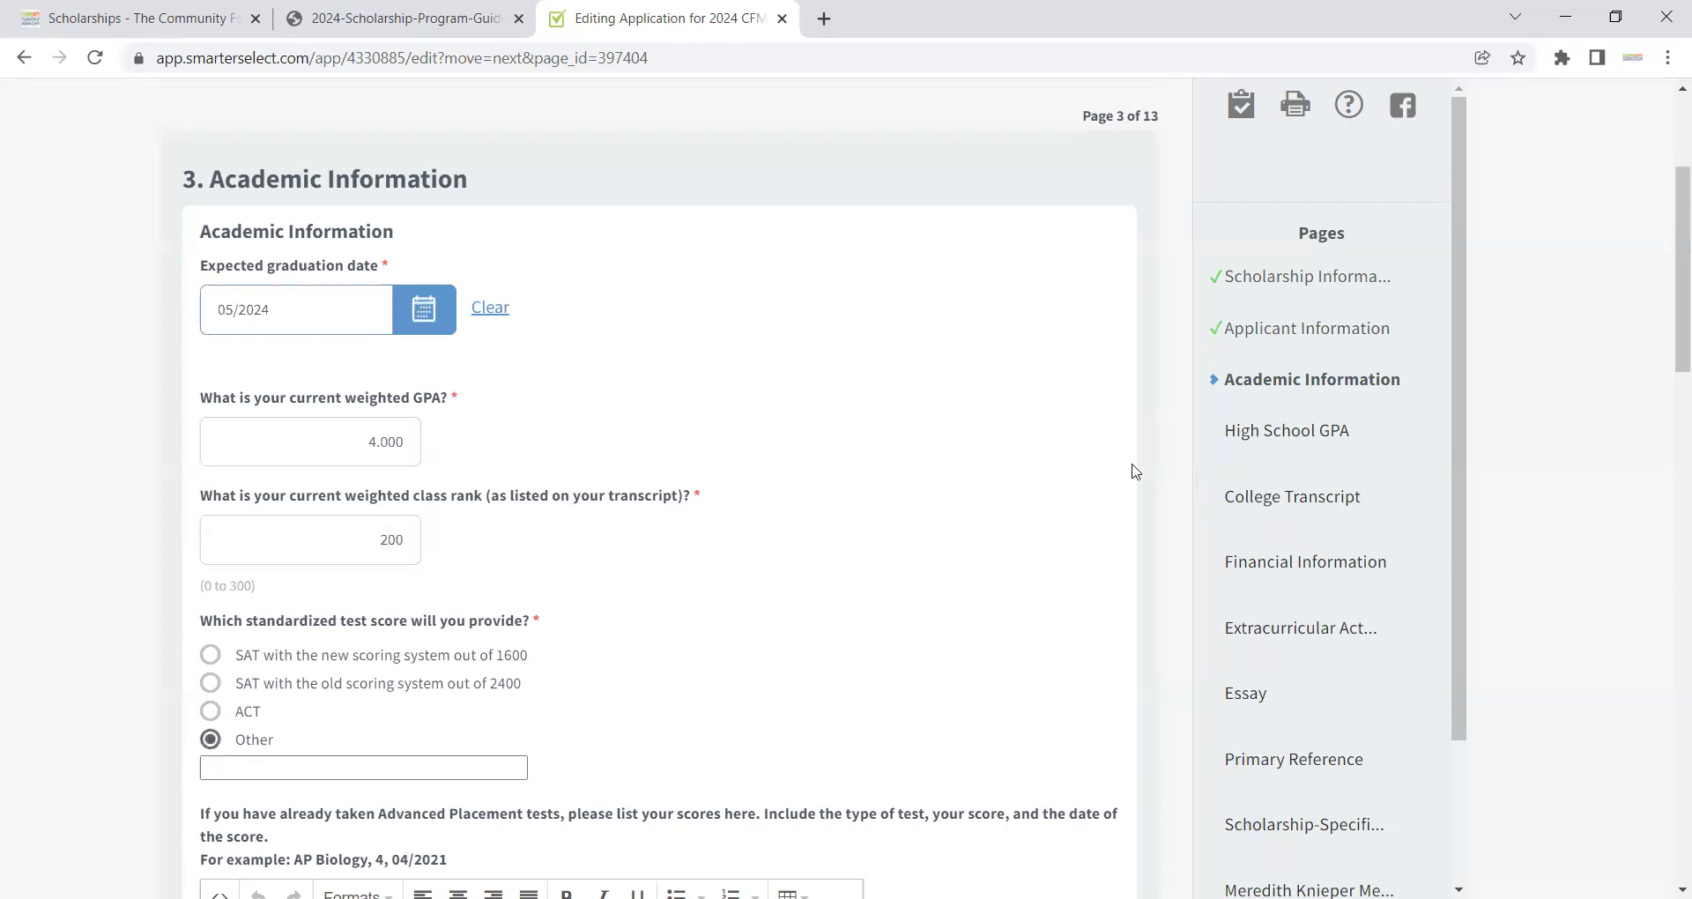
pyautogui.moveTo(1672, 279); pyautogui.dragTo(1645, 384)
pyautogui.click(253, 354)
pyautogui.write('Not Ap')
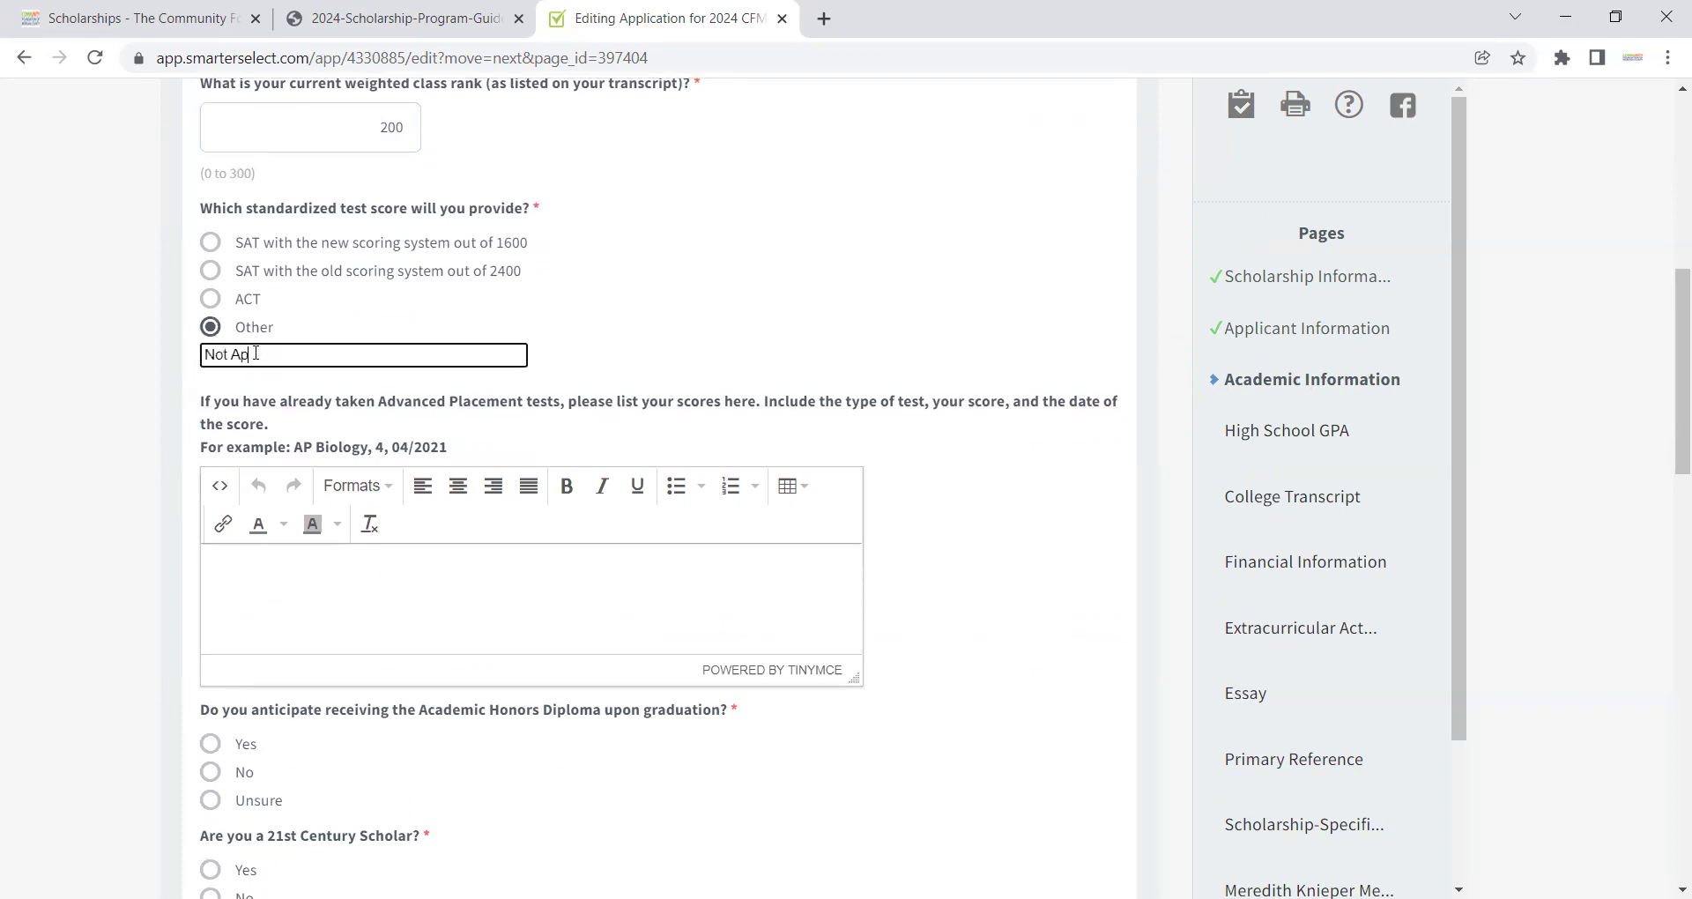
pyautogui.write('lplicable')
pyautogui.click(340, 596)
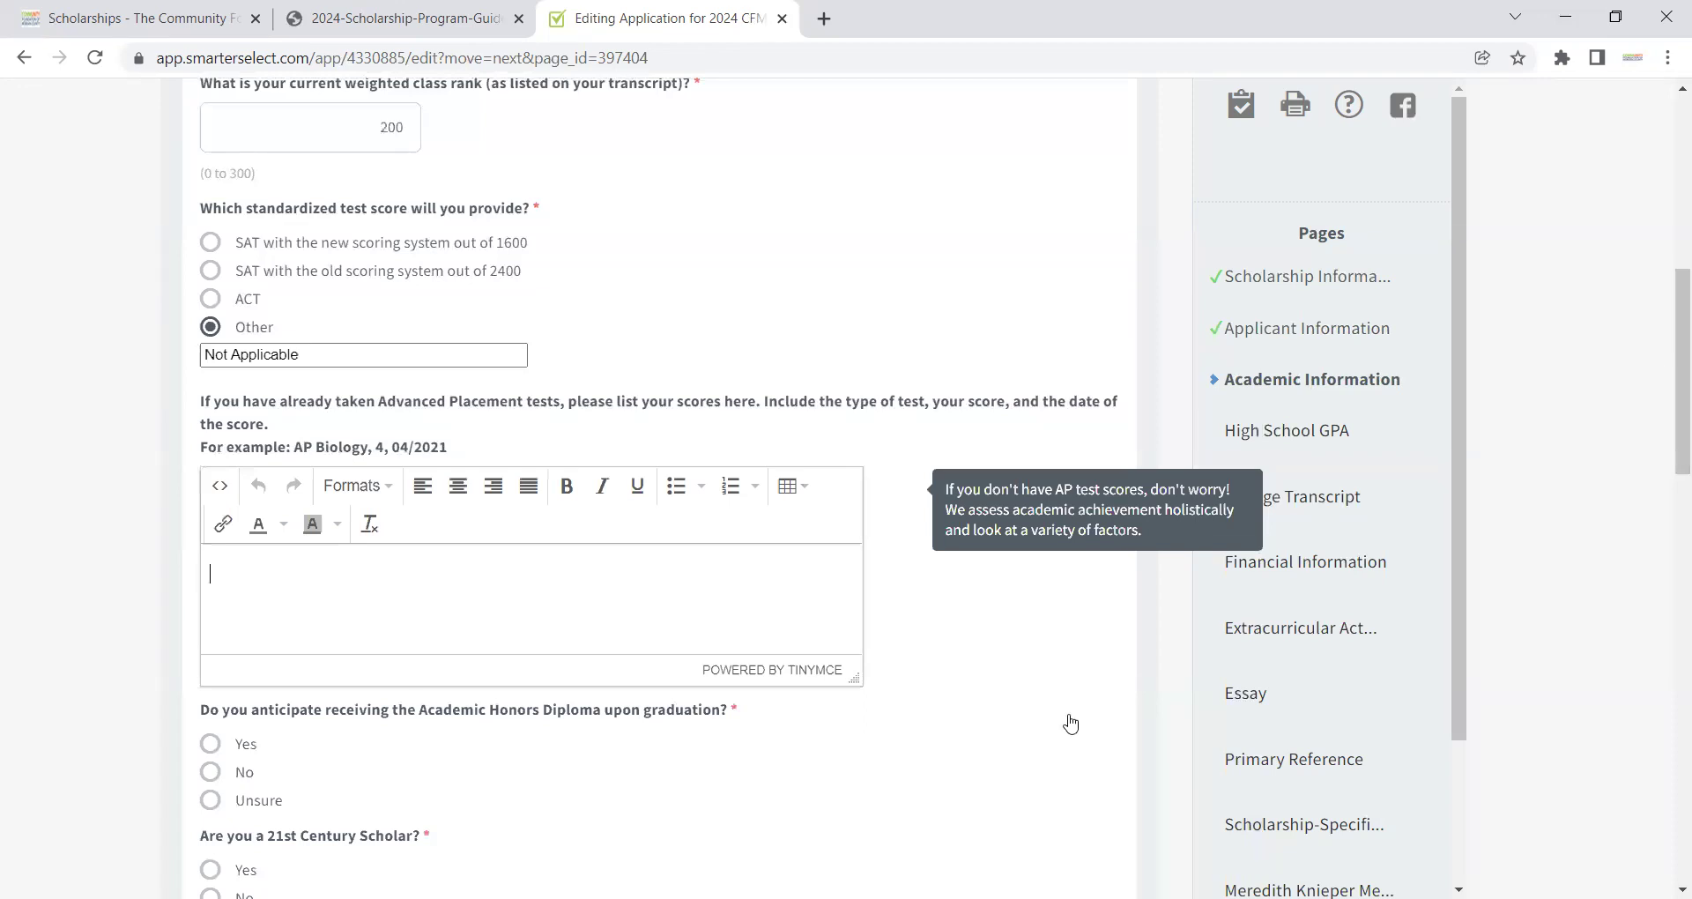
# Step: Answer Yes to Academic Honors Diploma, and No to 21st Century Scholar and National Merit Scholar
pyautogui.moveTo(1668, 326); pyautogui.dragTo(1668, 445)
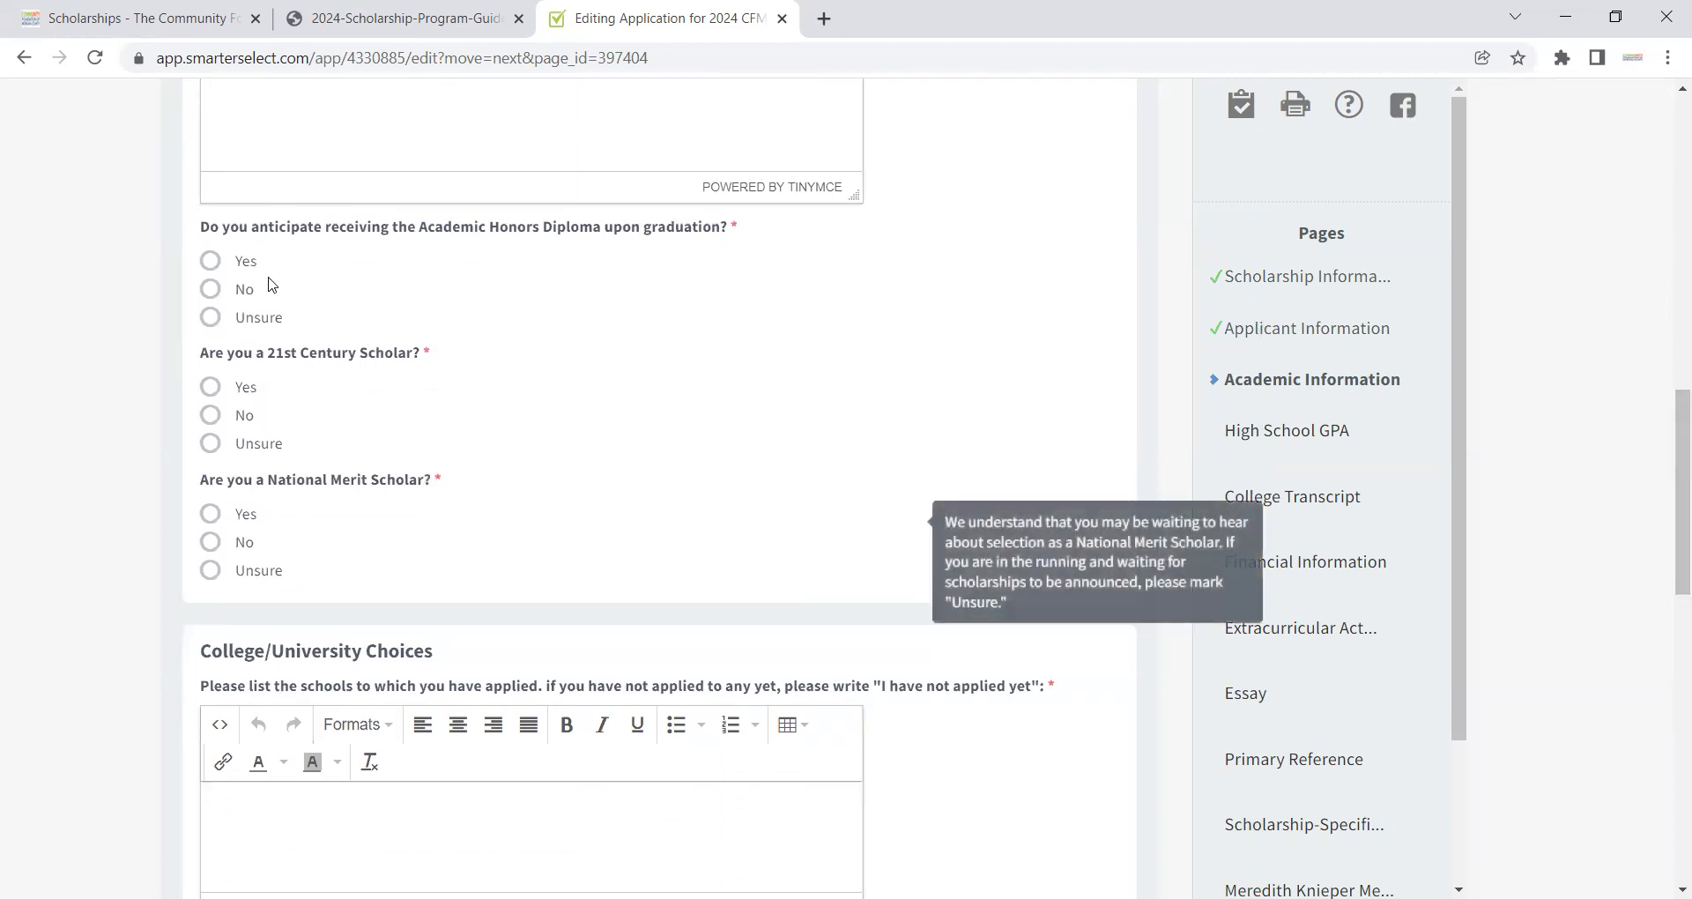
pyautogui.click(208, 261)
pyautogui.click(211, 415)
pyautogui.click(215, 540)
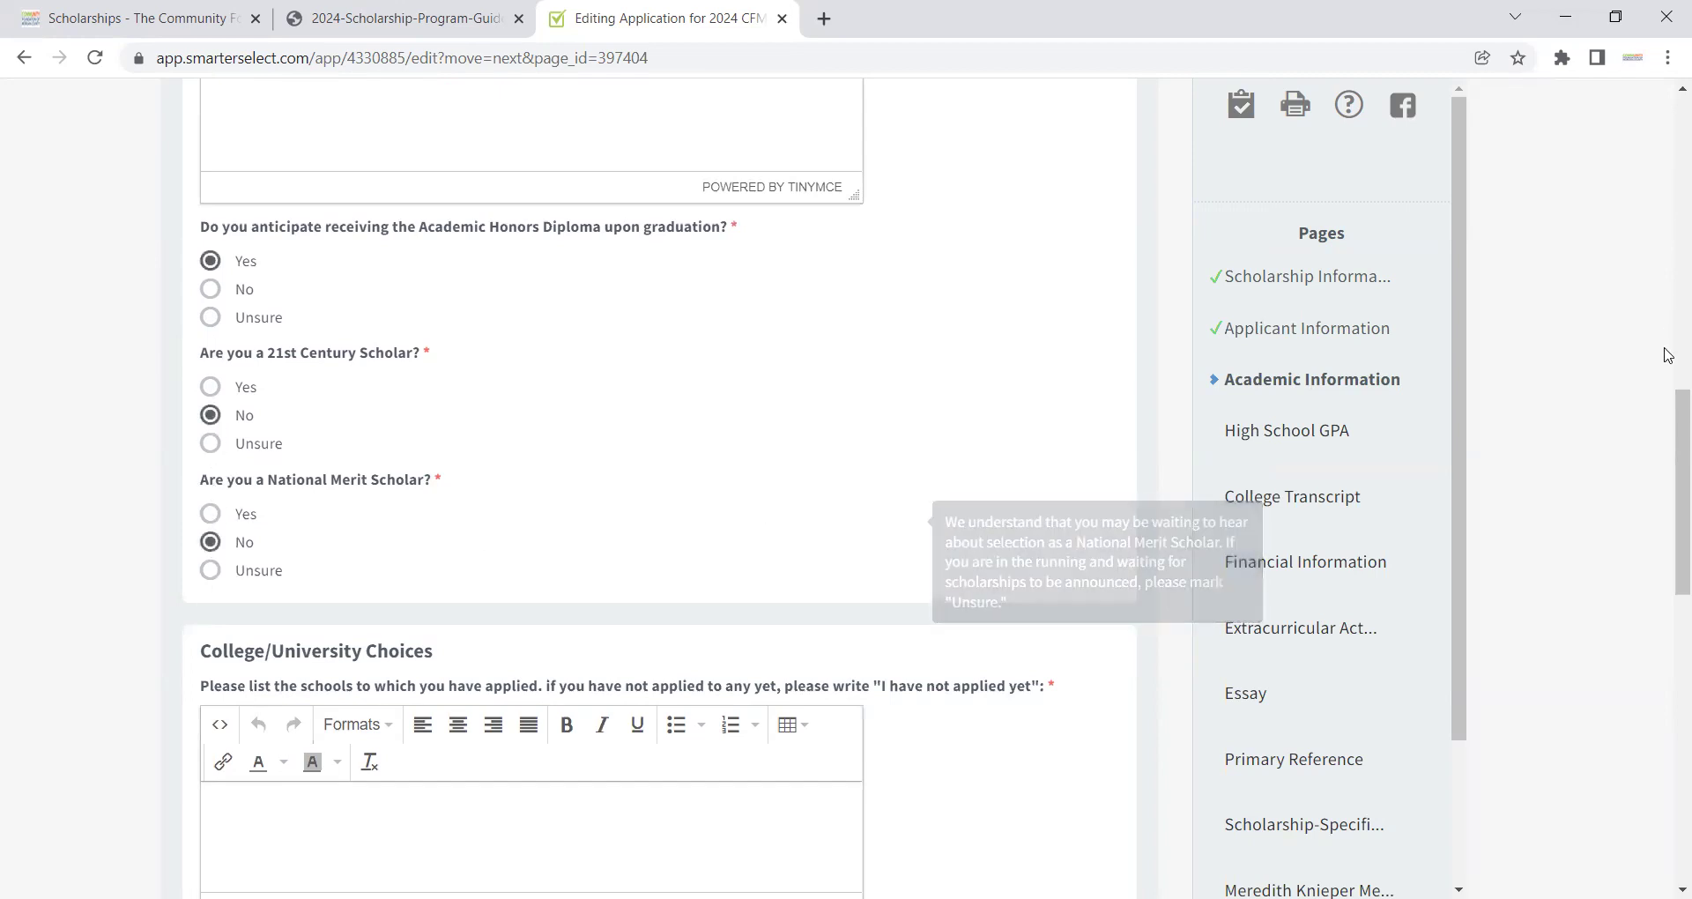
pyautogui.scroll(-2, 1668, 441)
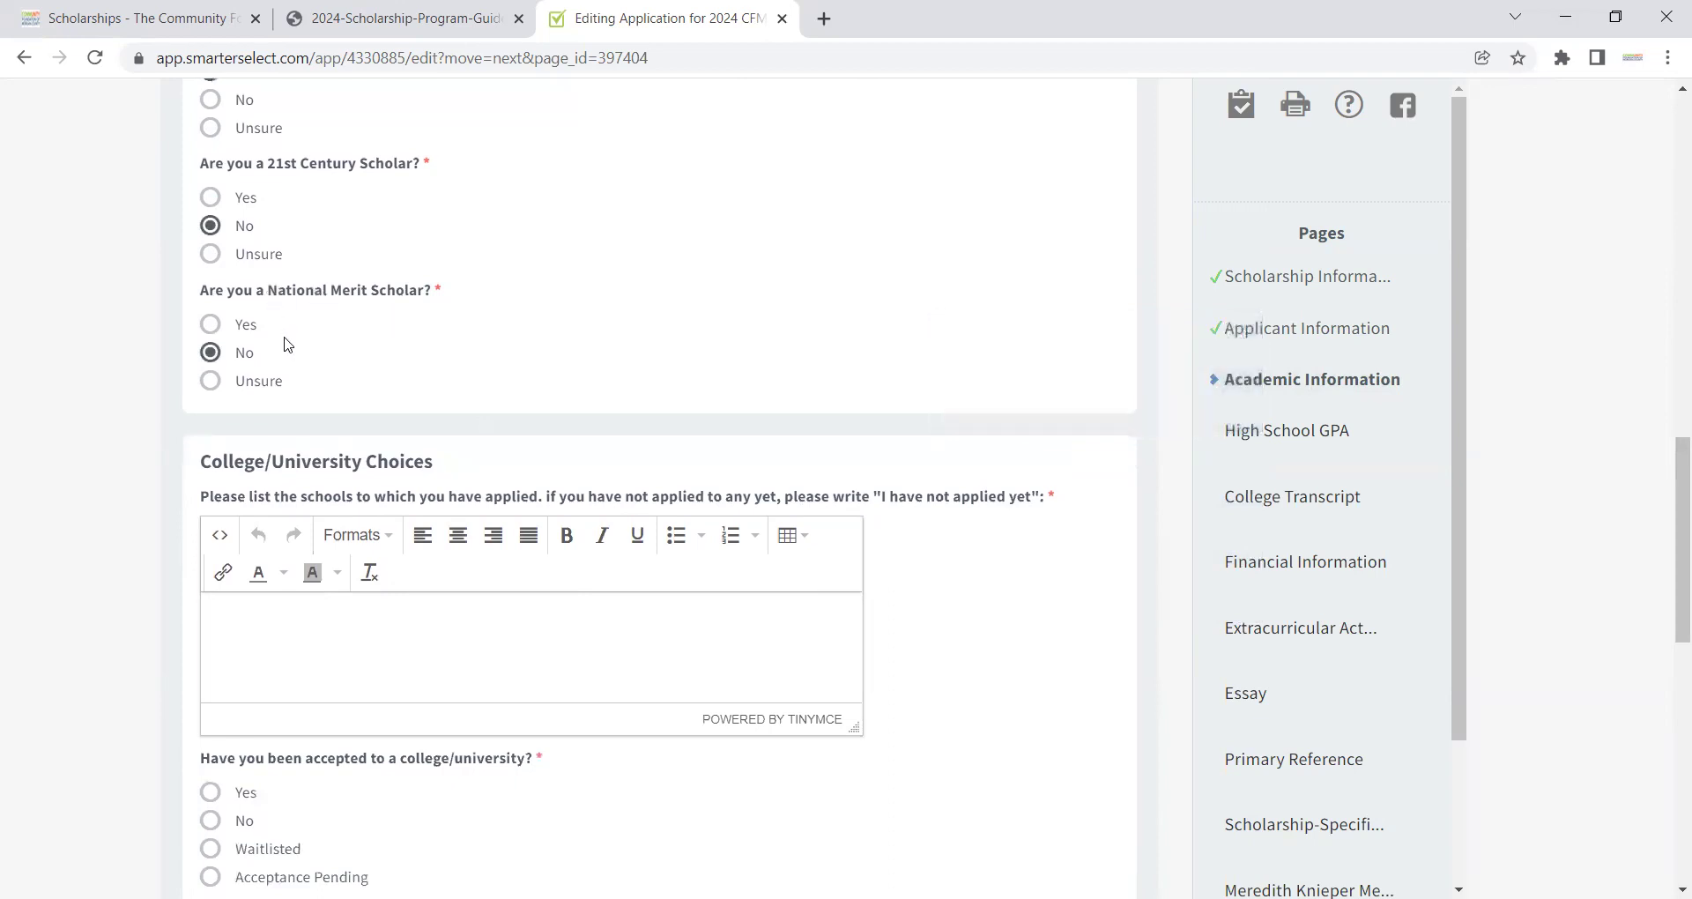
pyautogui.moveTo(405, 292)
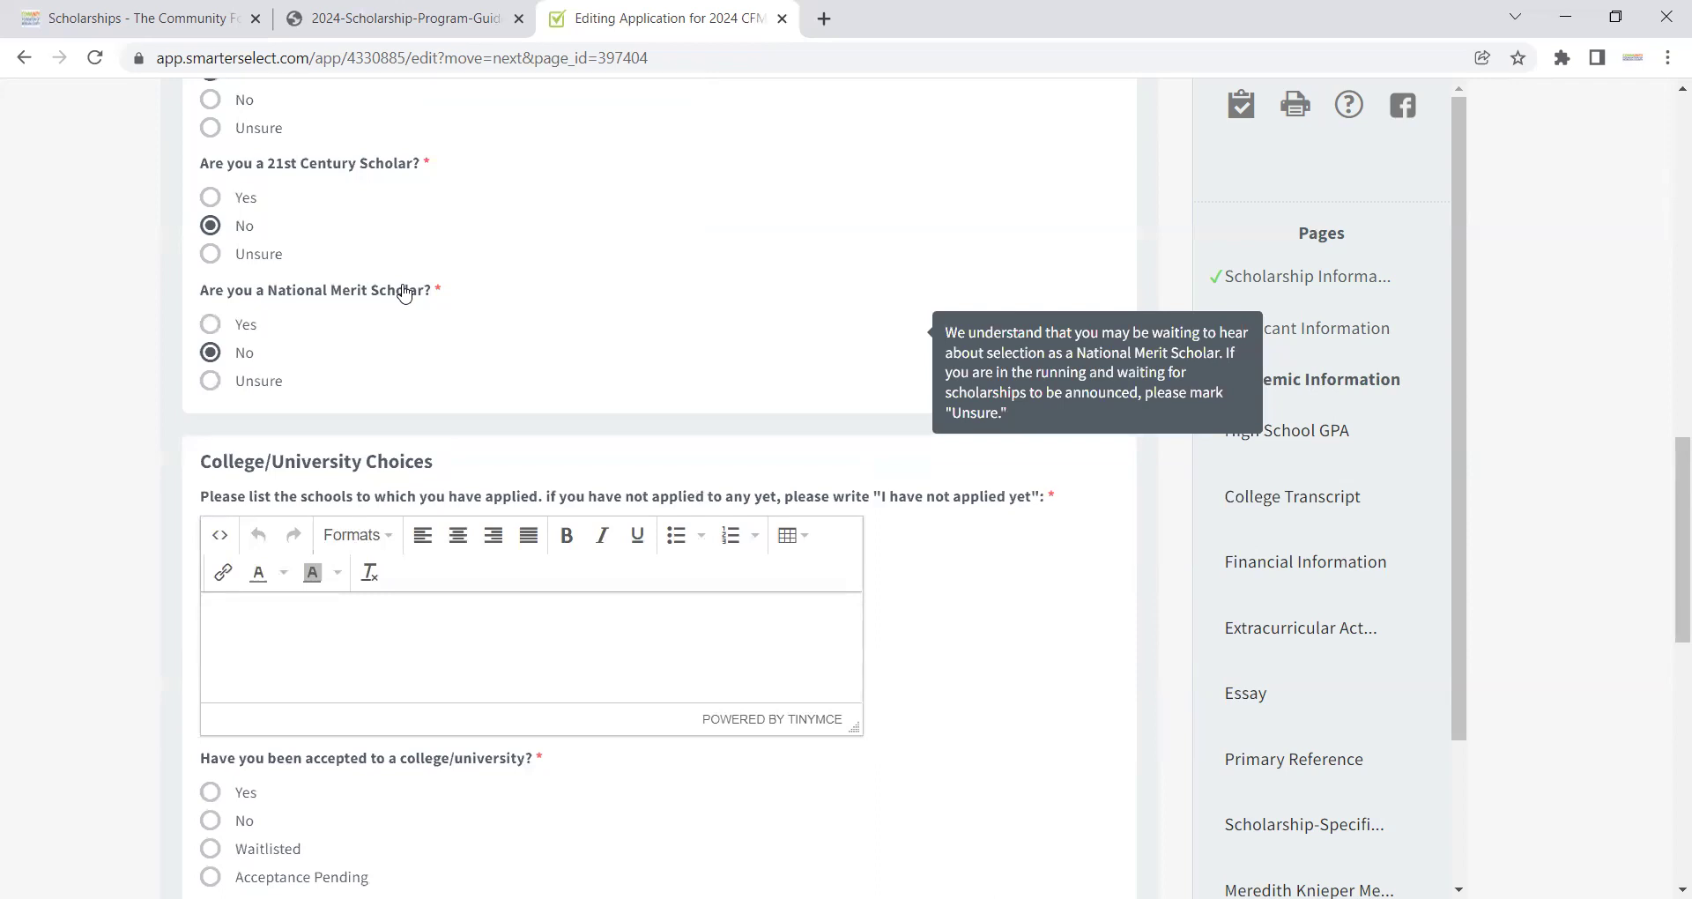
# Step: Enter 'I have not yet applied.' as the list of schools applied to
pyautogui.click(440, 658)
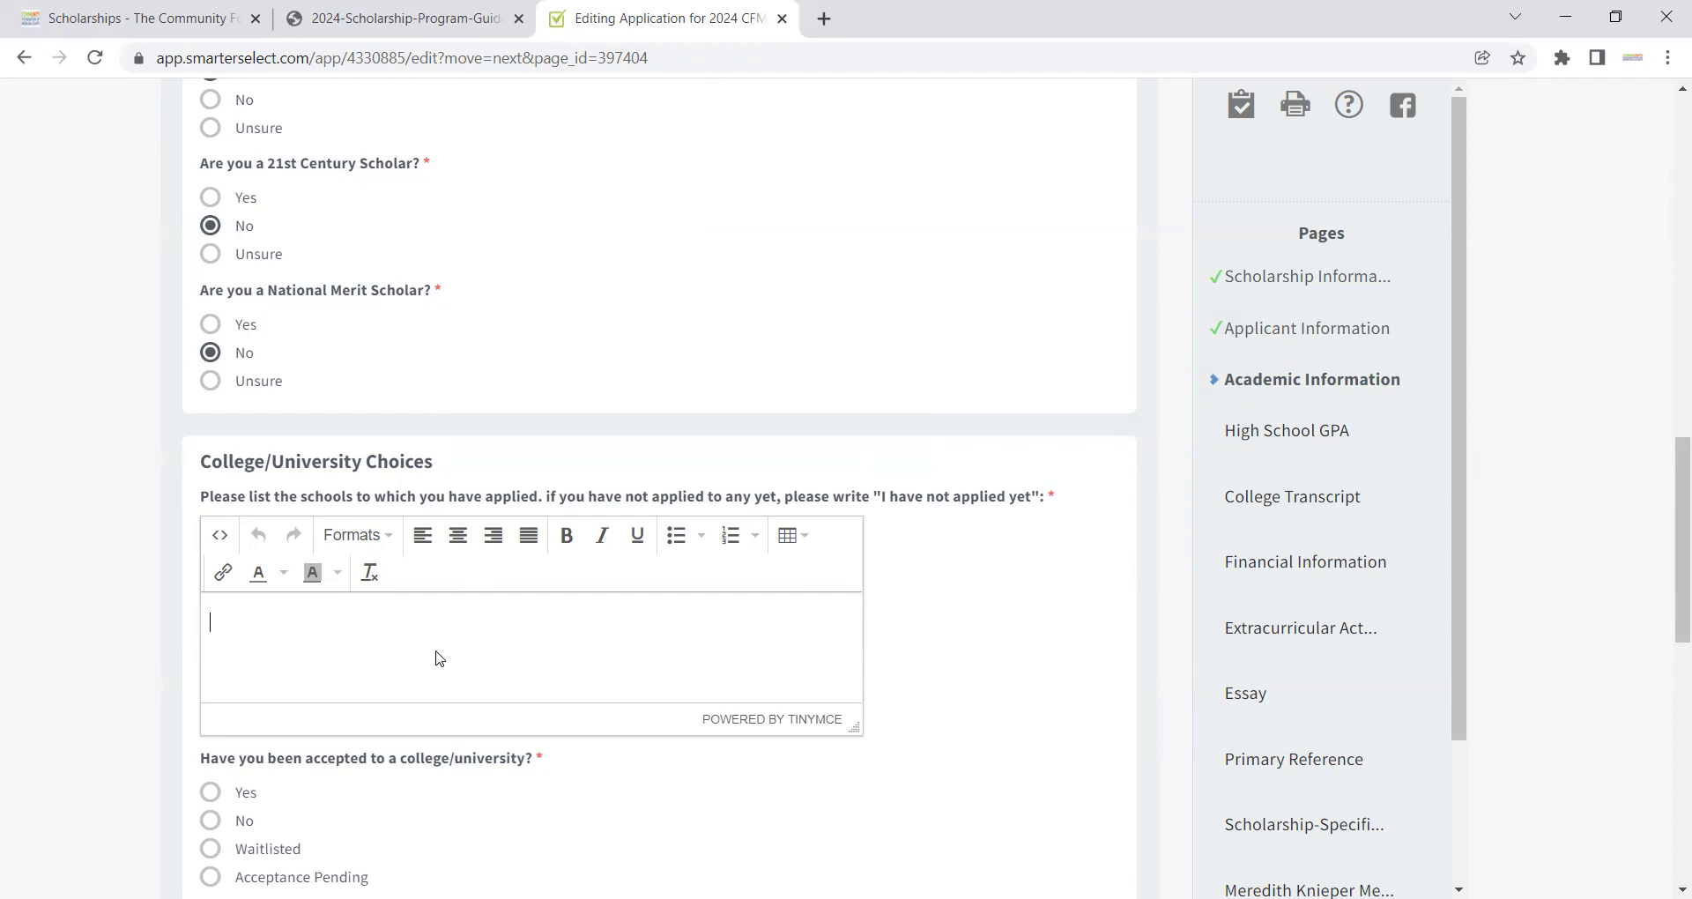
pyautogui.write('I have not yet applied.')
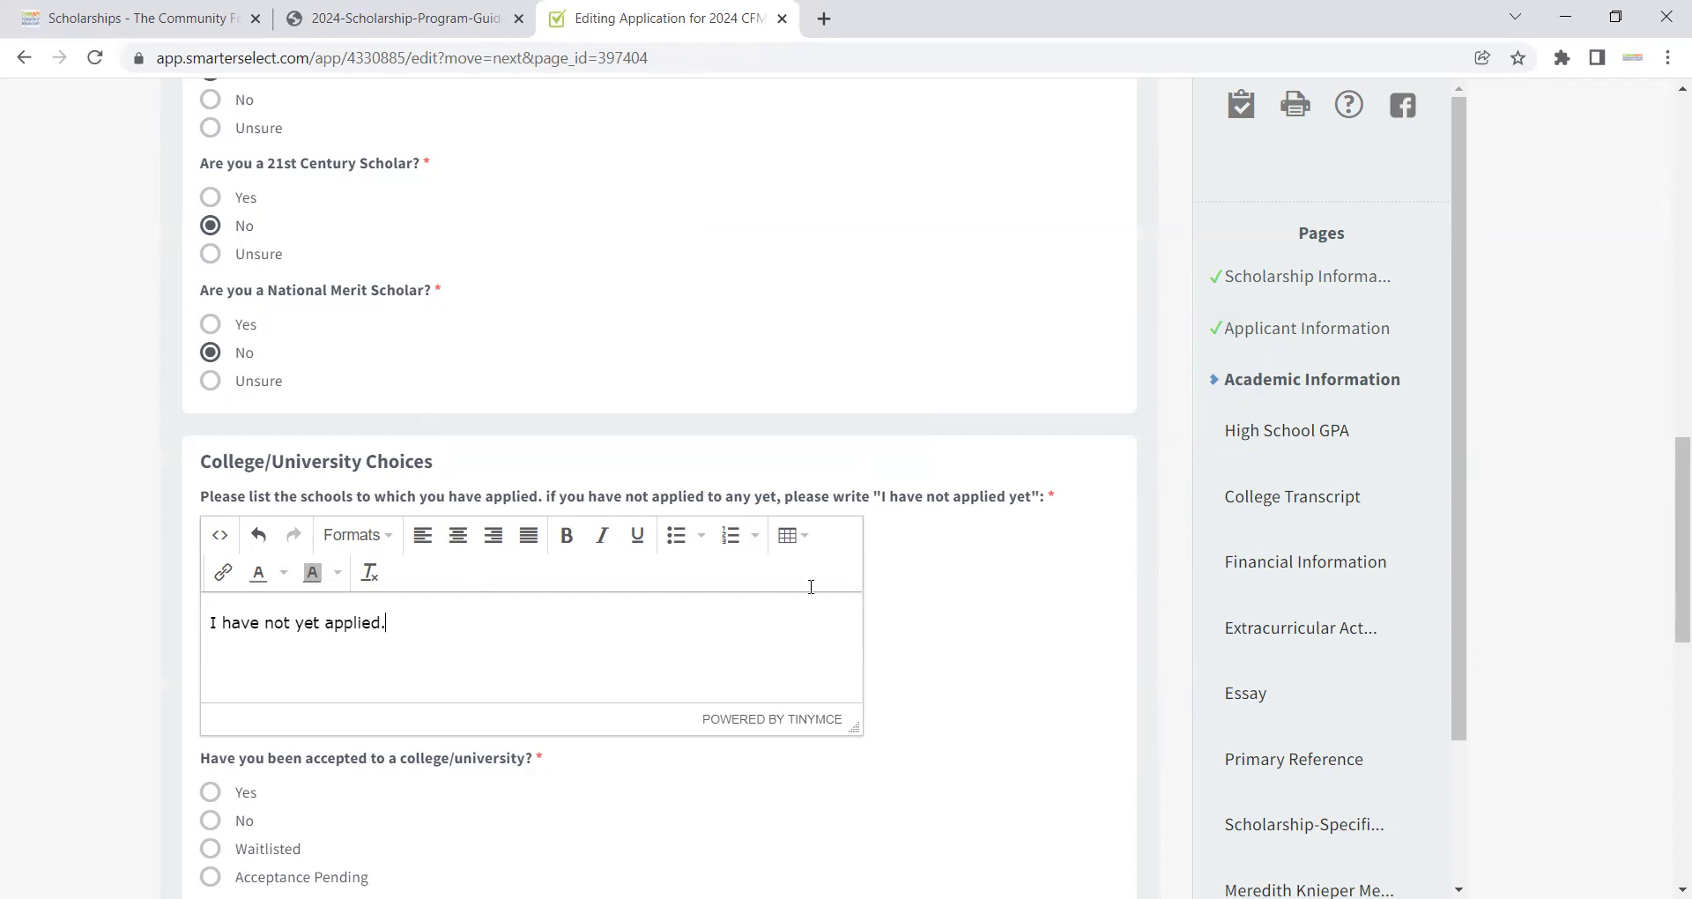
pyautogui.moveTo(1669, 475); pyautogui.dragTo(1670, 542)
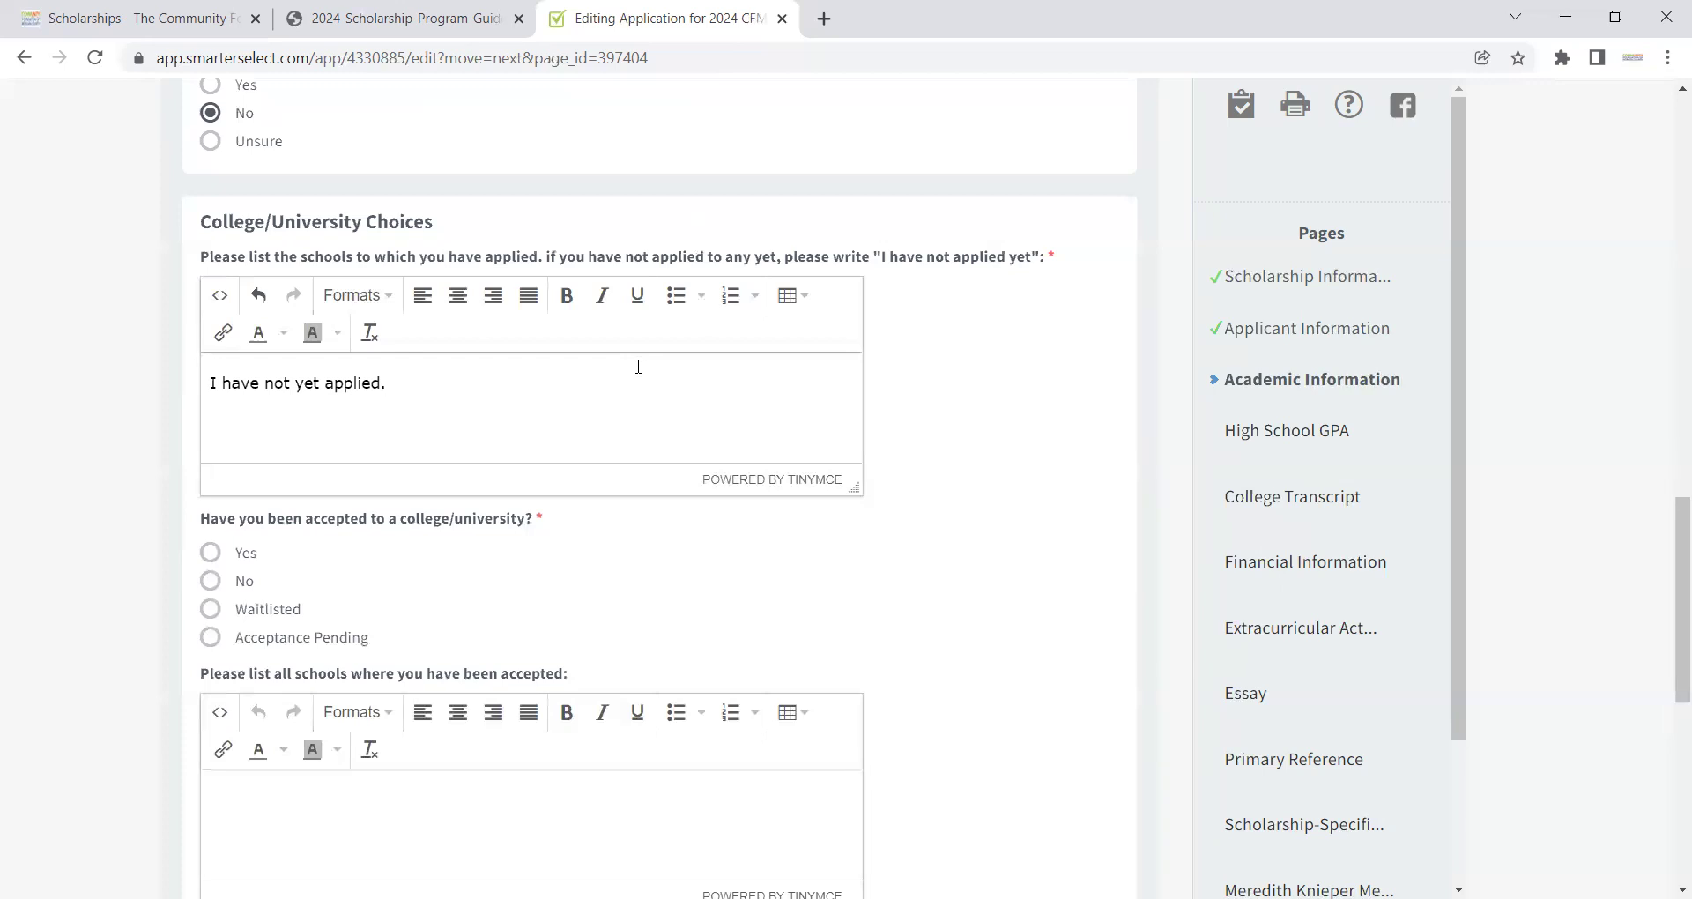
# Step: Mark the college acceptance status as Acceptance Pending
pyautogui.click(246, 582)
pyautogui.click(213, 641)
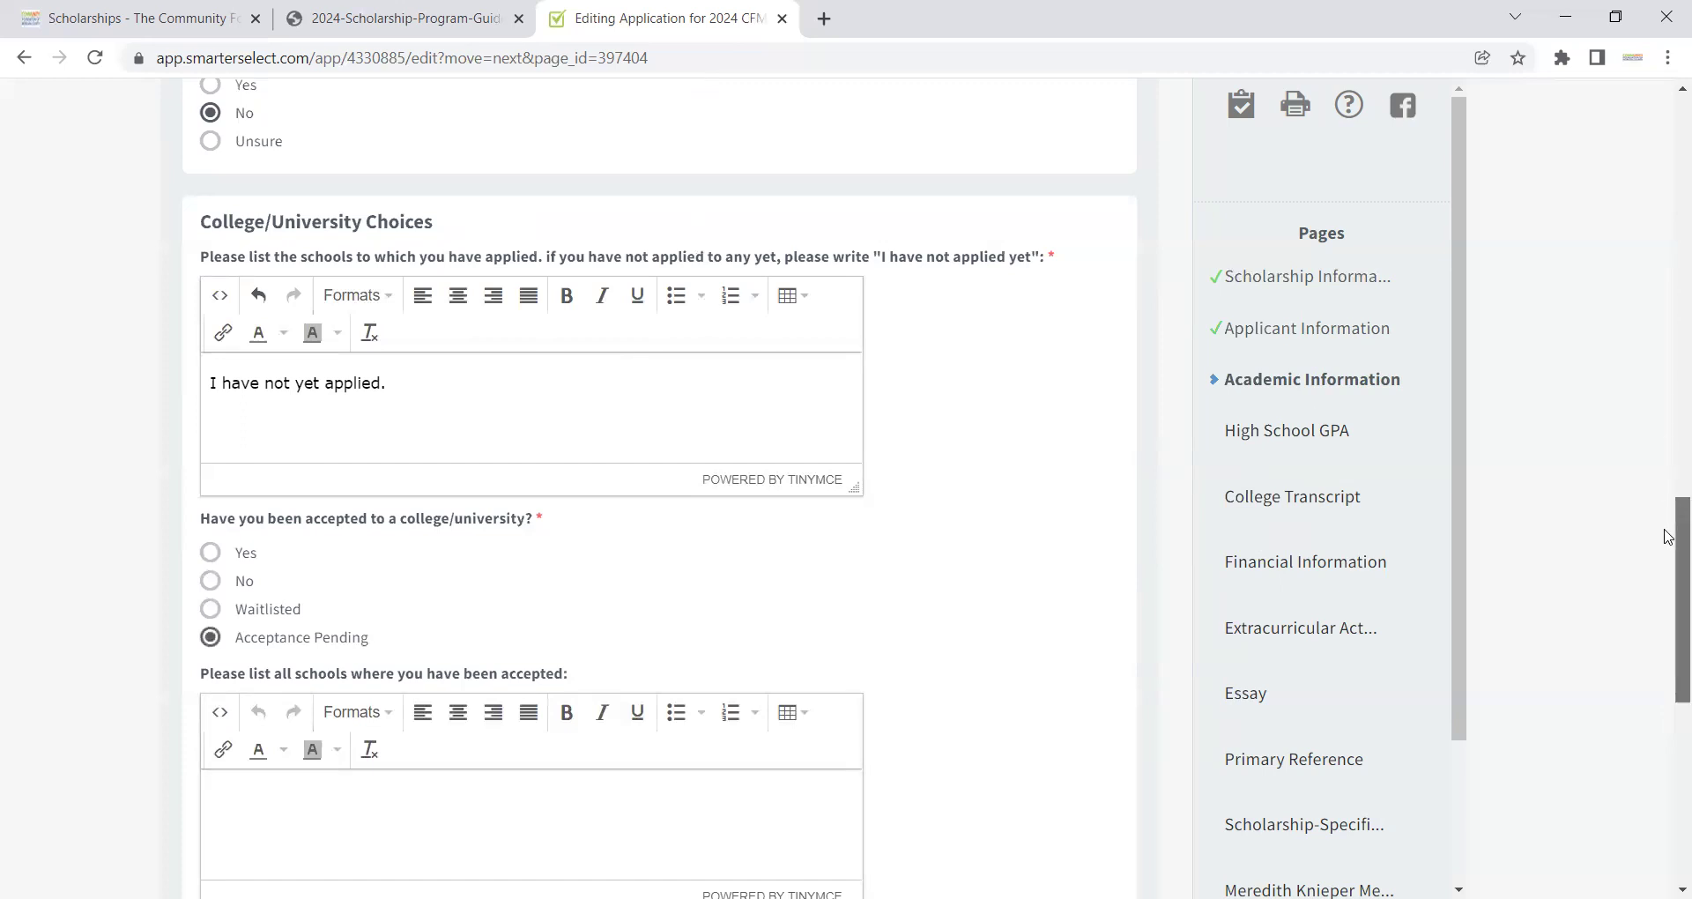
pyautogui.scroll(-3, 1668, 570)
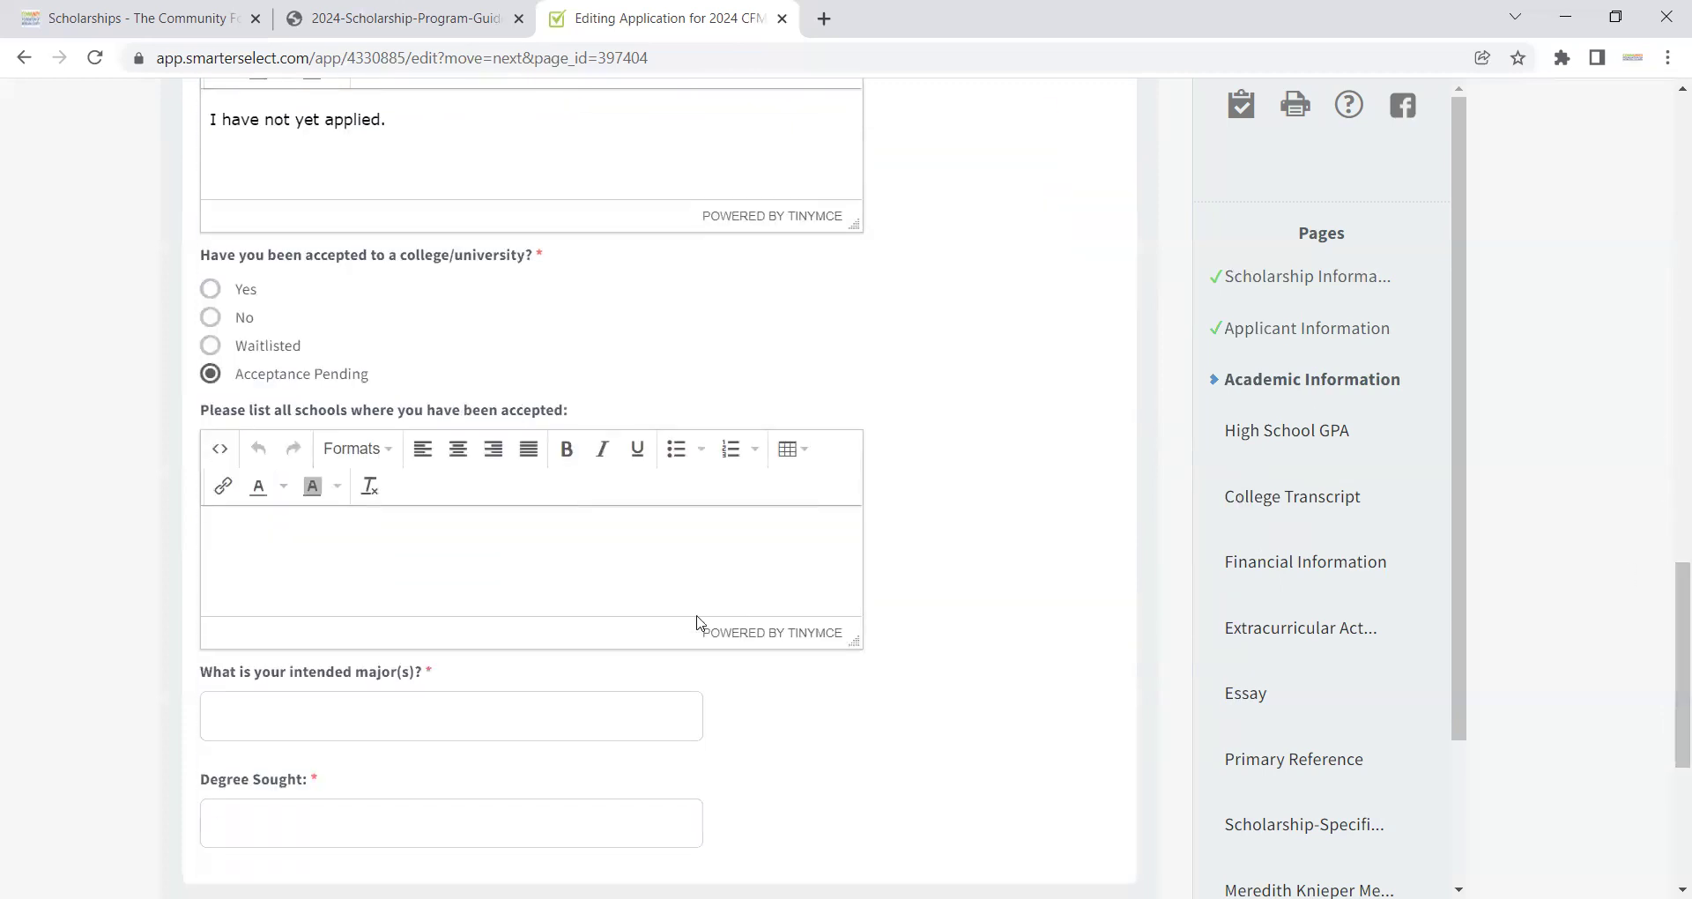
pyautogui.click(628, 586)
pyautogui.scroll(-2, 1668, 675)
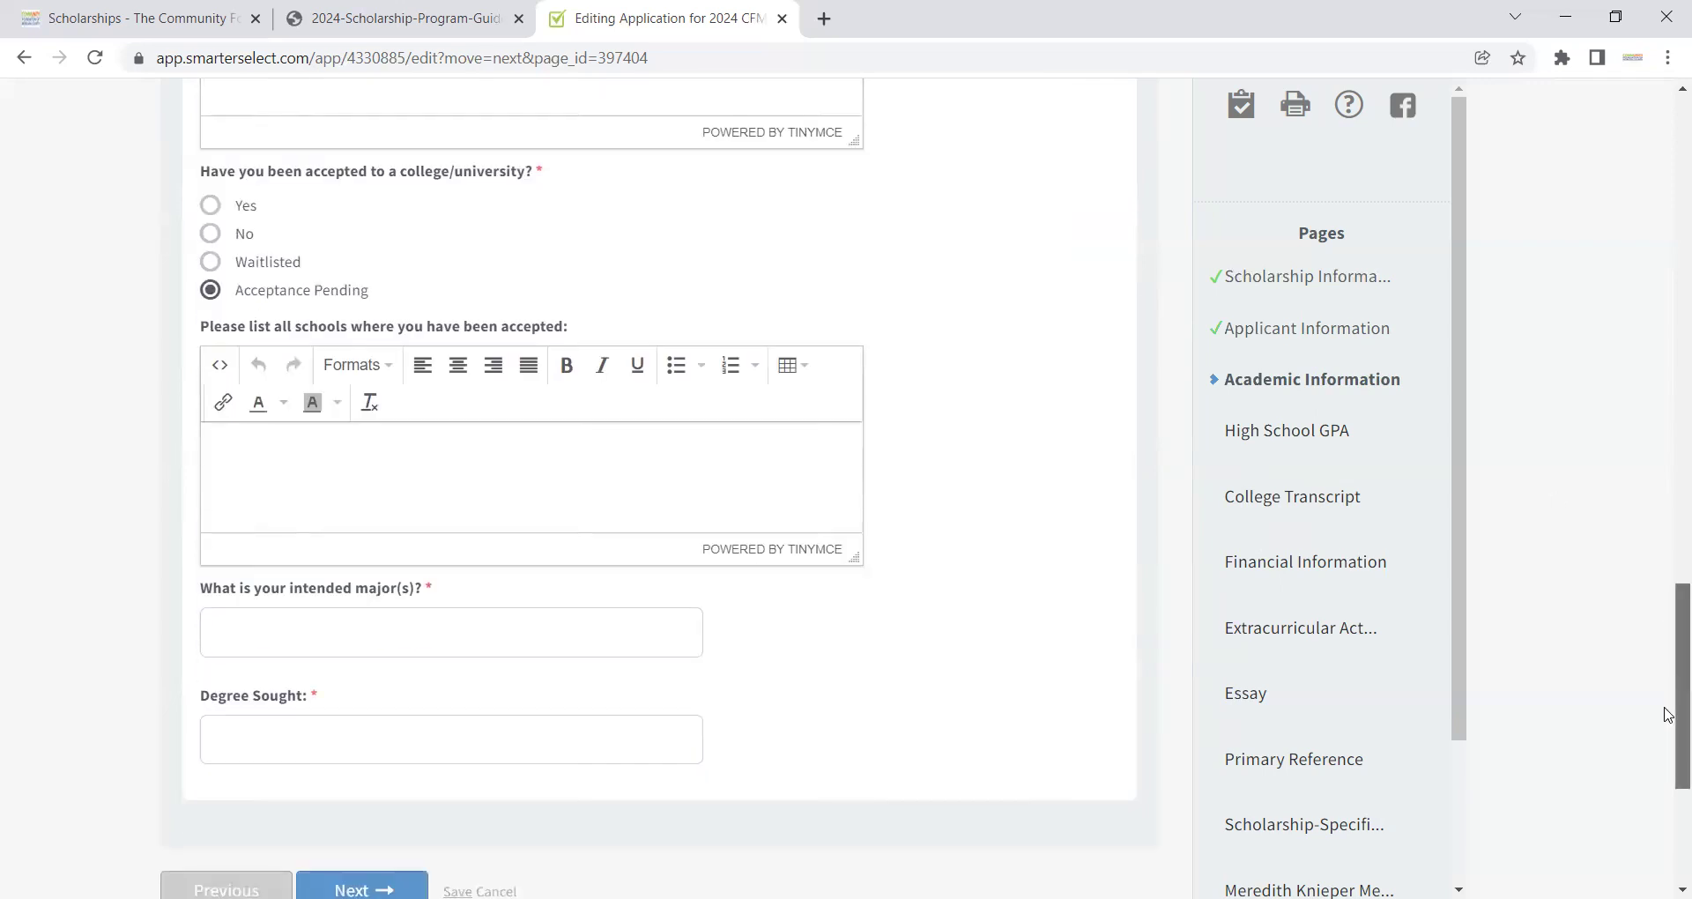
# Step: Enter 'Info' for intended major and Degree Sought, then save and go to the next page
pyautogui.click(477, 548)
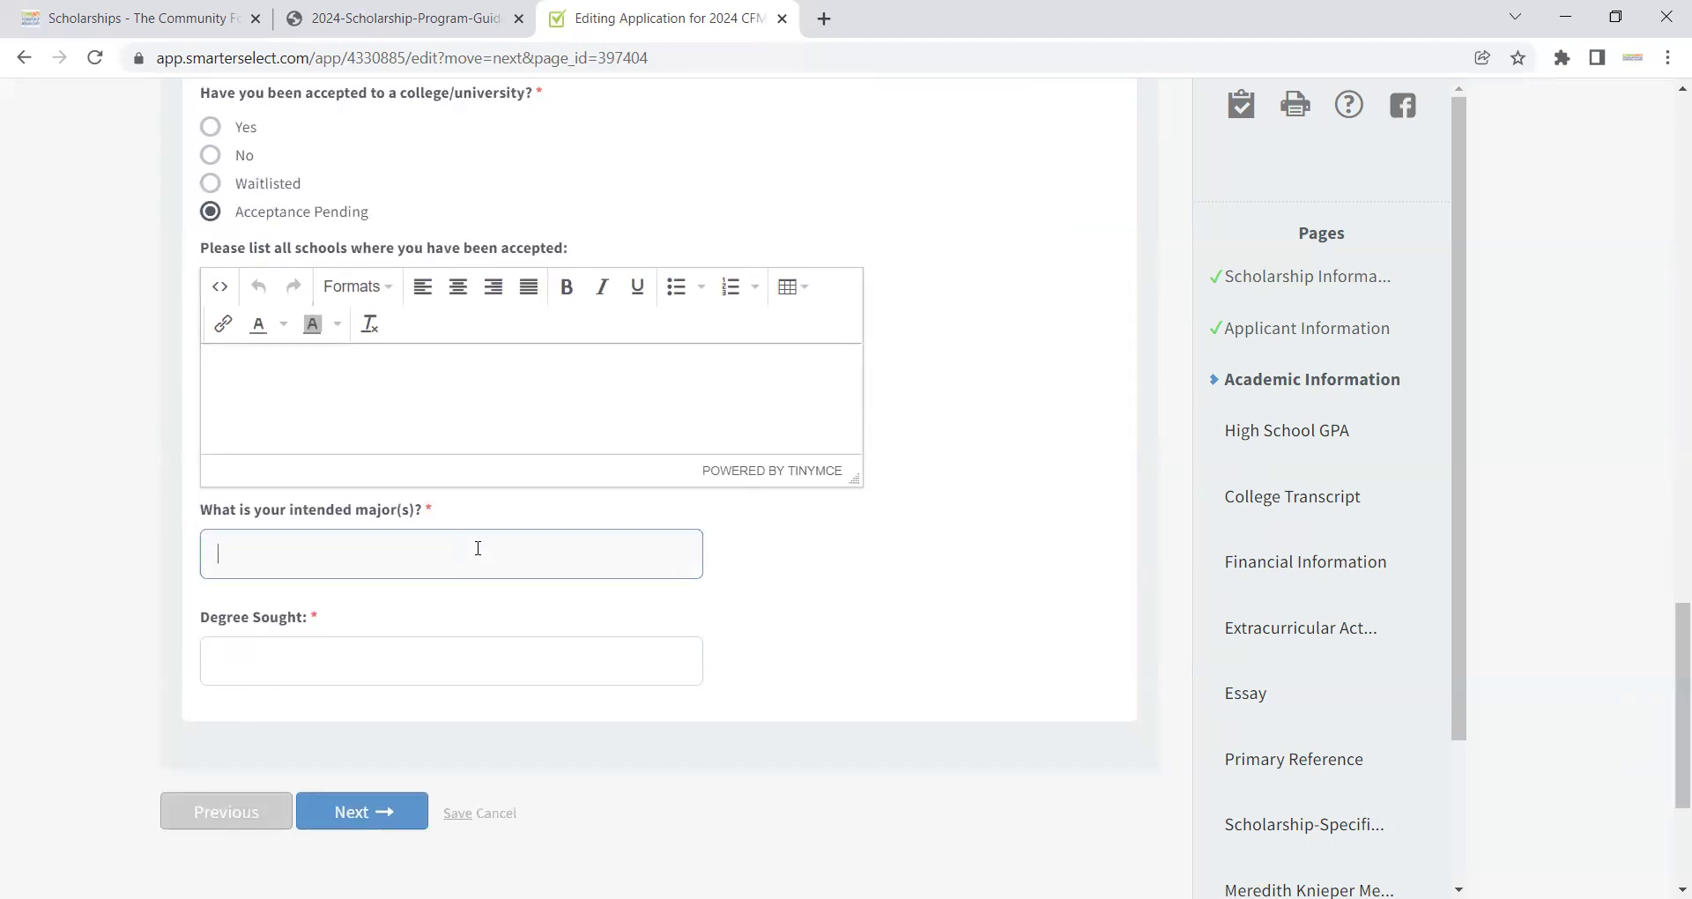
pyautogui.write('Info')
pyautogui.press('Tab')
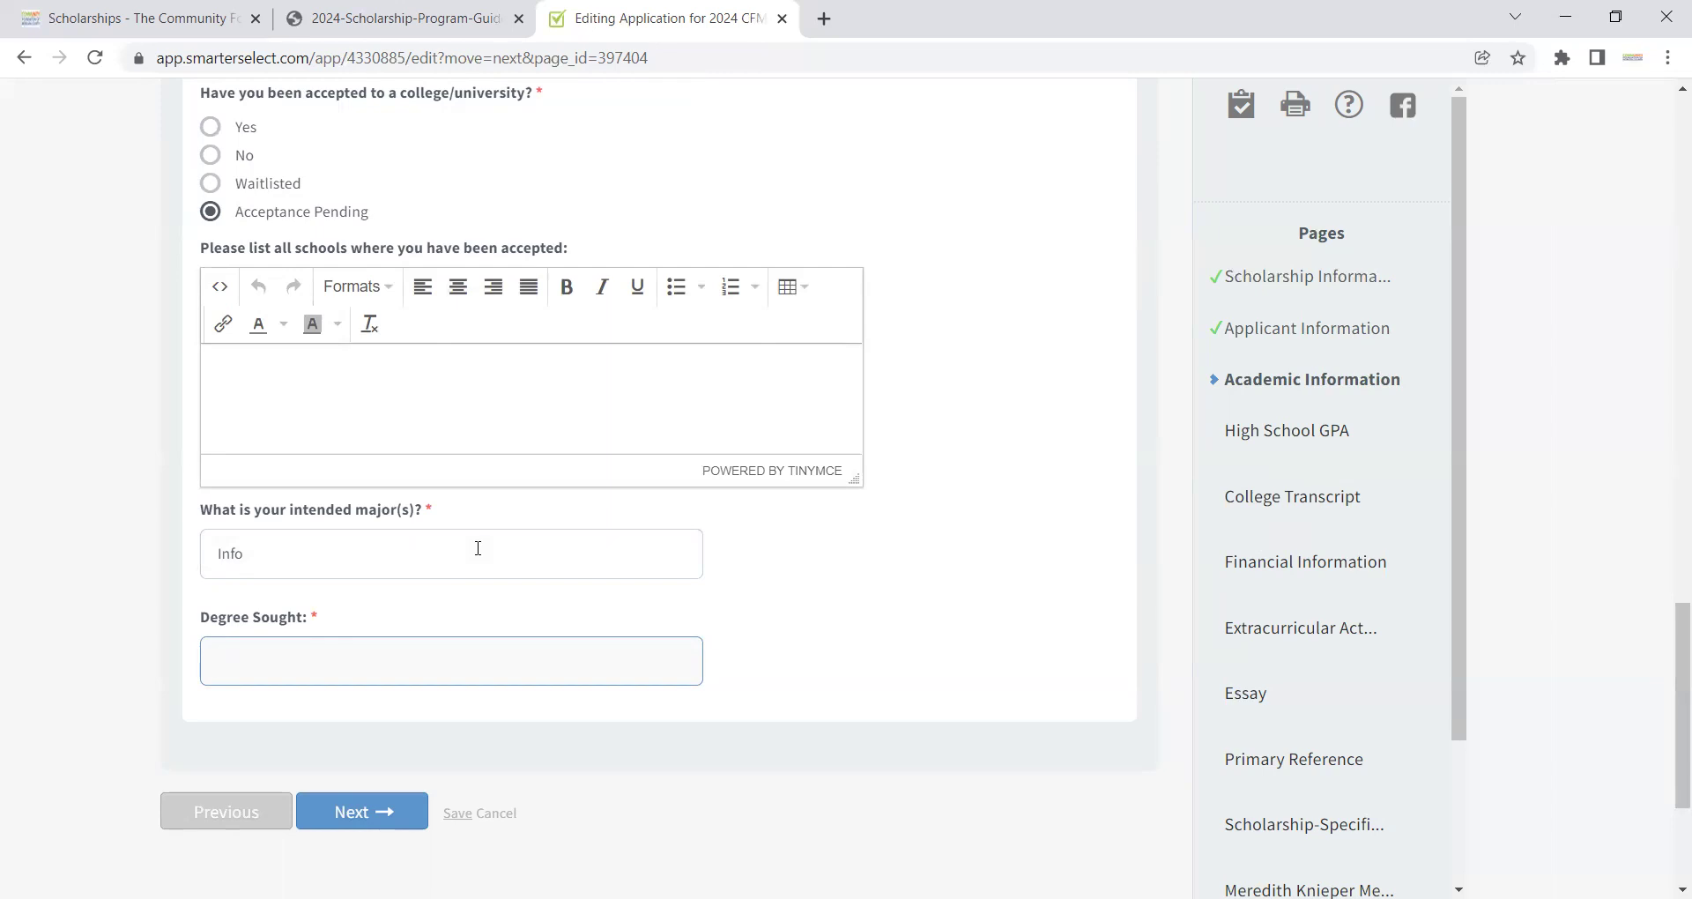
pyautogui.write('Info')
pyautogui.click(409, 818)
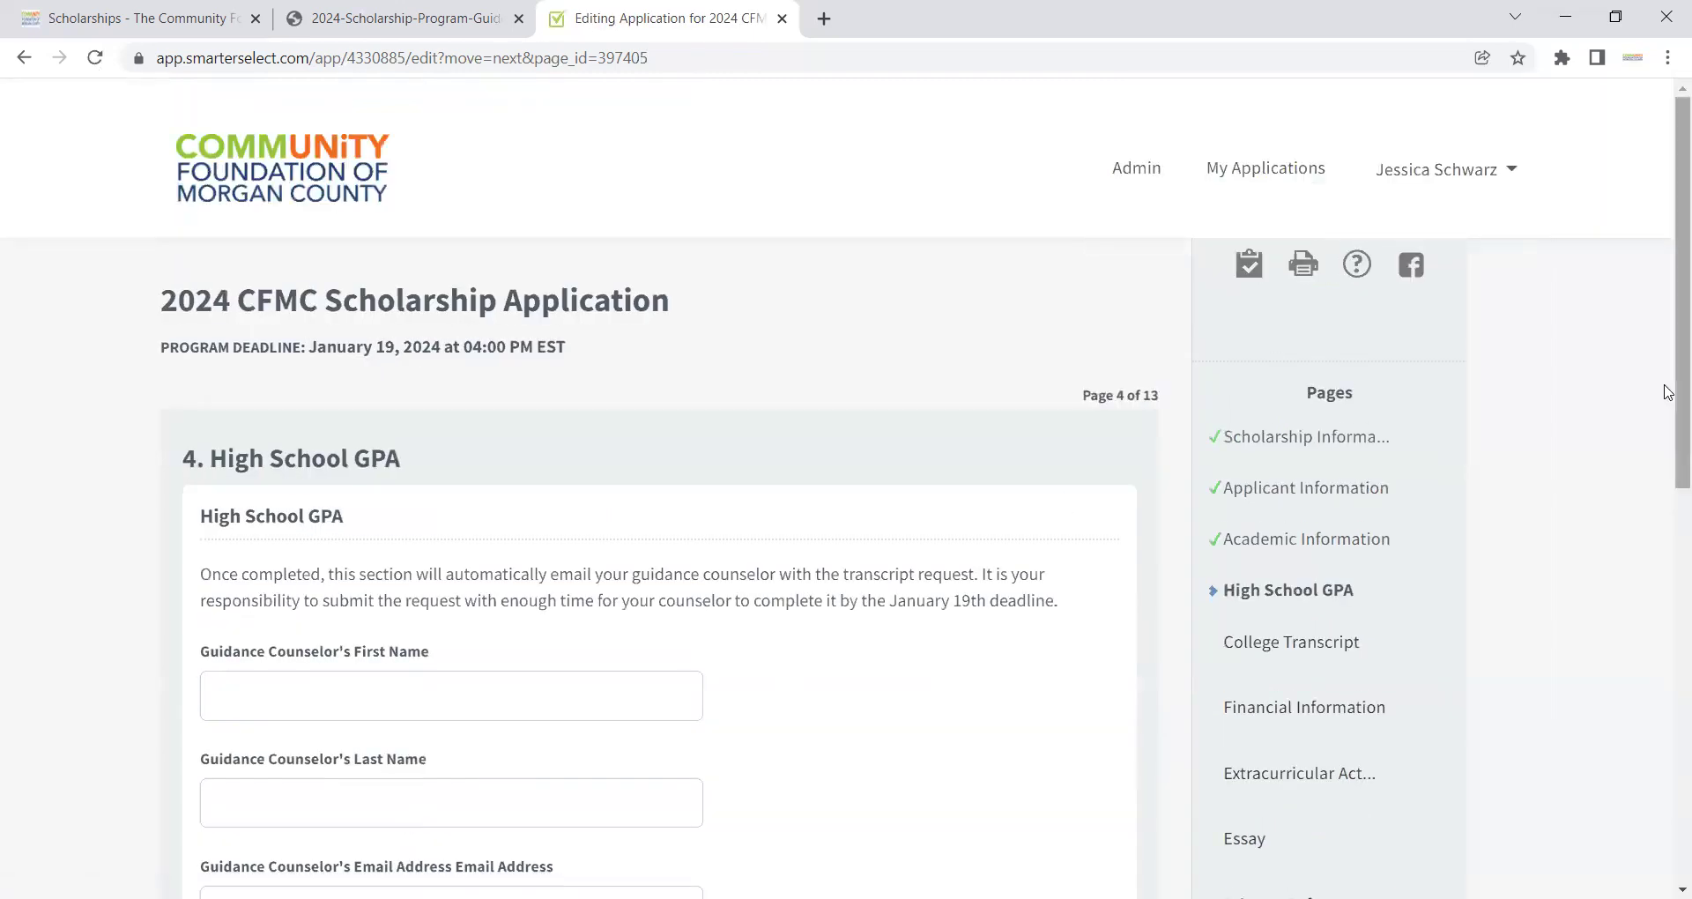
# Step: Enter counselor first name 'First', last name 'Last' and their e-mail, then submit the request
pyautogui.moveTo(1666, 358); pyautogui.dragTo(1669, 490)
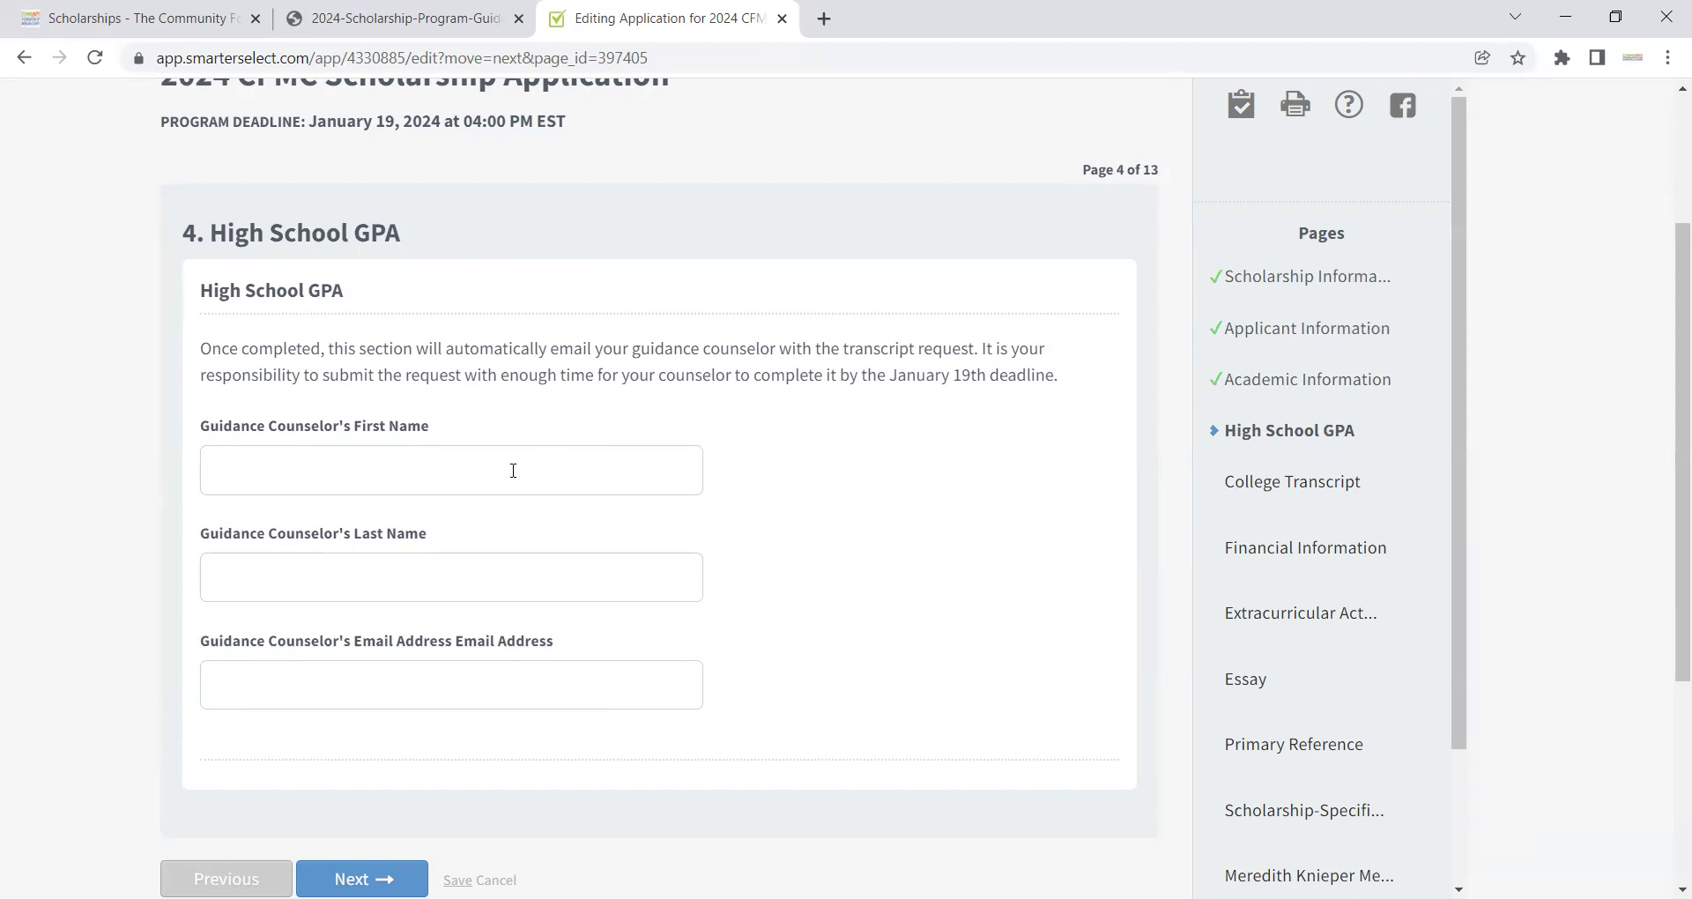
pyautogui.write('First')
pyautogui.press('Tab')
pyautogui.write('Last')
pyautogui.press('Tab')
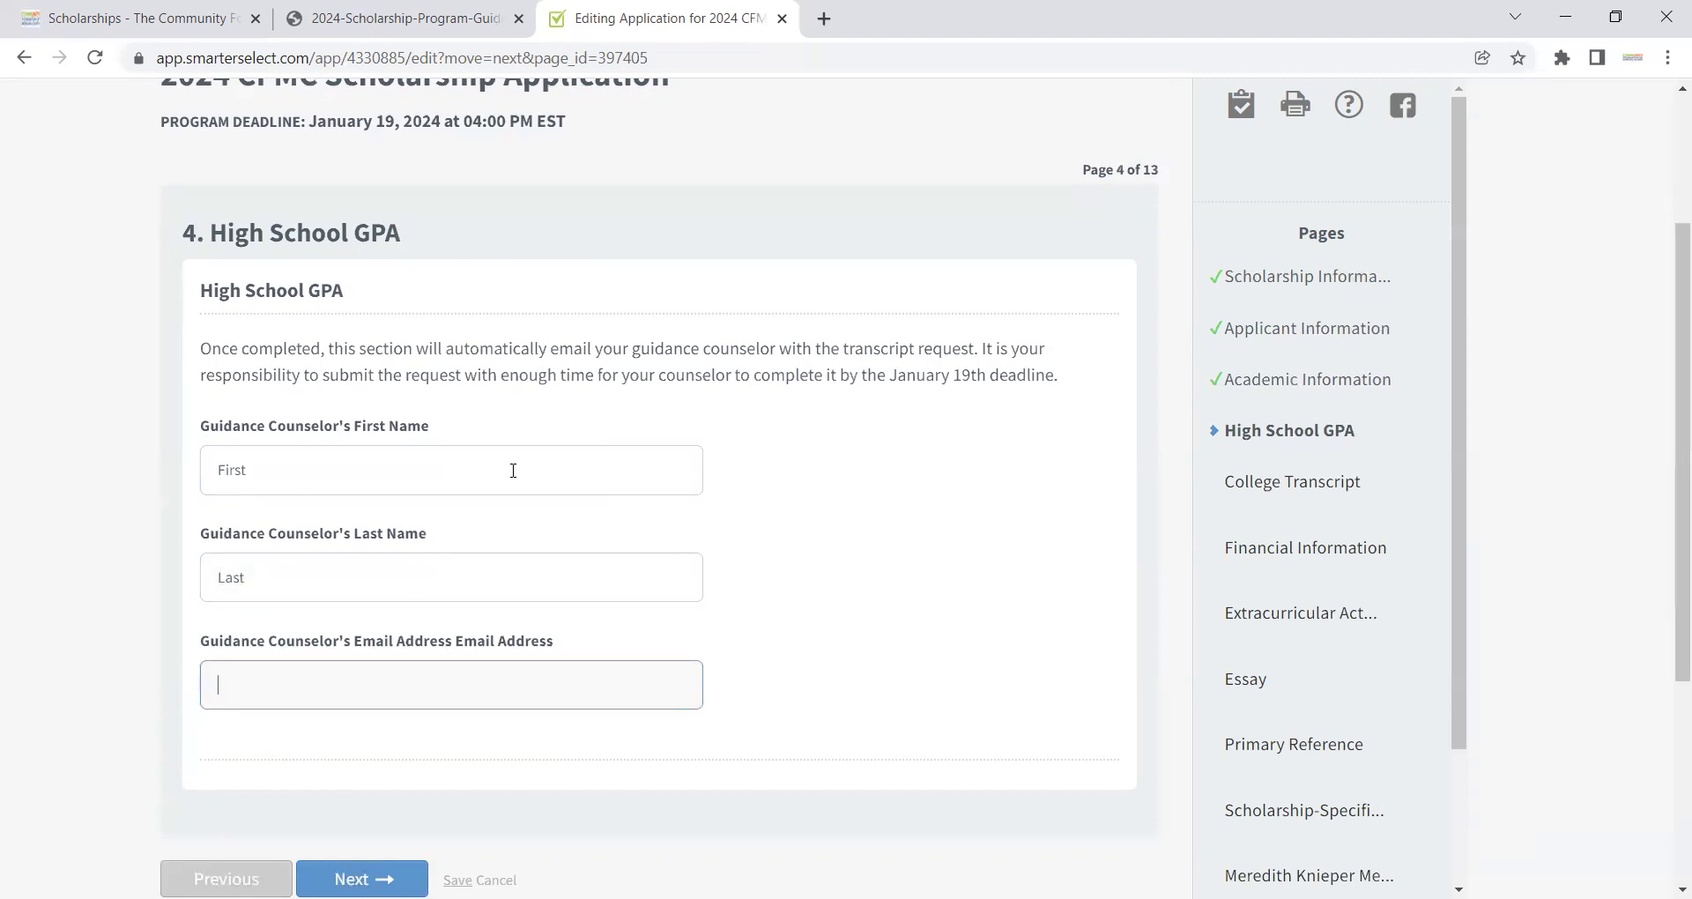
pyautogui.moveTo(1670, 275); pyautogui.dragTo(1669, 331)
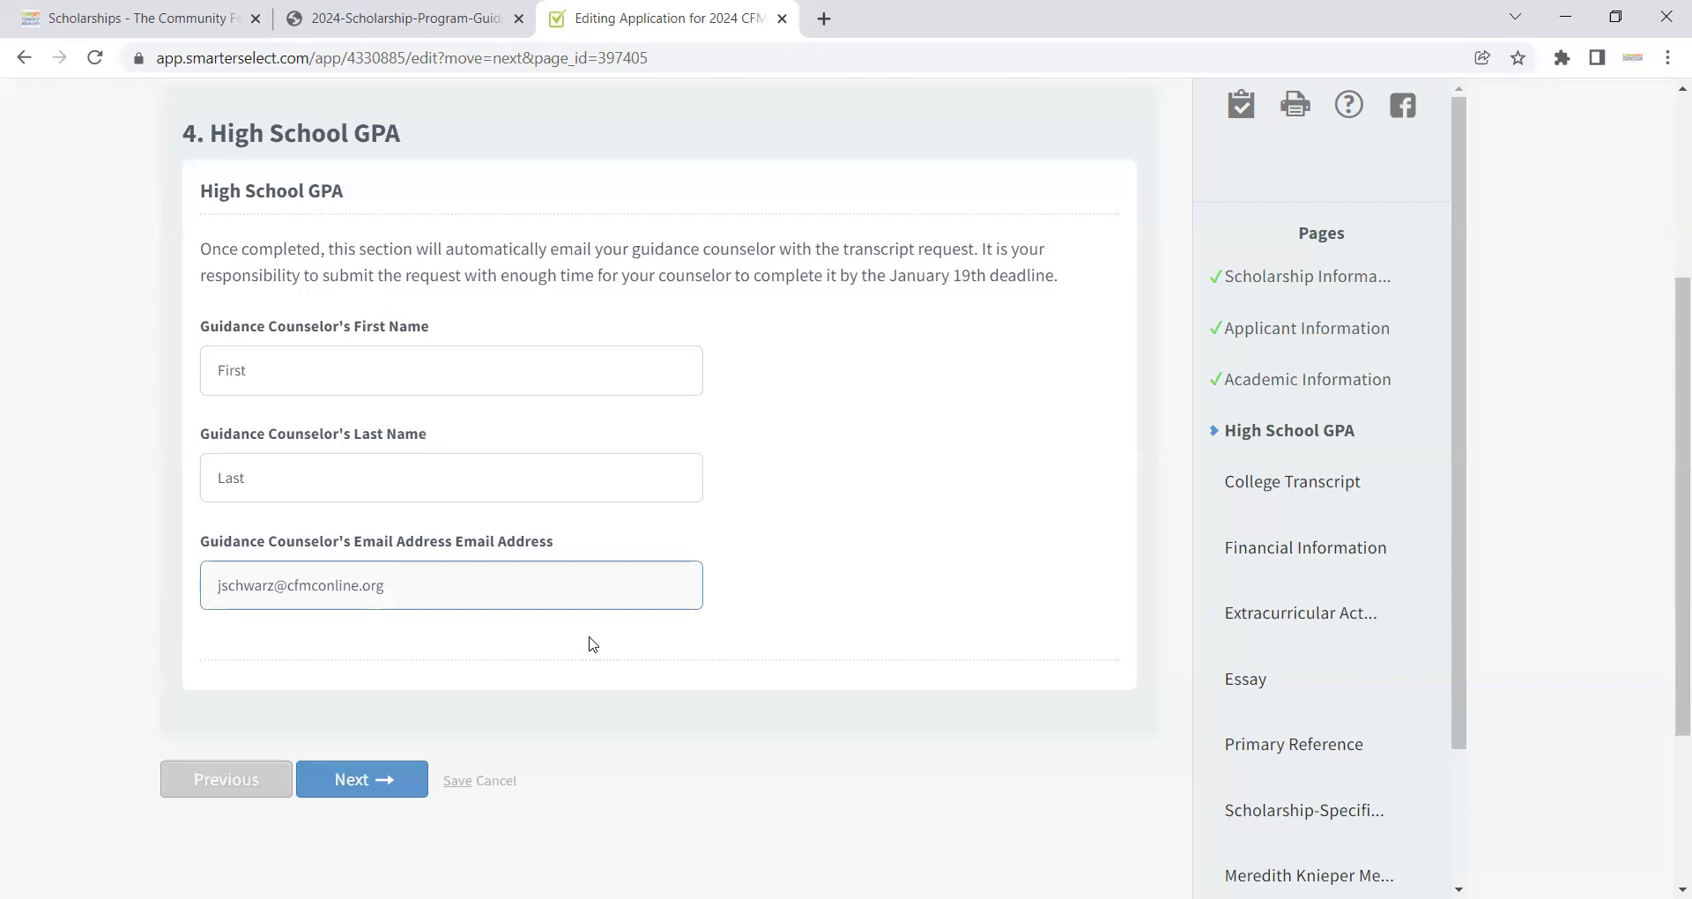
pyautogui.click(370, 775)
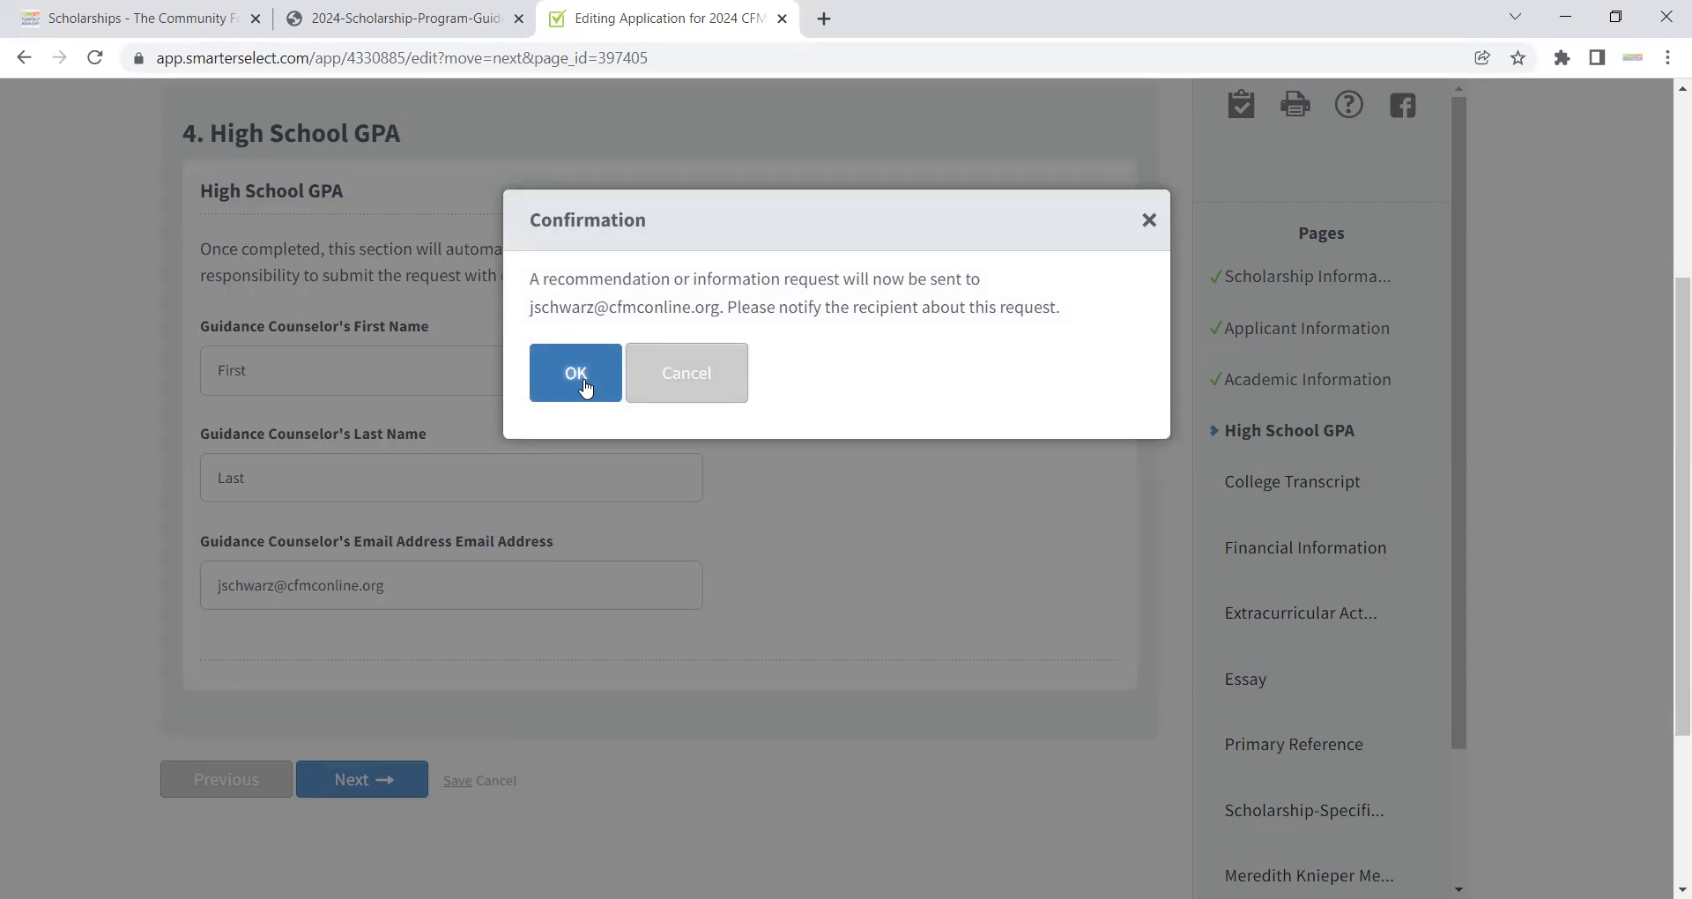
# Step: Confirm the transcript request and skip the College Transcript upload to reach Financial Information
pyautogui.click(577, 375)
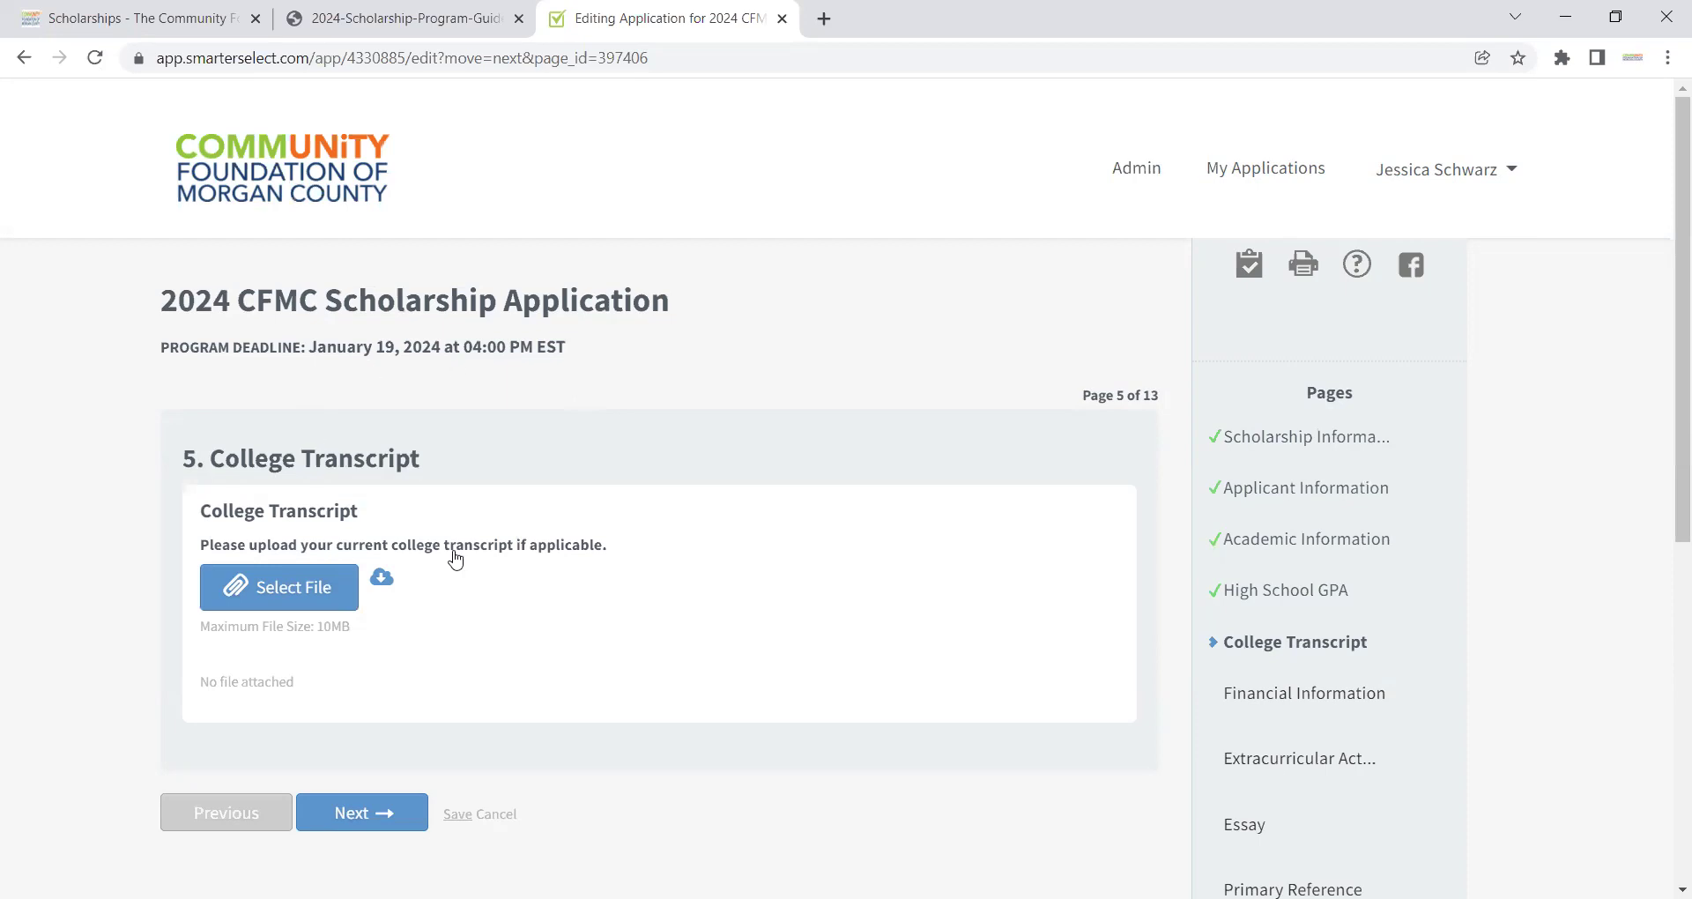
pyautogui.click(381, 809)
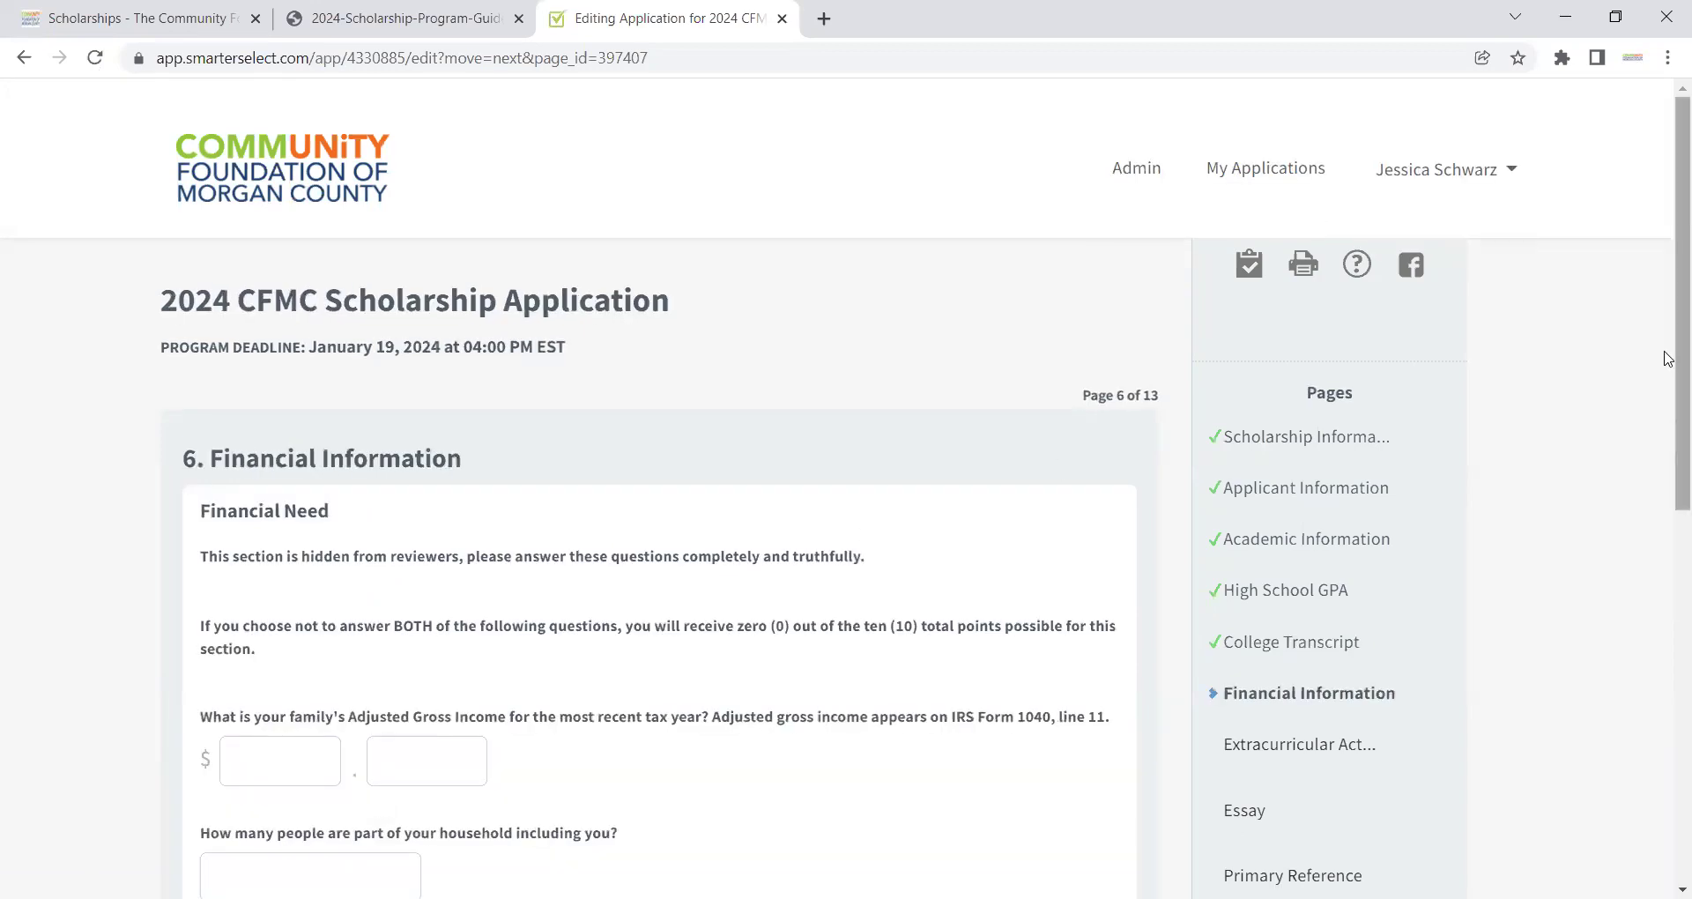
pyautogui.scroll(-1, 1667, 370)
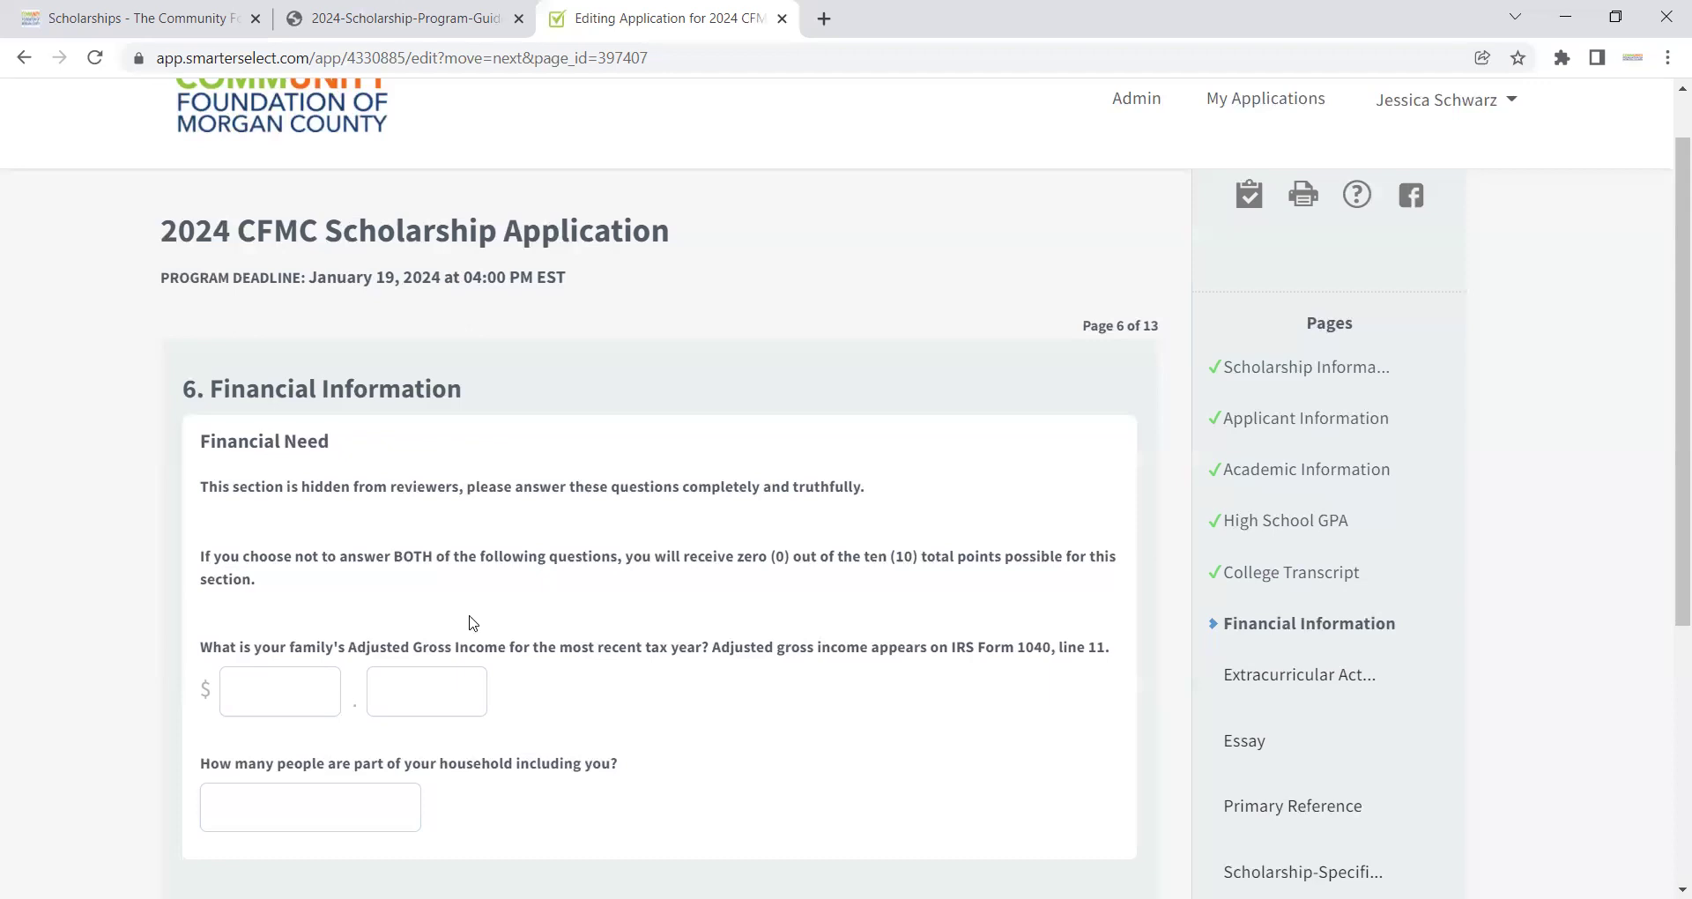
pyautogui.click(287, 682)
# Step: Enter family income $40000.00 and household size 4, then save and continue
pyautogui.write('40000')
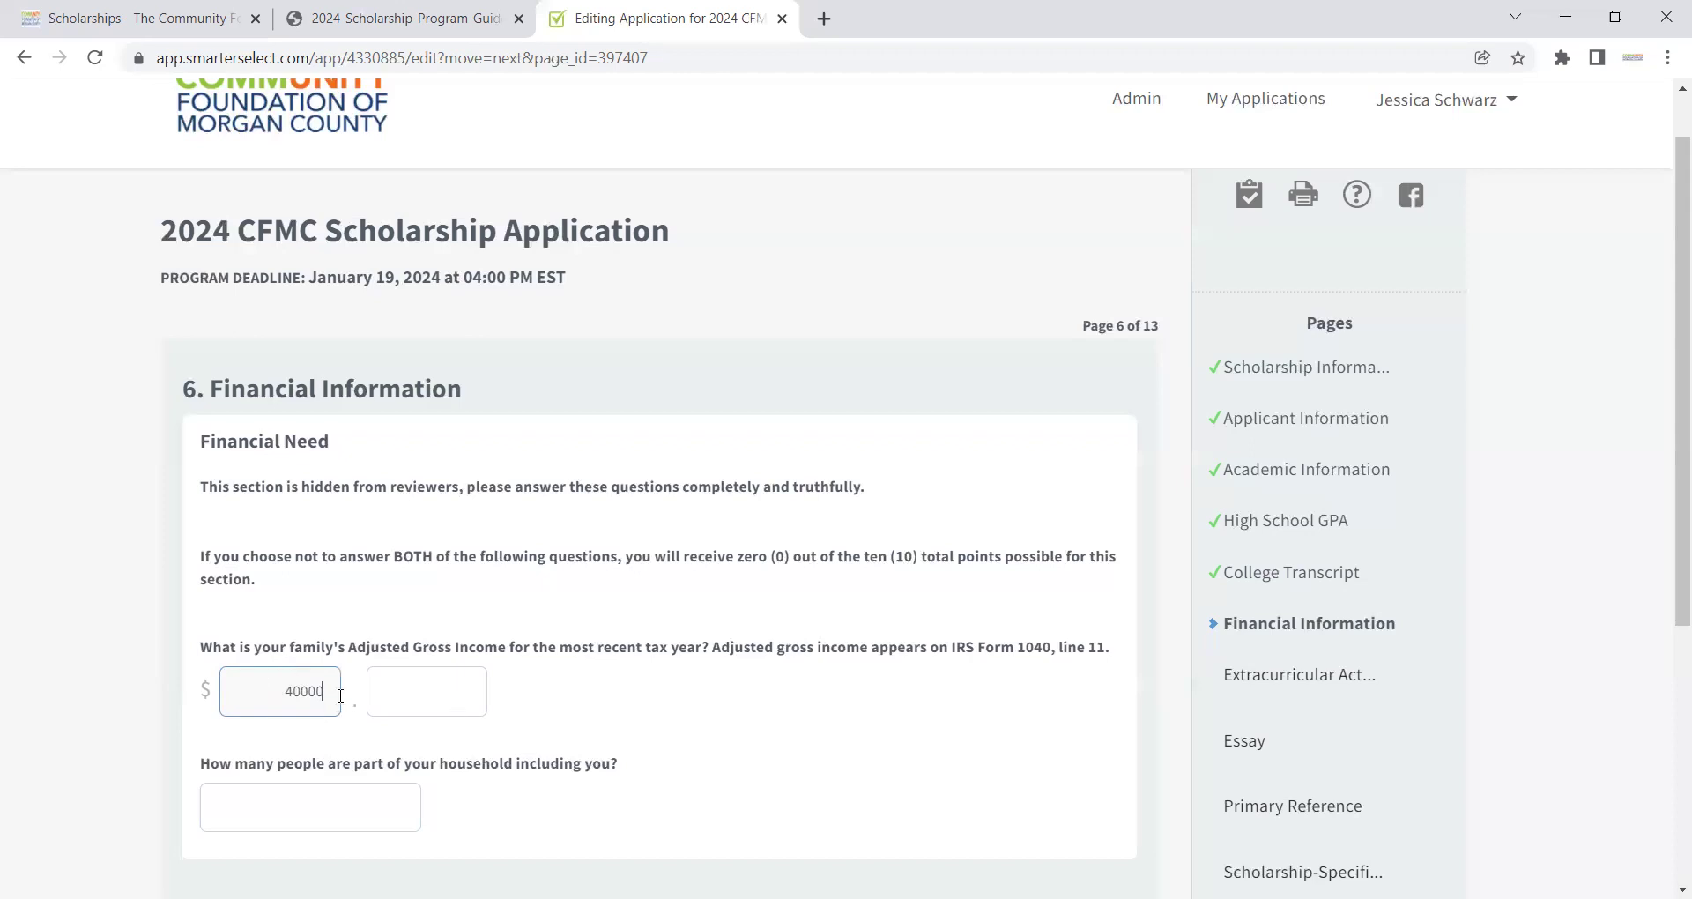
pyautogui.click(428, 696)
pyautogui.write('00')
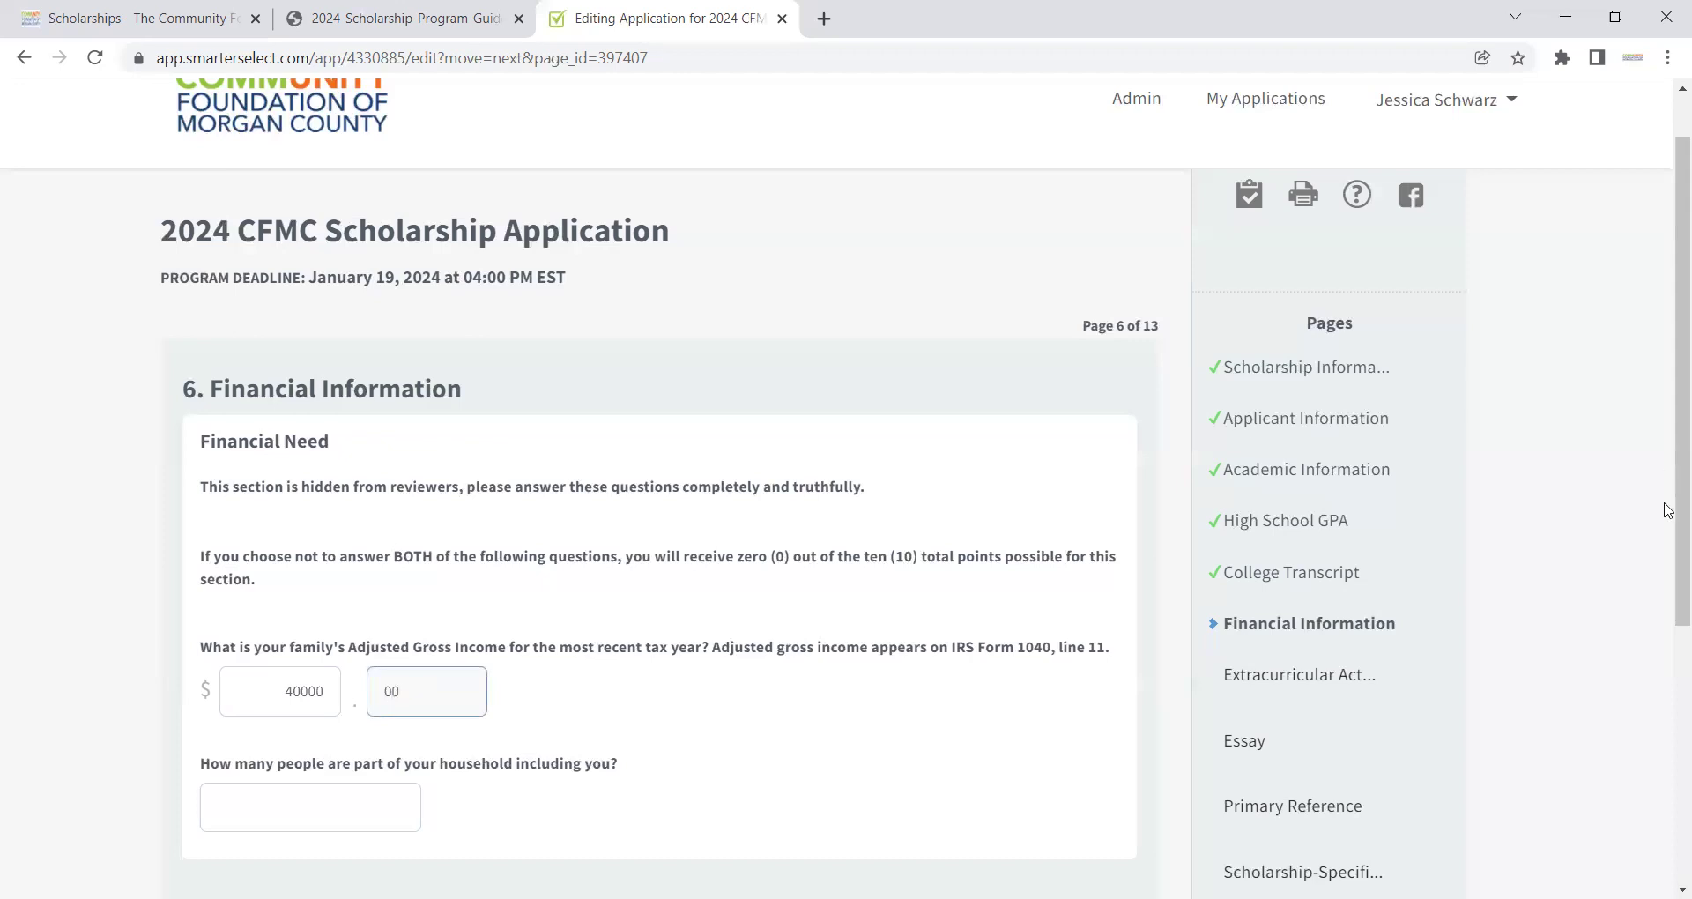
pyautogui.scroll(-1, 1668, 547)
pyautogui.scroll(-2, 1398, 578)
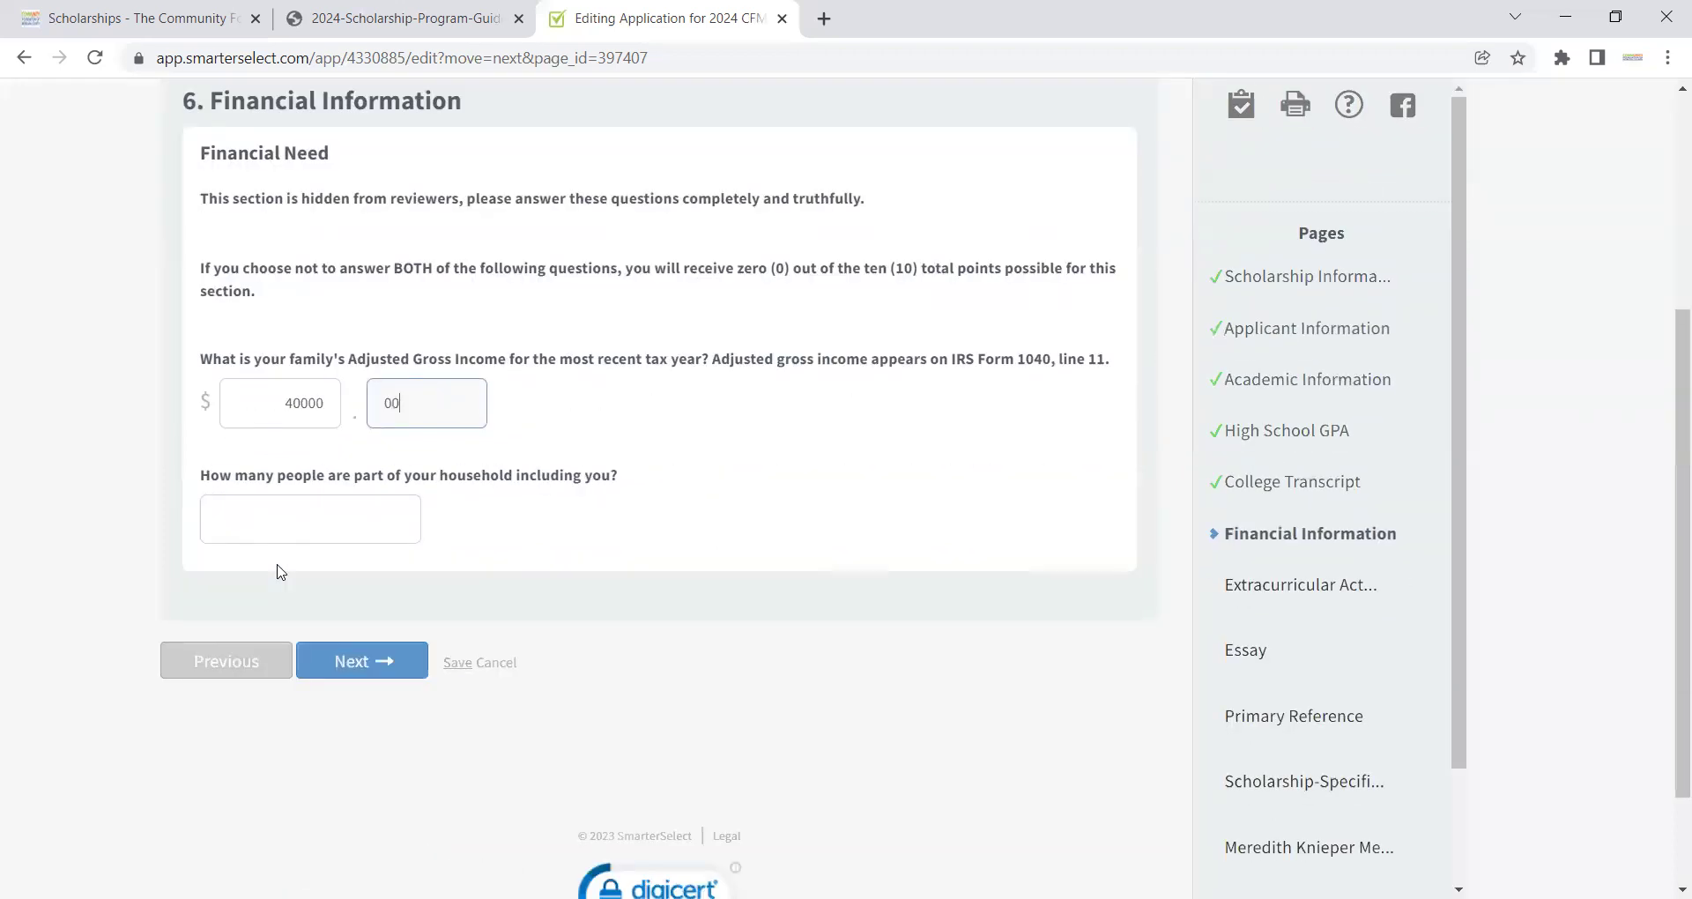
pyautogui.click(307, 529)
pyautogui.write('4')
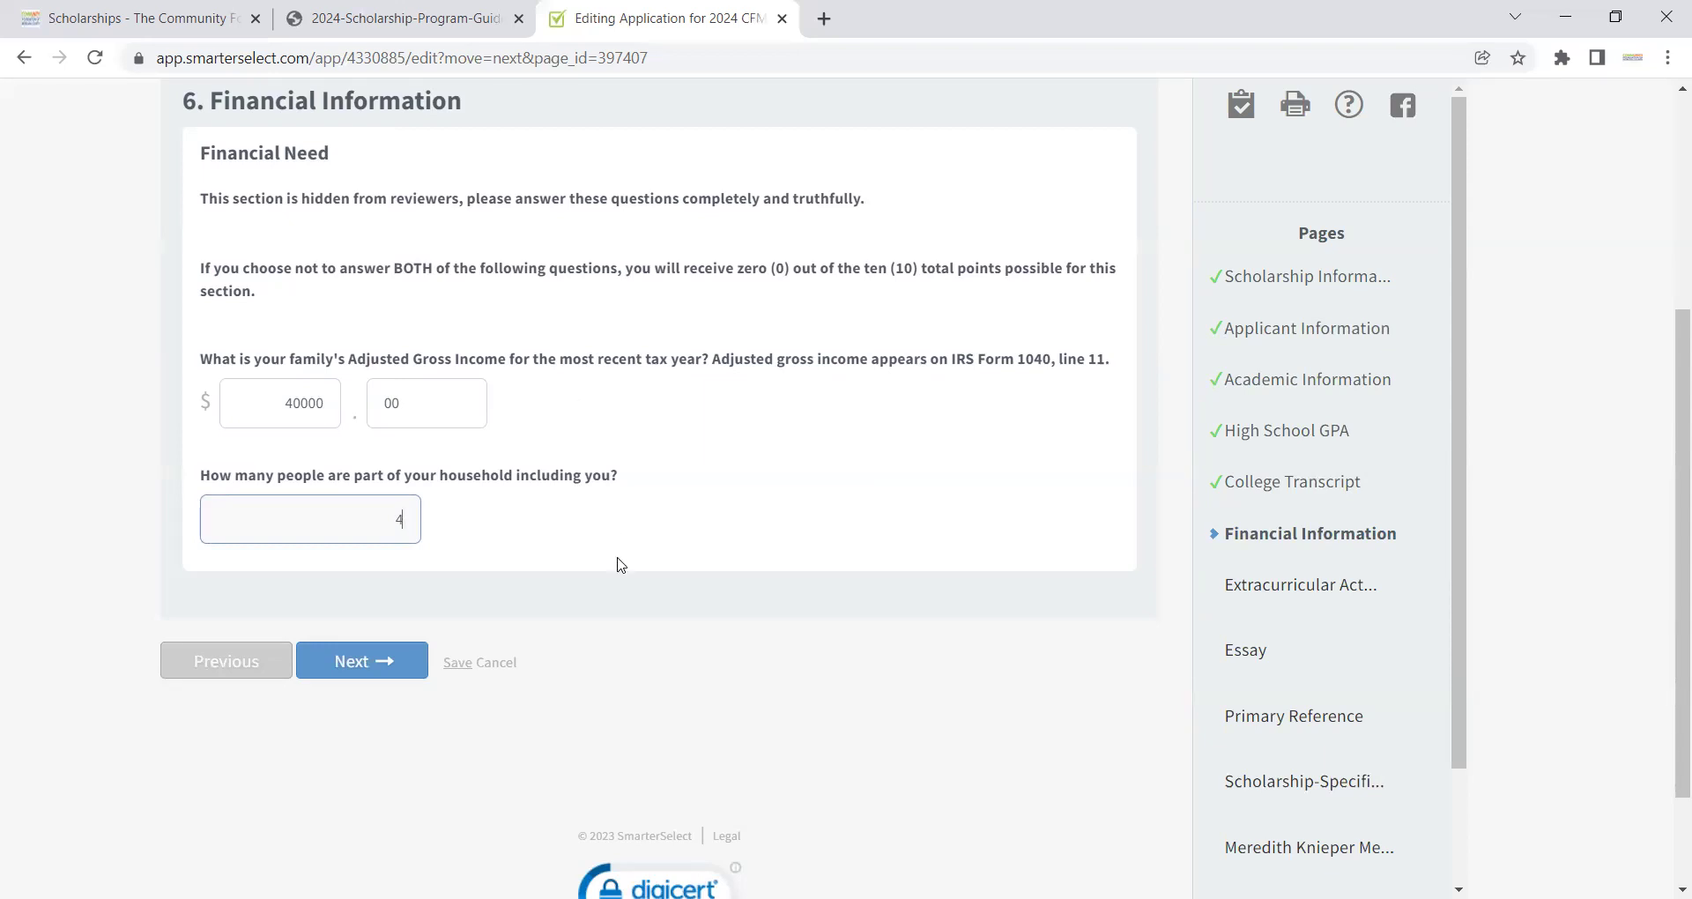
pyautogui.click(385, 667)
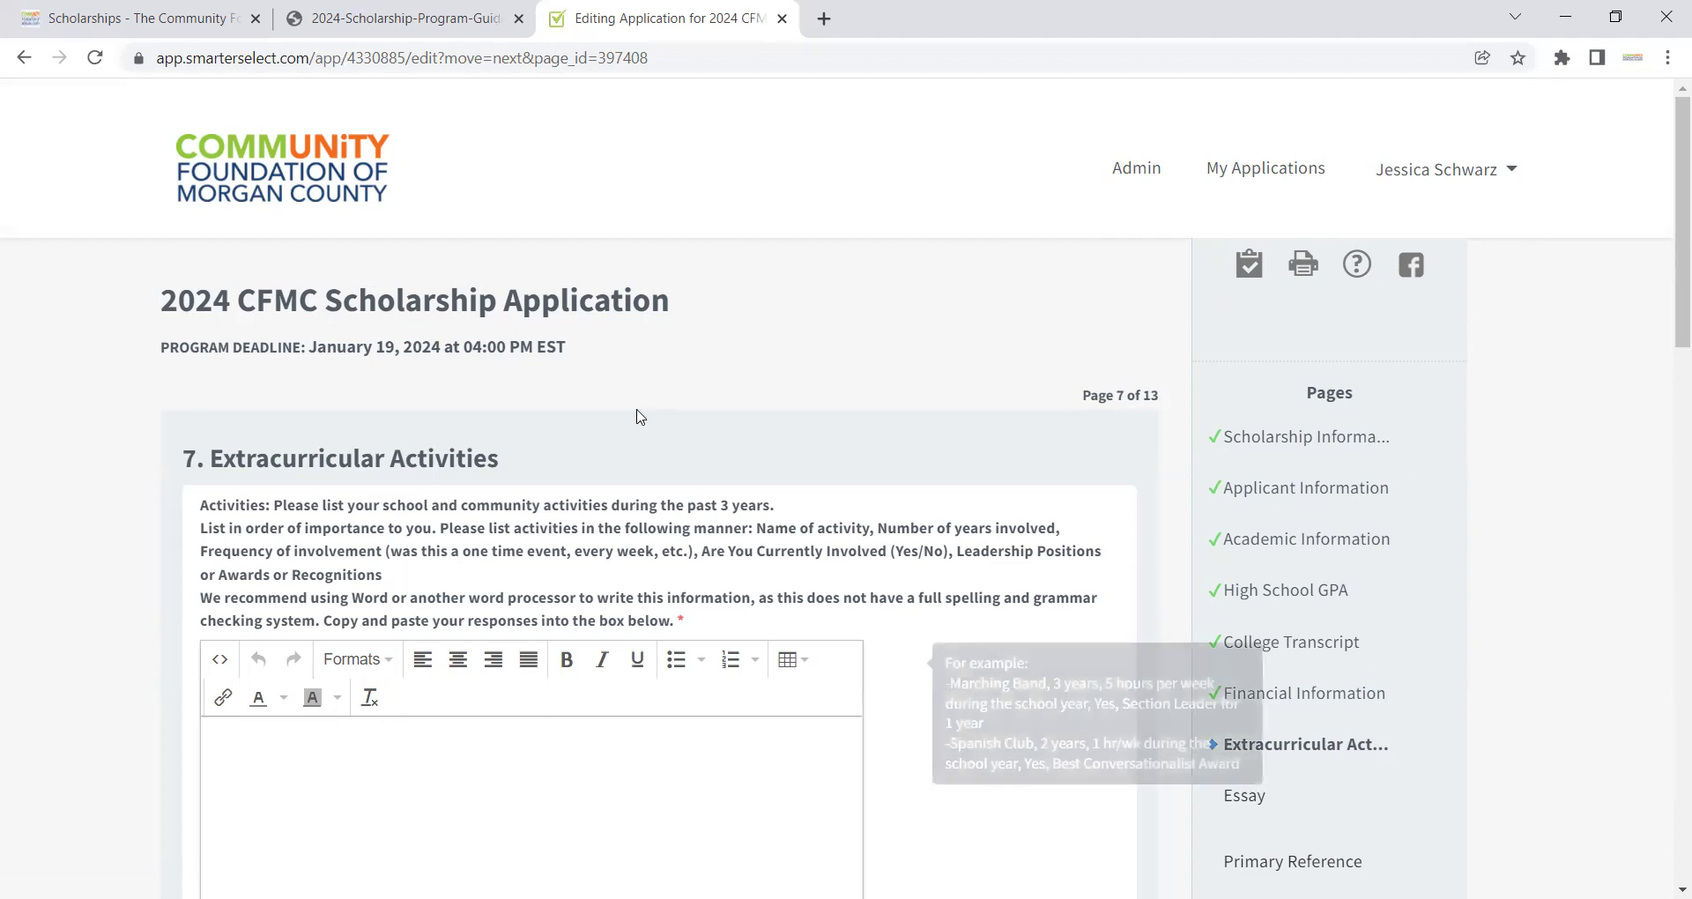
pyautogui.moveTo(1668, 283); pyautogui.dragTo(1667, 315)
pyautogui.scroll(-2, 1667, 295)
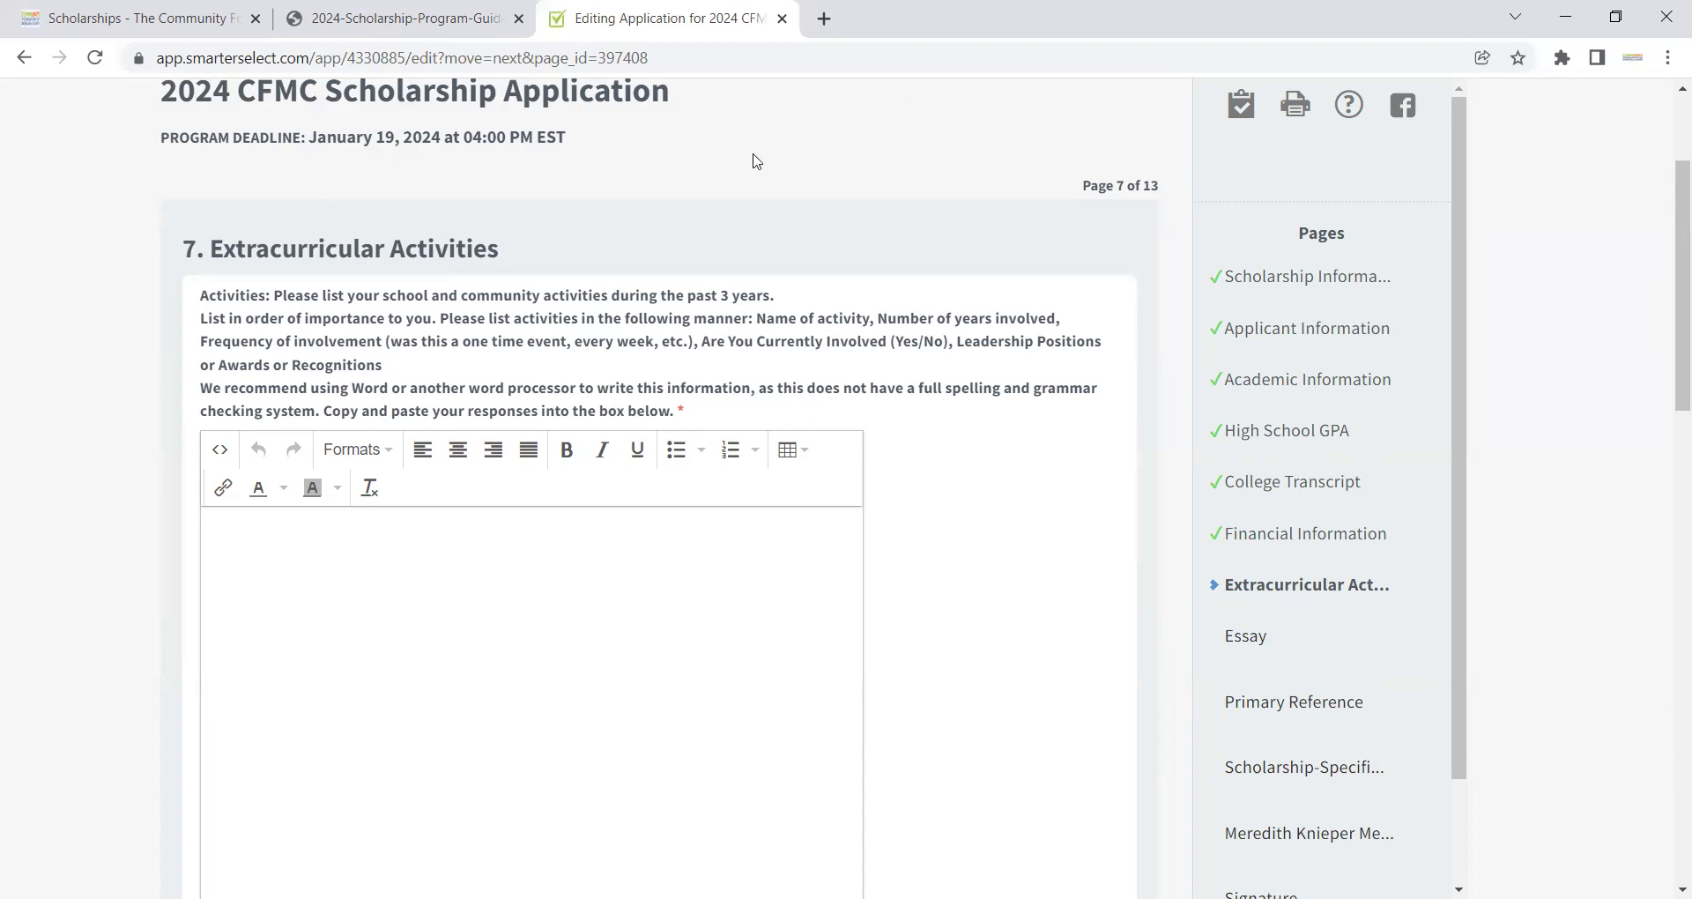
pyautogui.moveTo(691, 436)
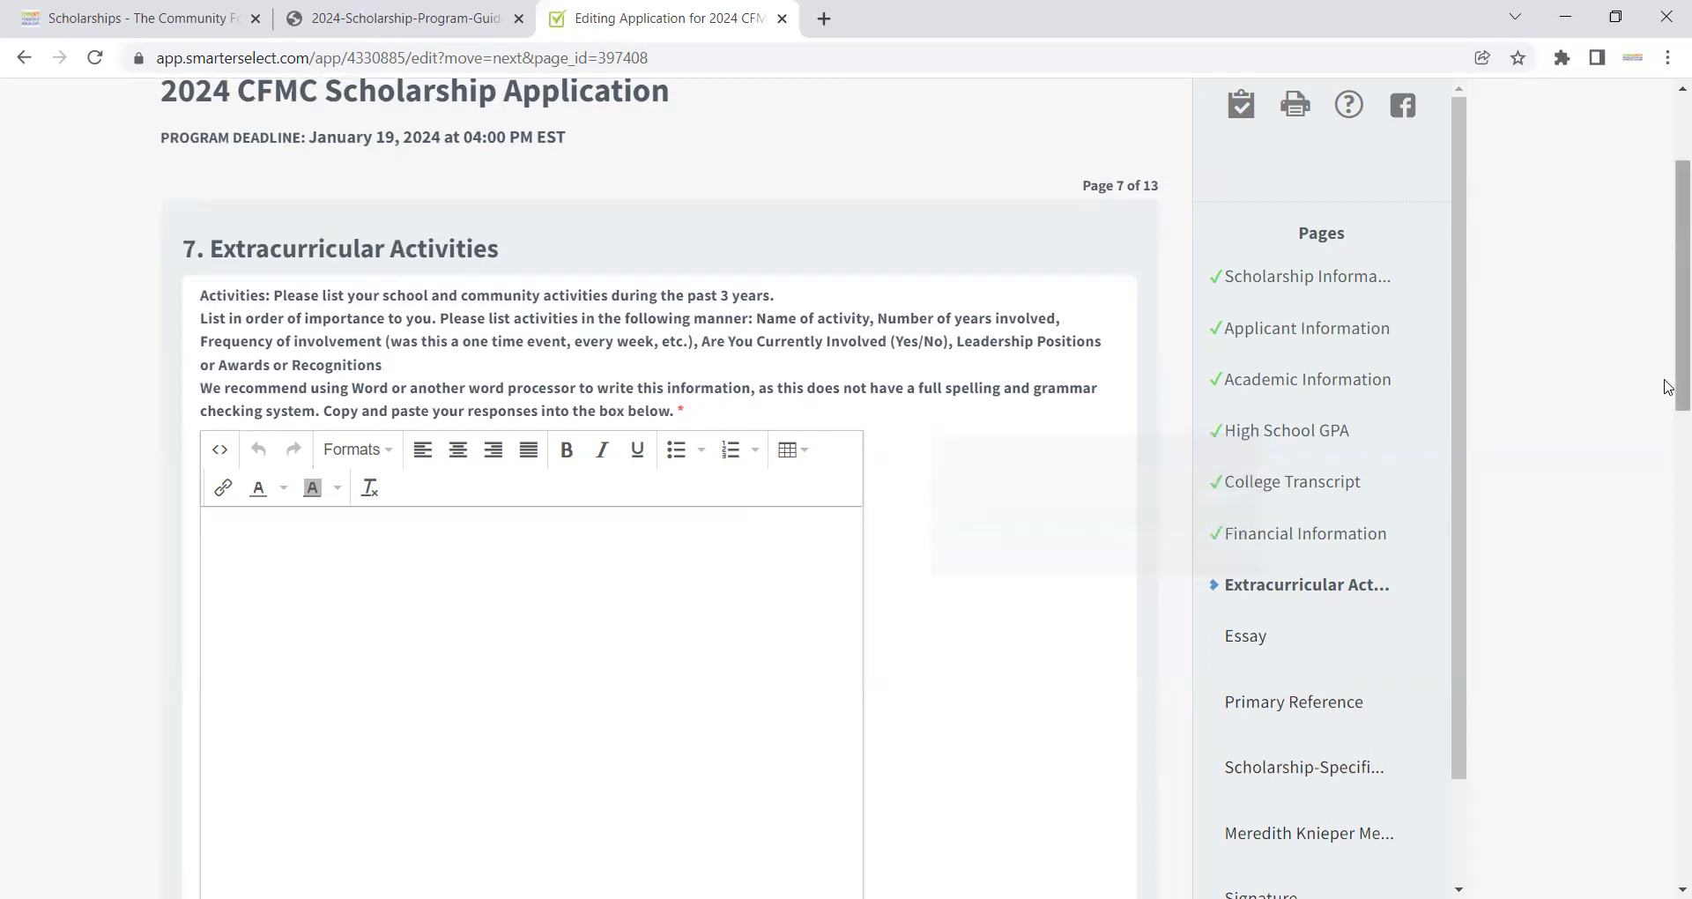
# Step: Answer 'Not Applicable.' in the first box and paste the same answer into Activities
pyautogui.scroll(-3, 1671, 441)
pyautogui.moveTo(1668, 497); pyautogui.dragTo(1668, 622)
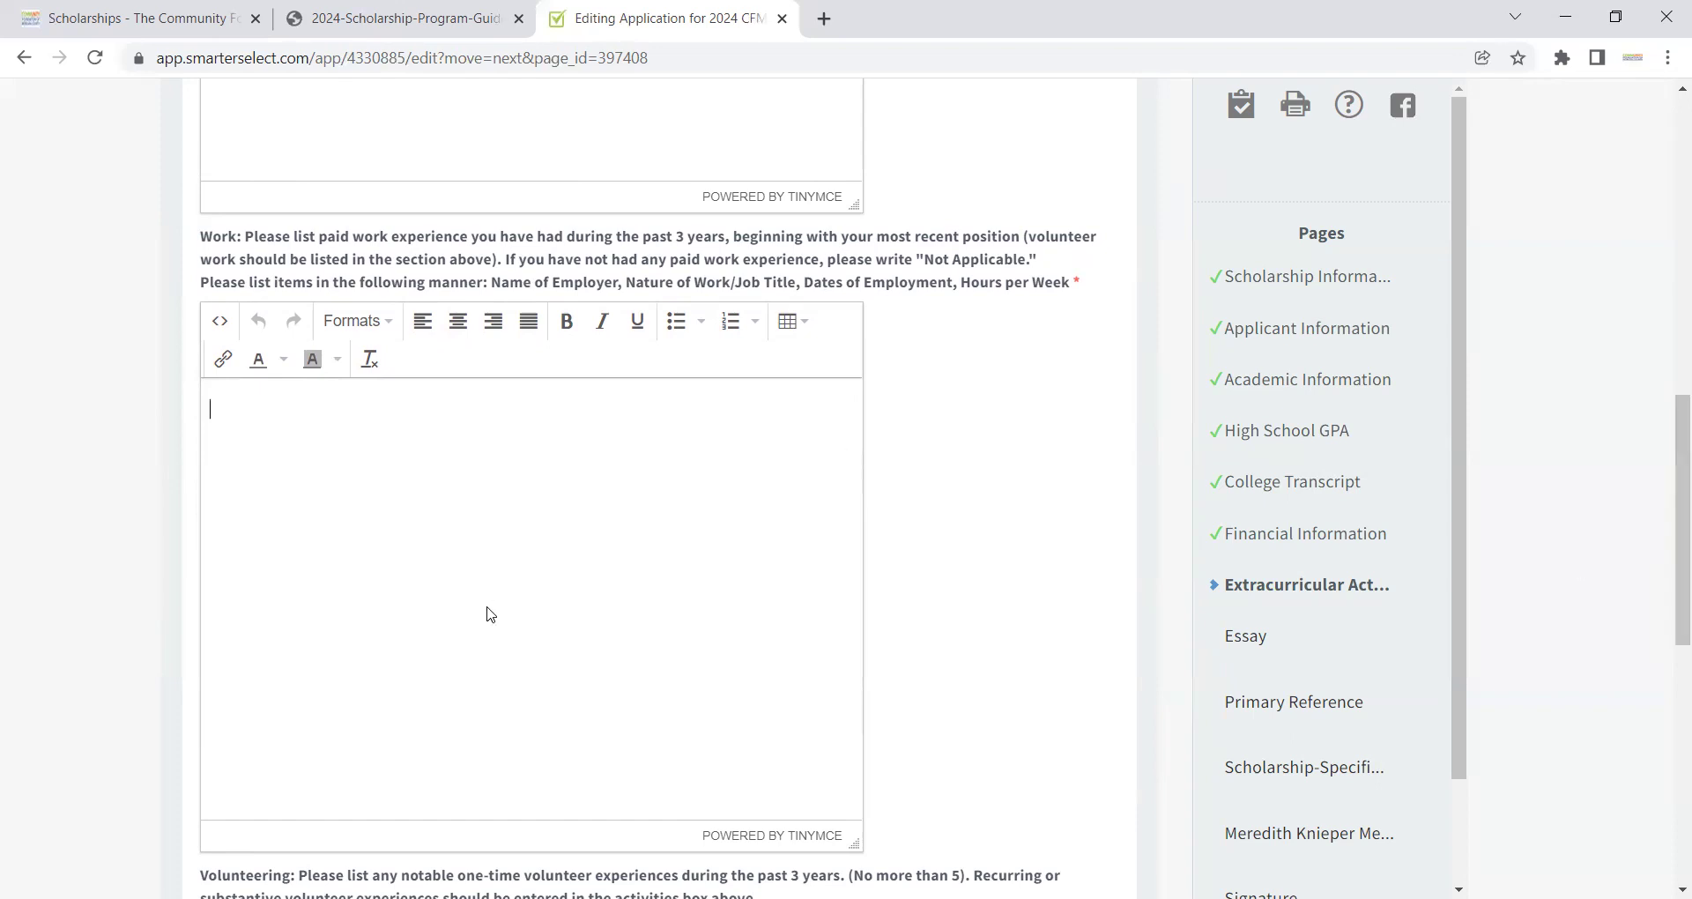
pyautogui.write('Not Applicable.')
pyautogui.moveTo(327, 410); pyautogui.dragTo(157, 417)
pyautogui.hotkey('ctrl', 'c')
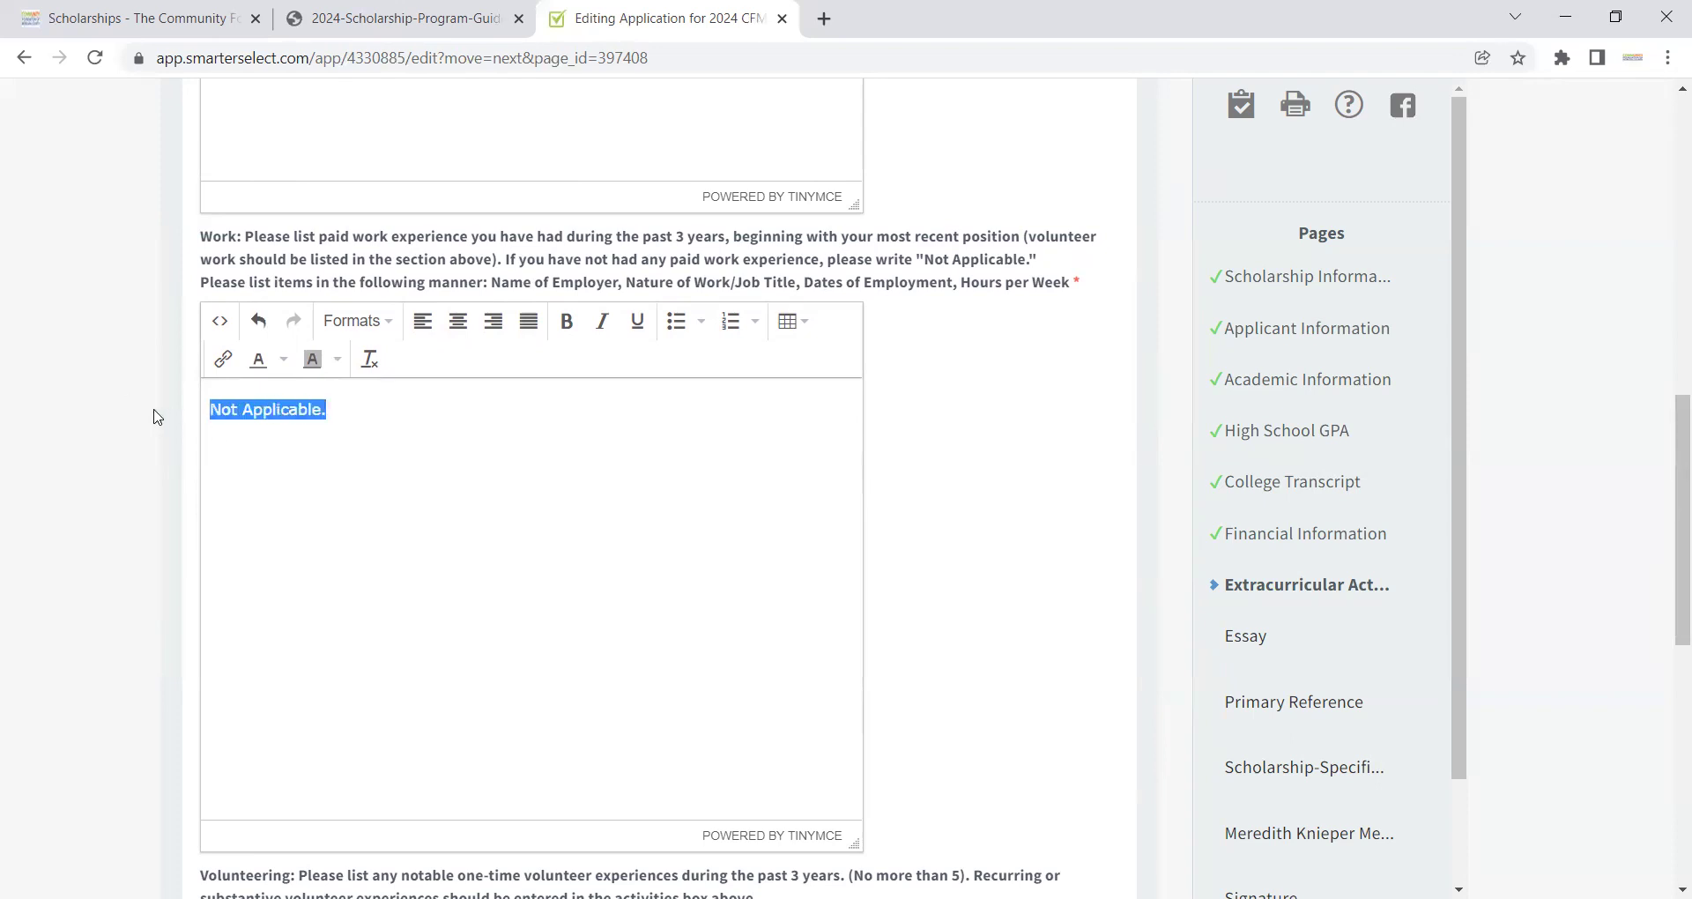
pyautogui.moveTo(1667, 476); pyautogui.dragTo(1668, 281)
pyautogui.click(650, 534)
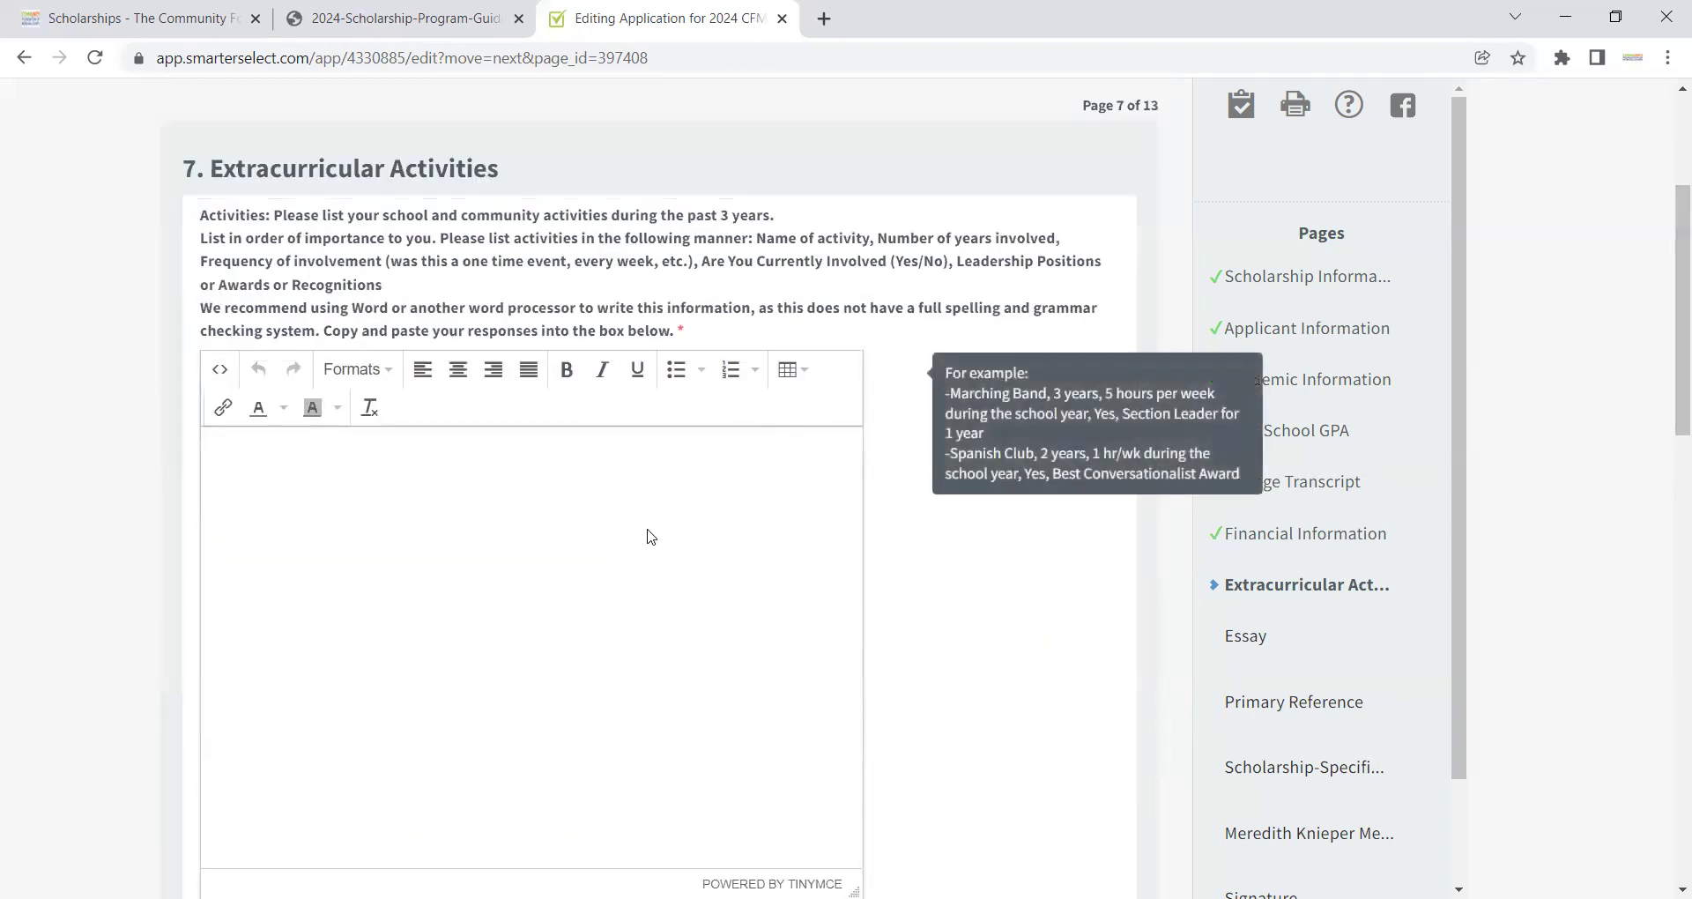
pyautogui.hotkey('ctrl', 'v')
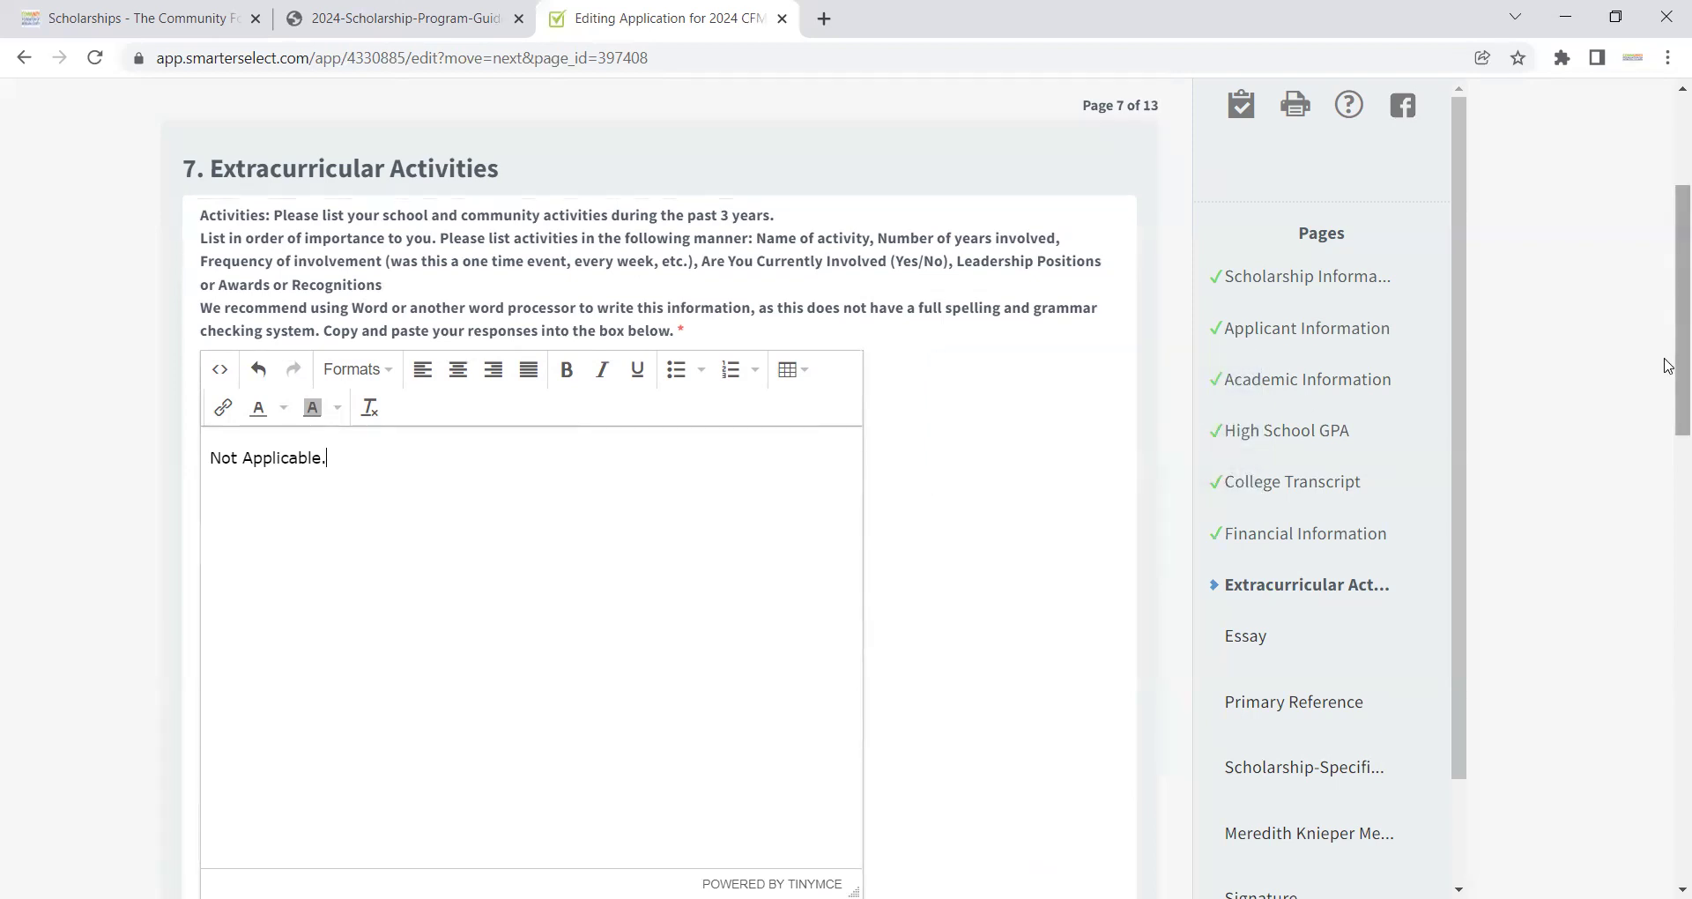
# Step: Enter 'Info.' as the Volunteering answer and save the page to continue to the Essay
pyautogui.moveTo(1669, 370); pyautogui.dragTo(1651, 714)
pyautogui.click(527, 629)
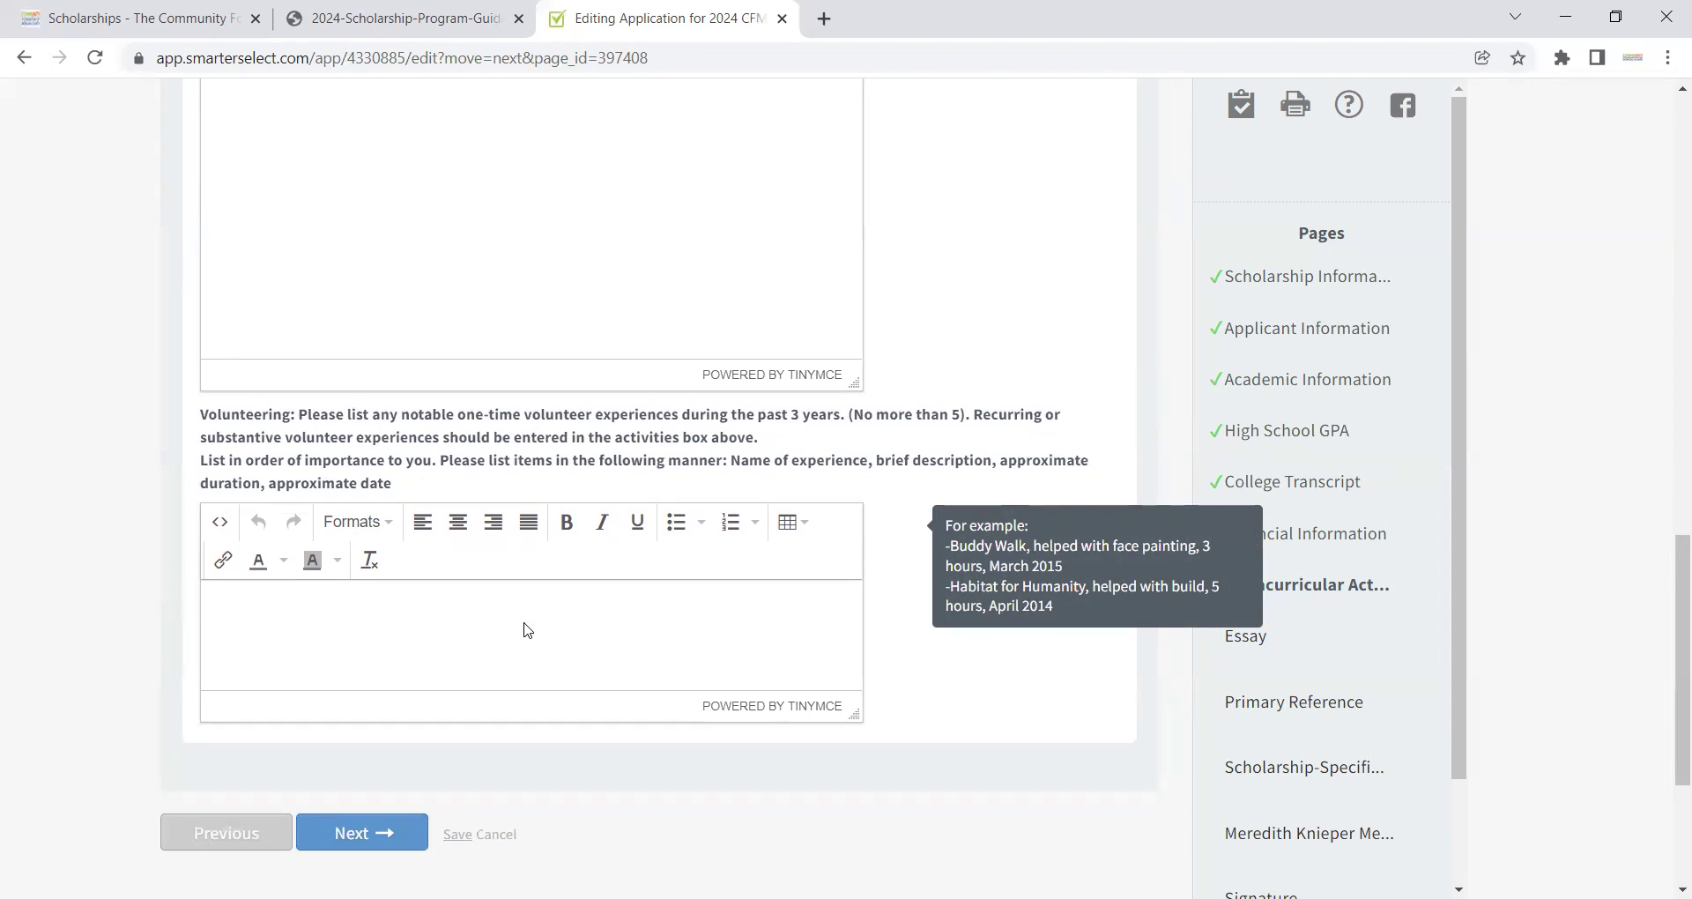
pyautogui.write('Info.')
pyautogui.click(388, 833)
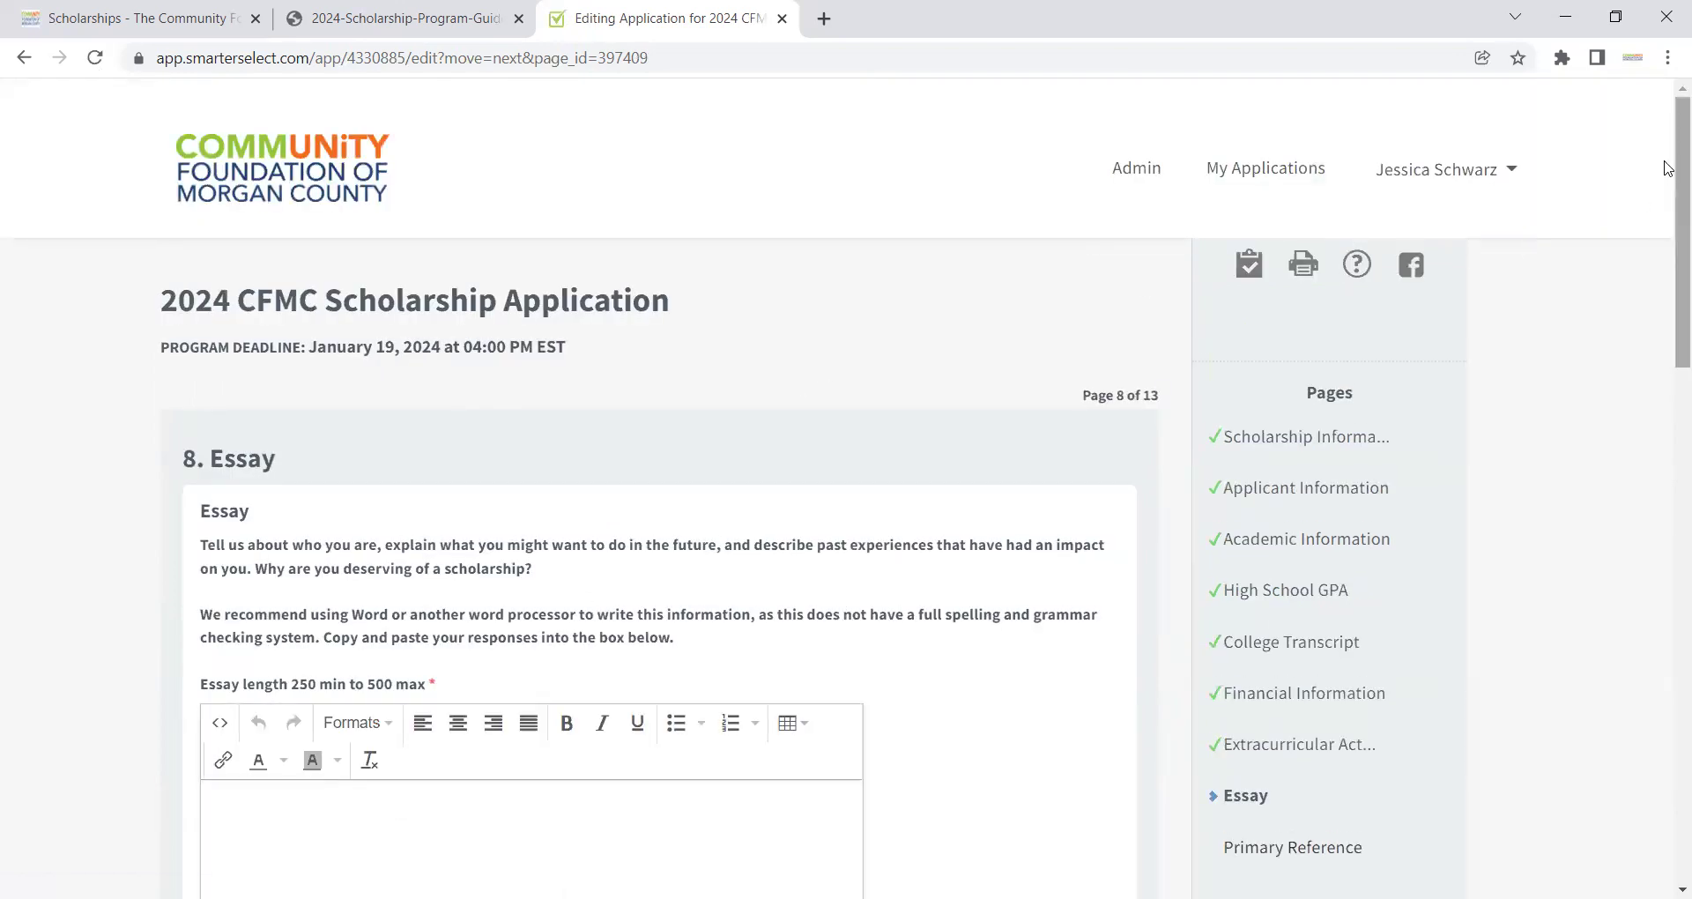
# Step: Scroll down the Essay page to the empty essay editor
pyautogui.moveTo(1668, 172); pyautogui.dragTo(1668, 258)
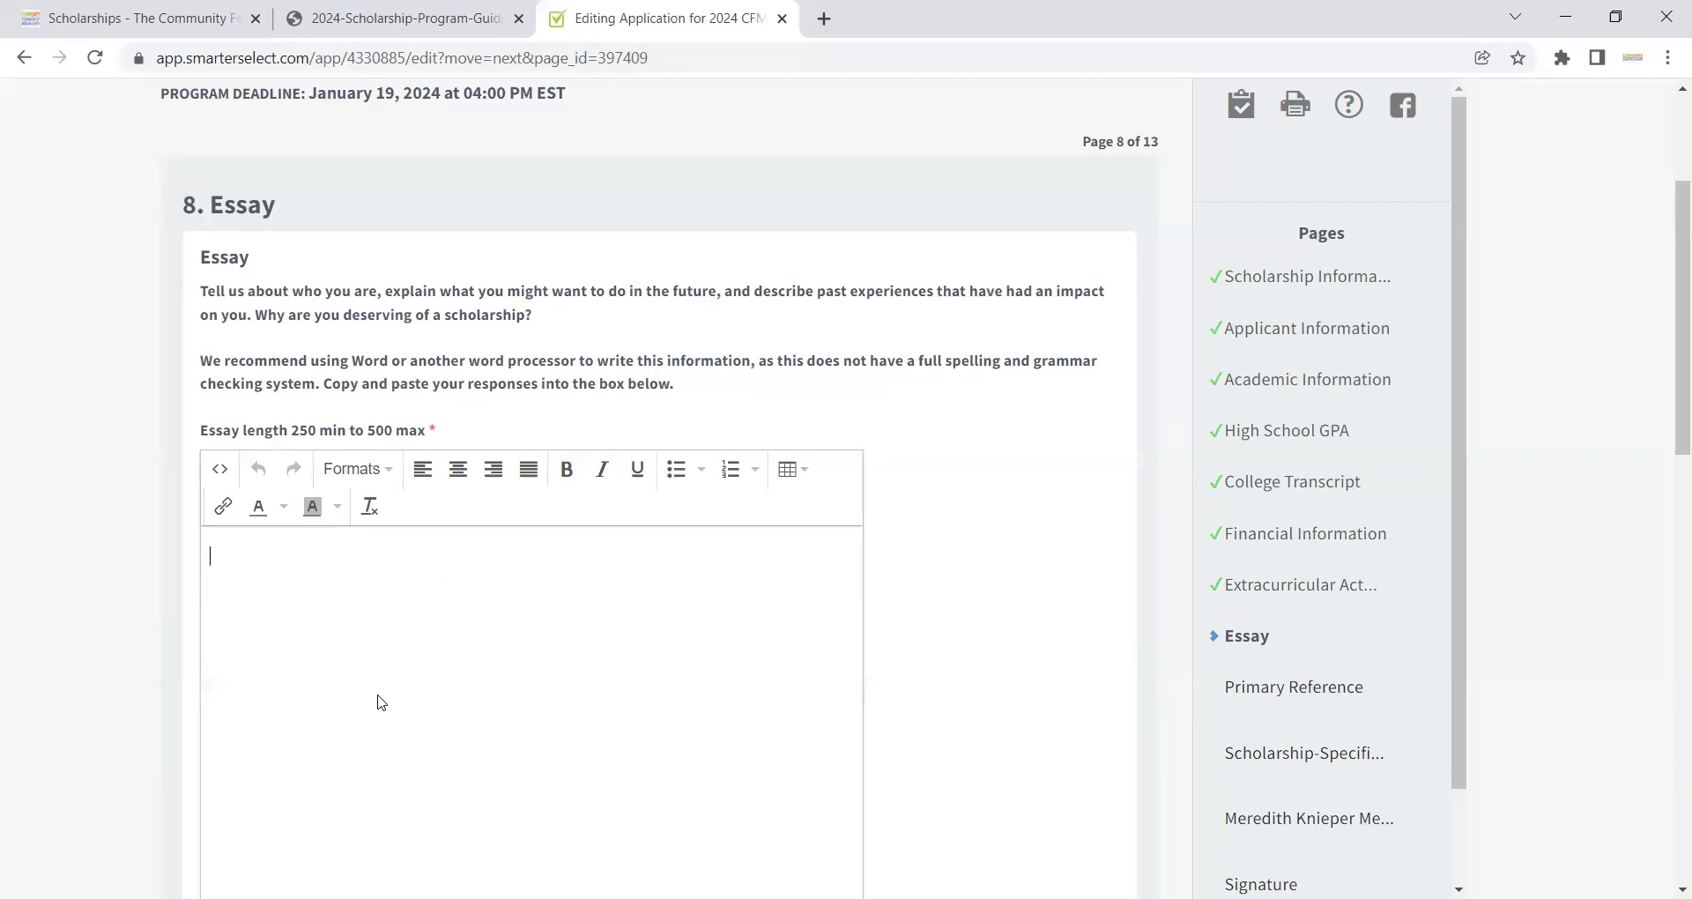
# Step: Type 'Info' as the essay and leave for the Primary Reference page despite the word-count warning
pyautogui.write('Info.')
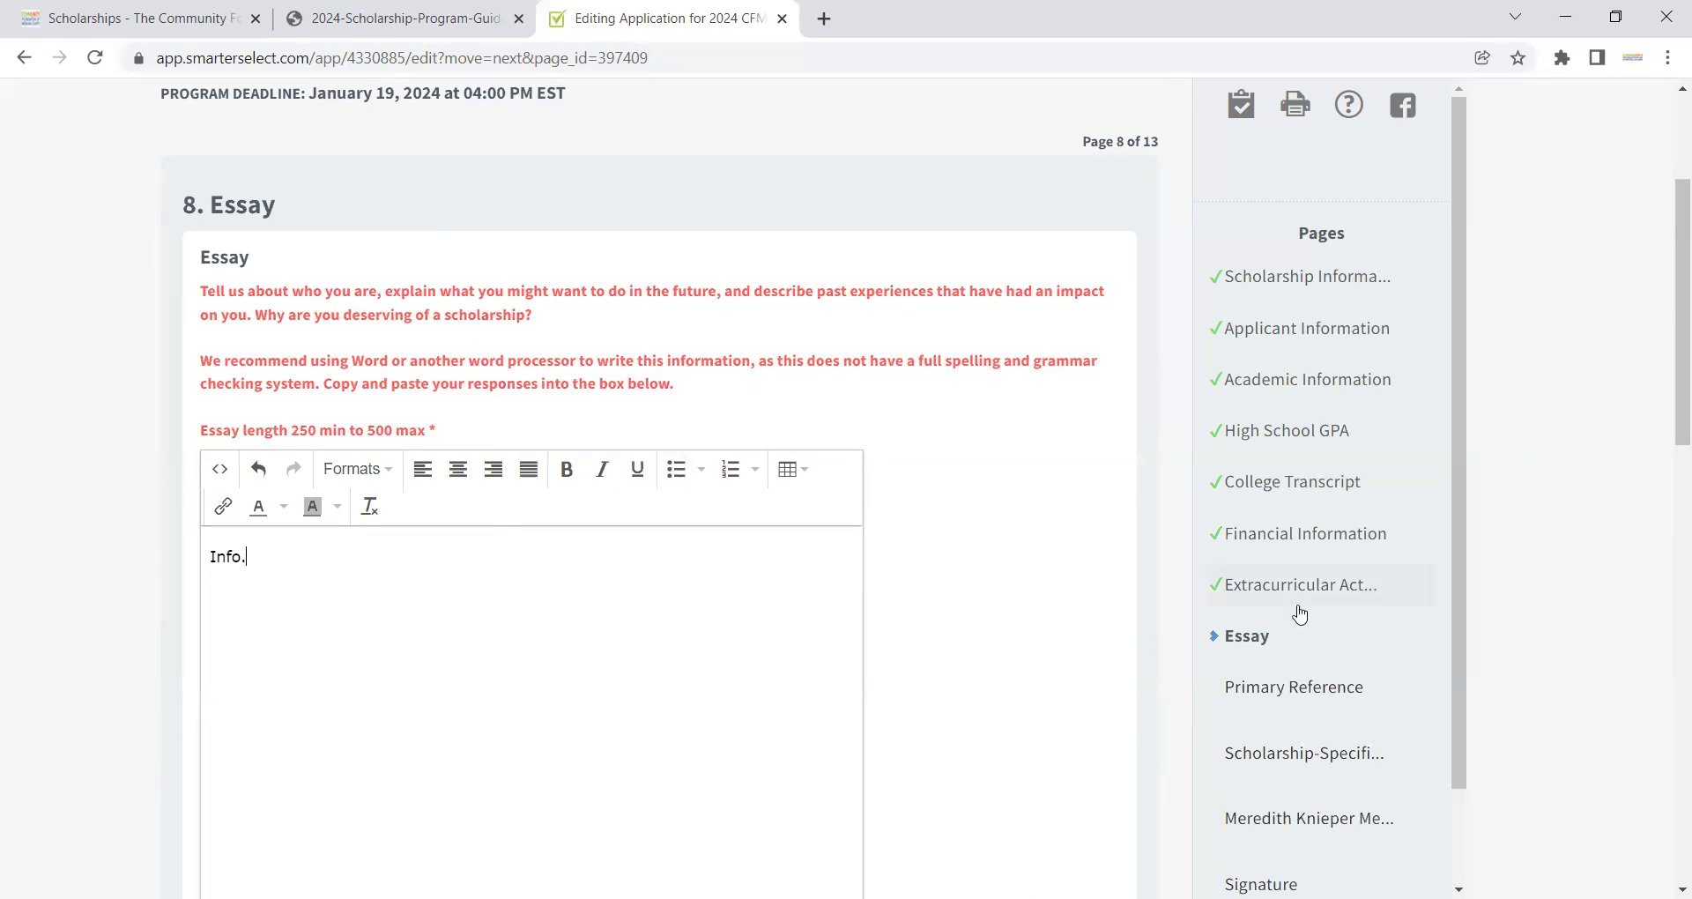
pyautogui.moveTo(1672, 345); pyautogui.dragTo(1667, 701)
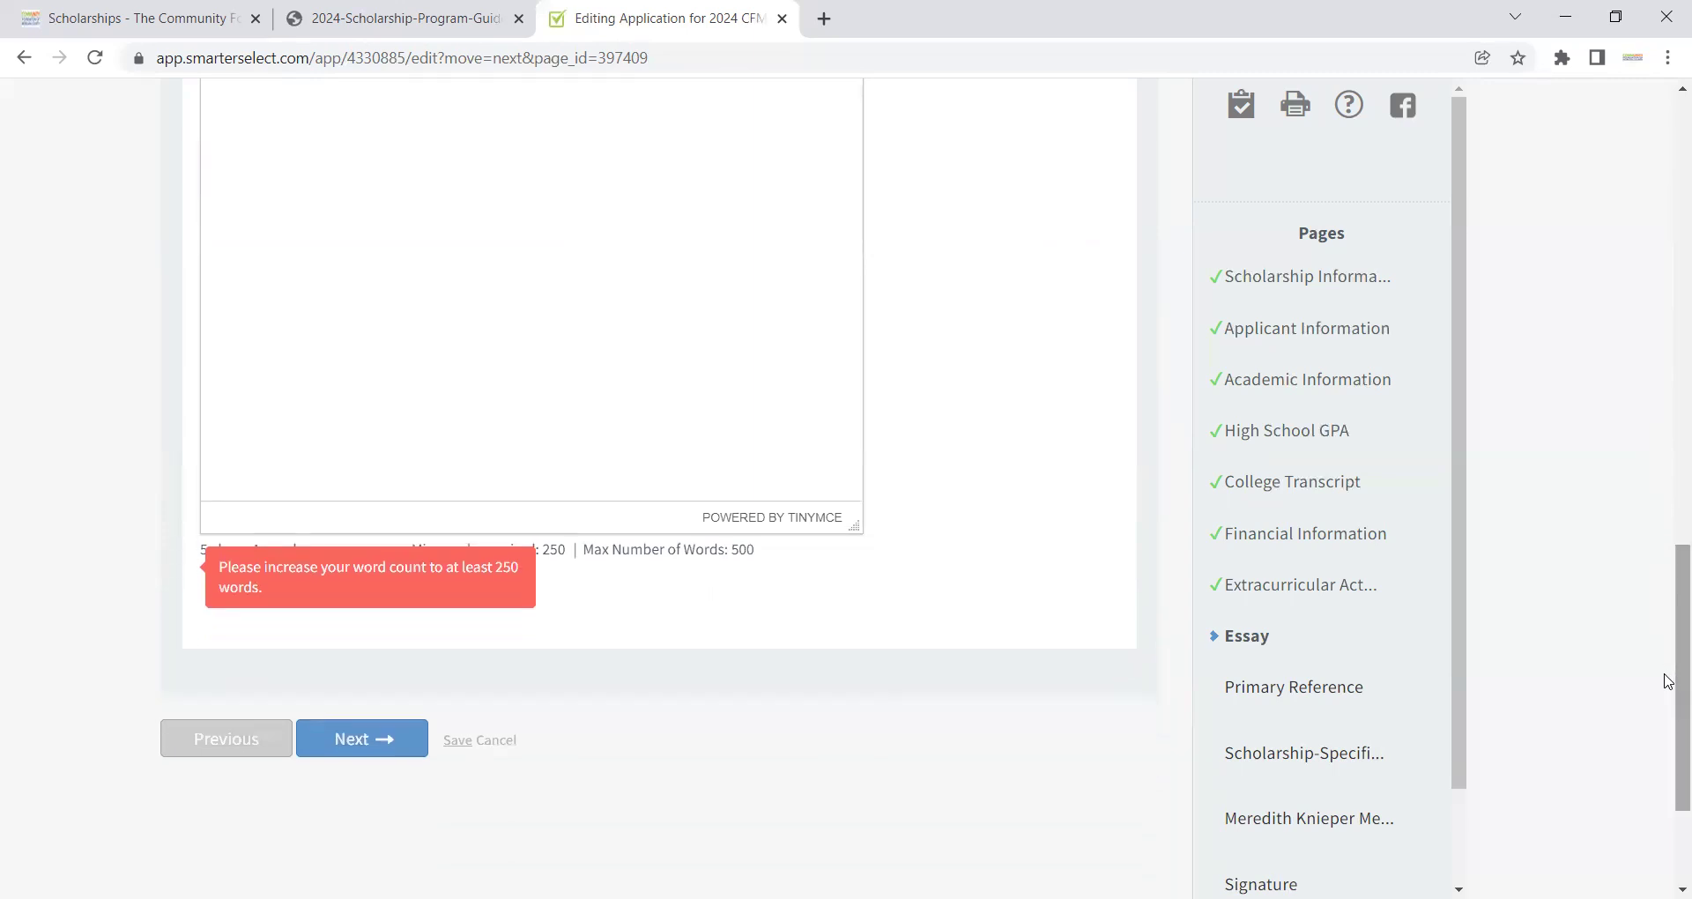
pyautogui.click(359, 749)
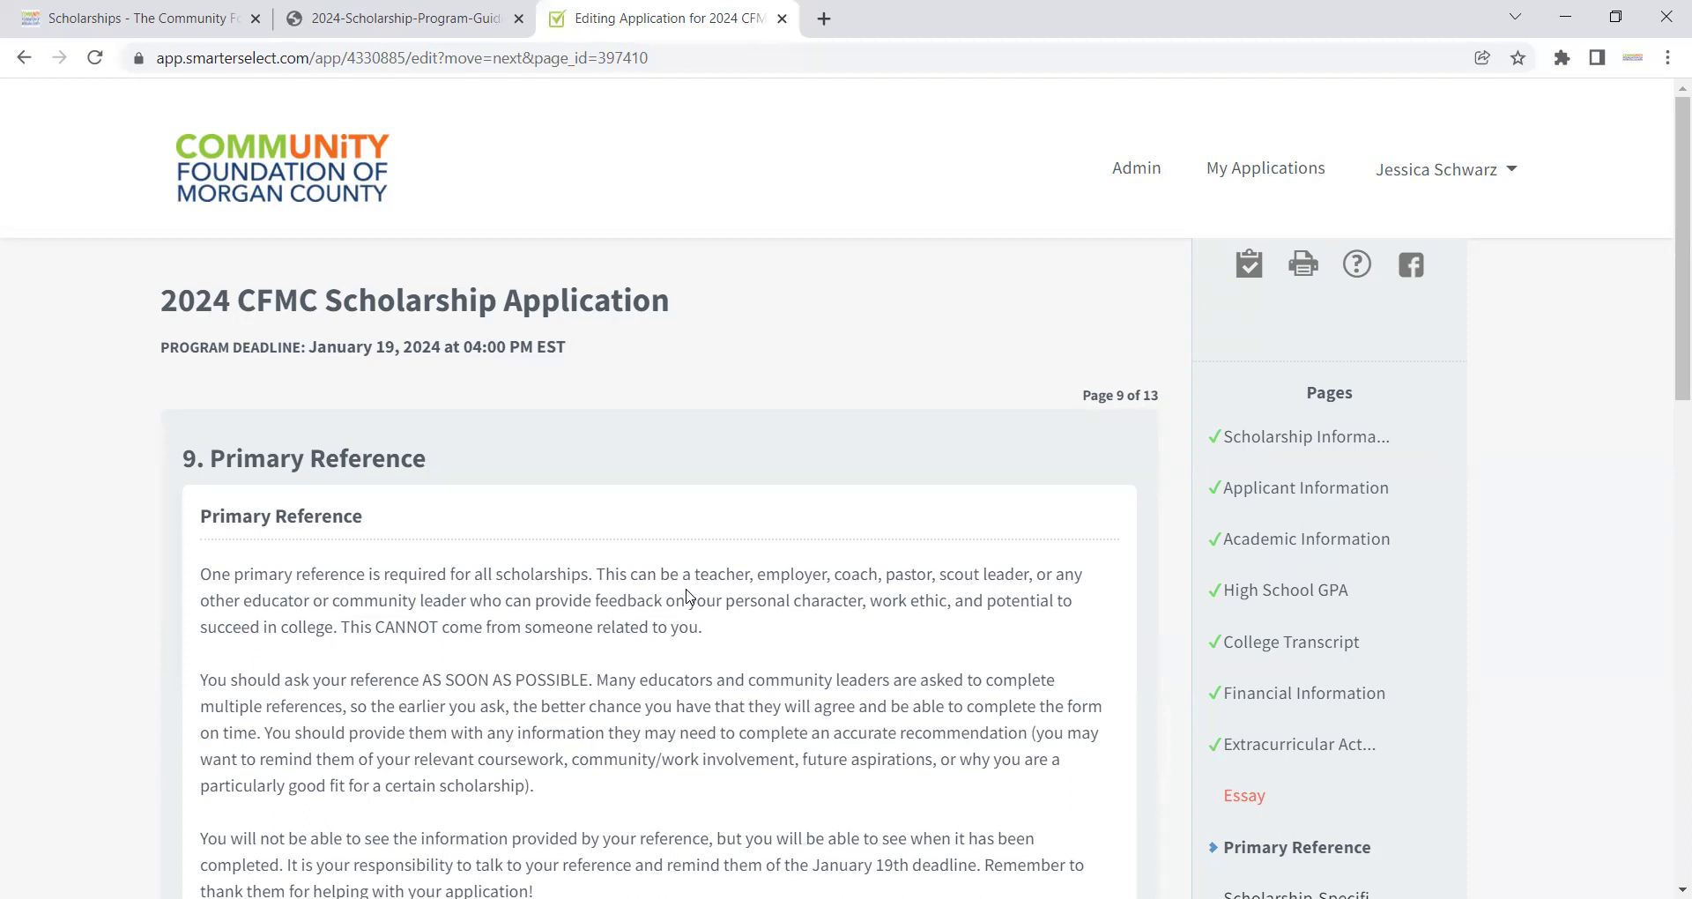
# Step: Enter the reference's first name 'First', last name 'Last' and their e-mail address
pyautogui.moveTo(1666, 302); pyautogui.dragTo(1669, 509)
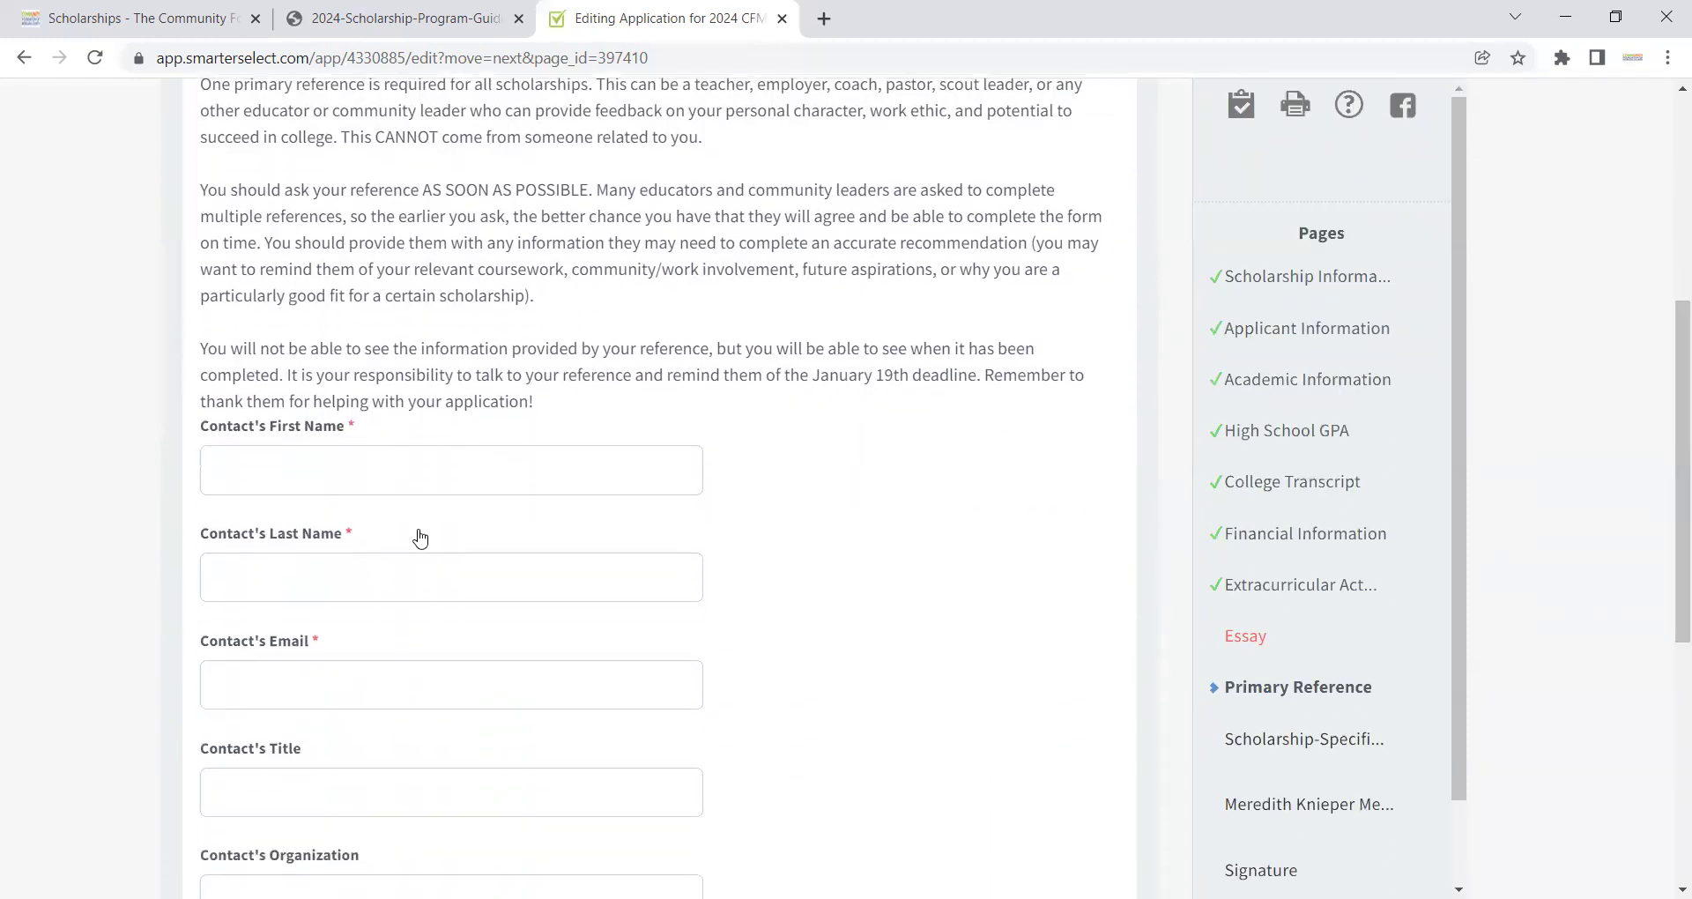
pyautogui.click(433, 468)
pyautogui.write('First')
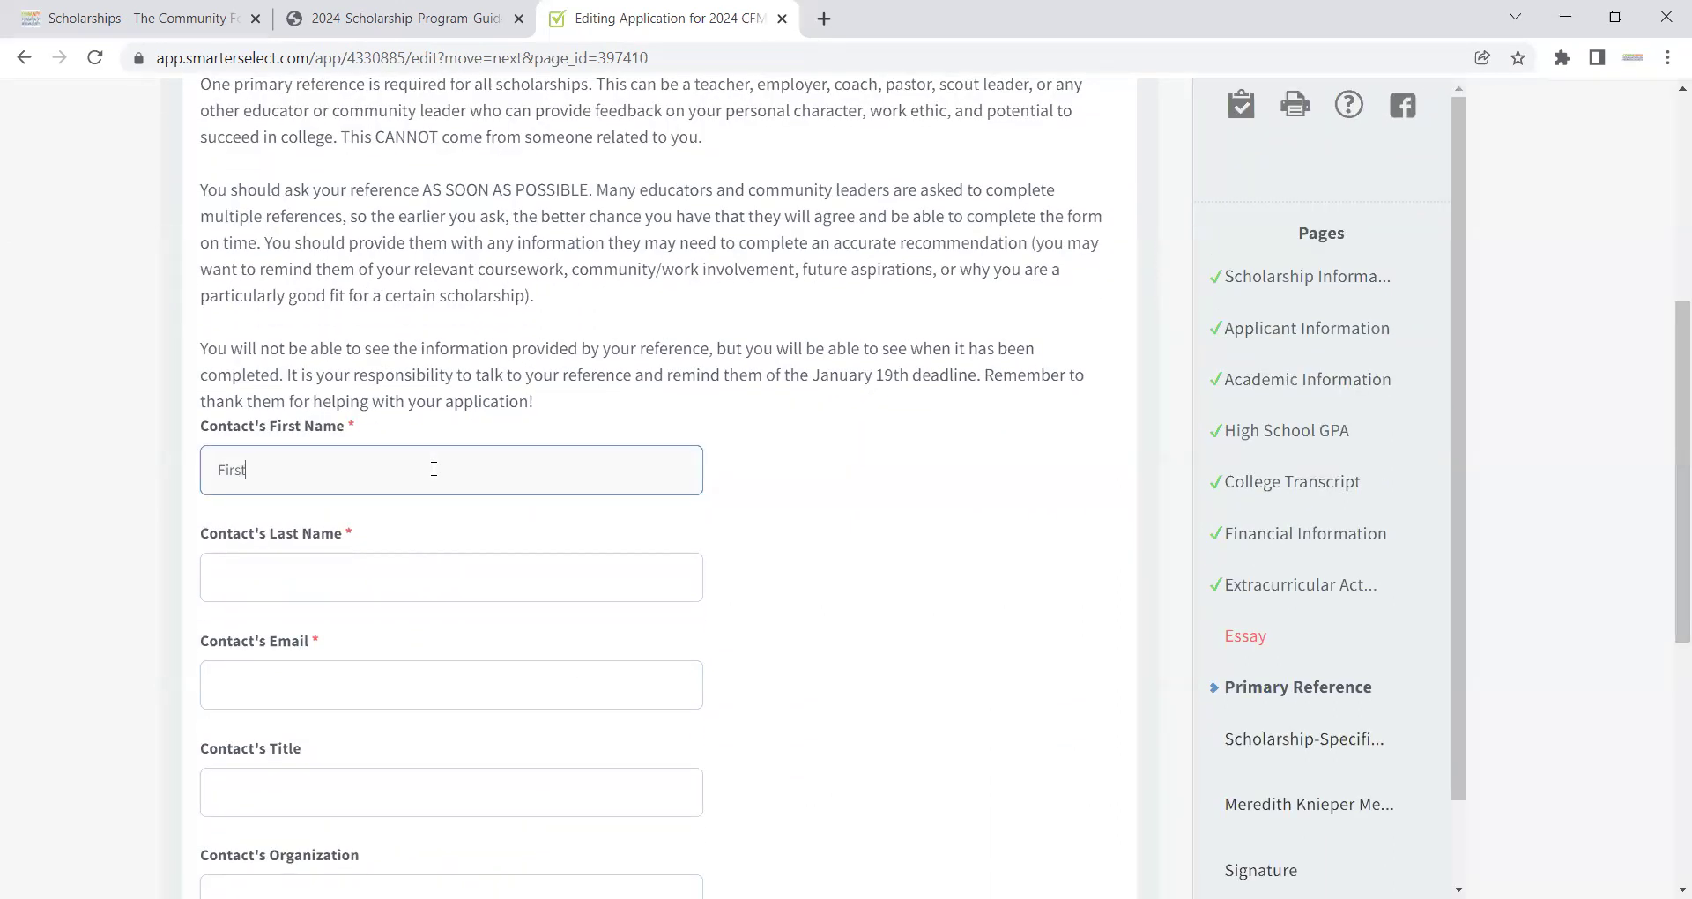
pyautogui.press('Tab')
pyautogui.write('Last')
pyautogui.press('Tab')
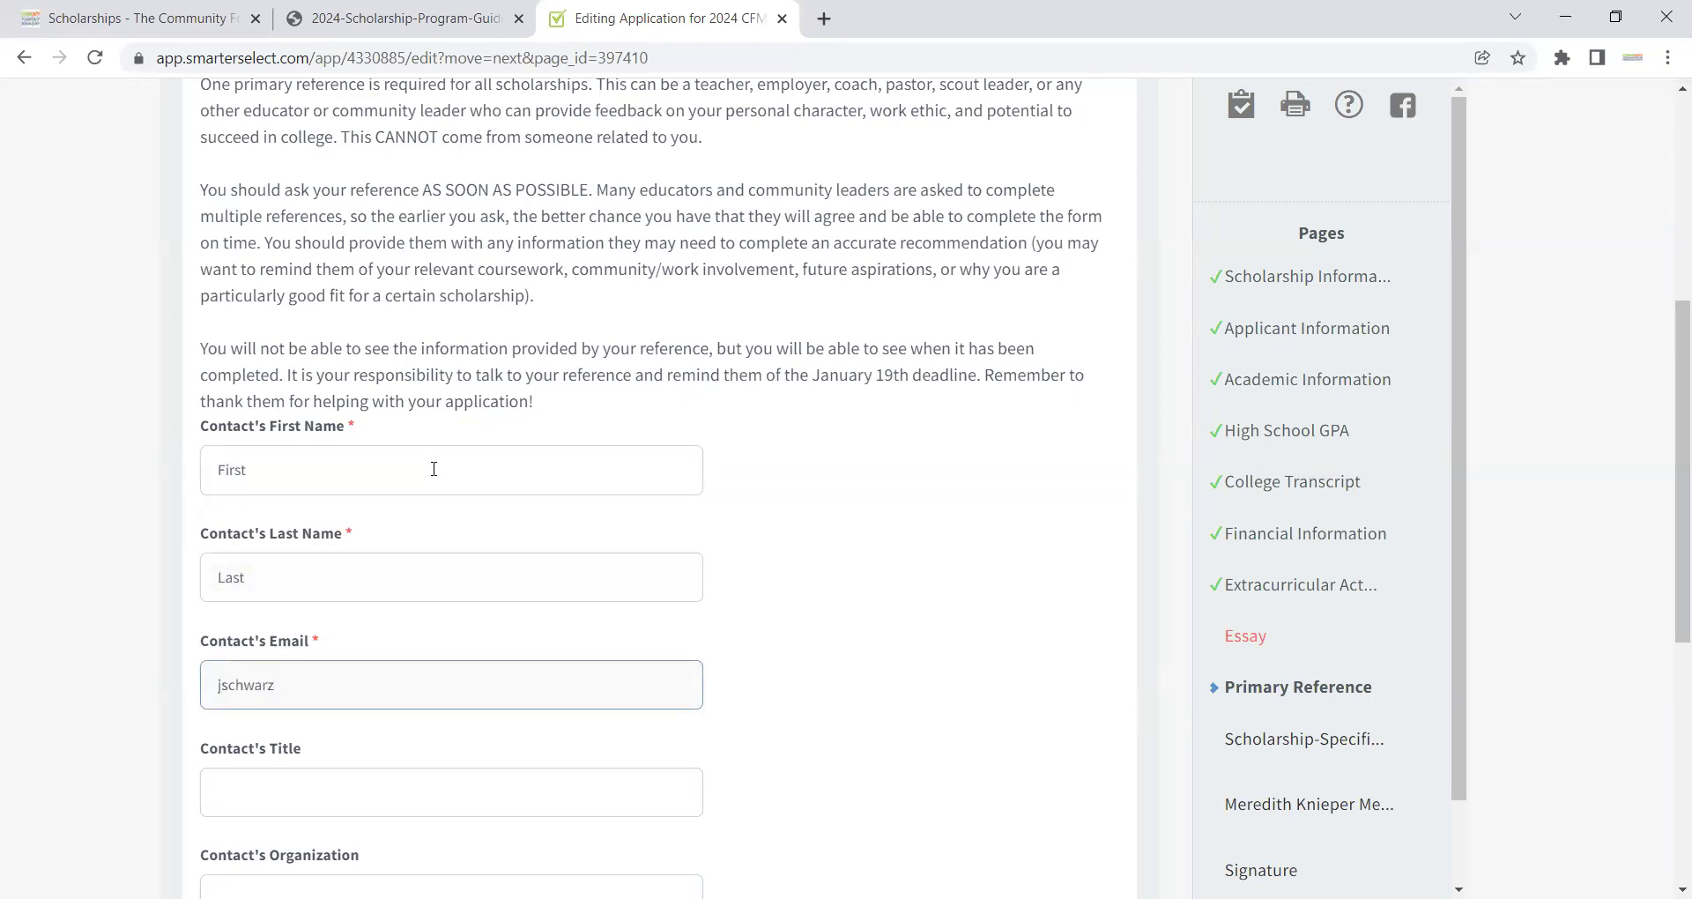
# Step: Submit the Primary Reference page and confirm sending the recommendation request
pyautogui.moveTo(1670, 464); pyautogui.dragTo(1669, 617)
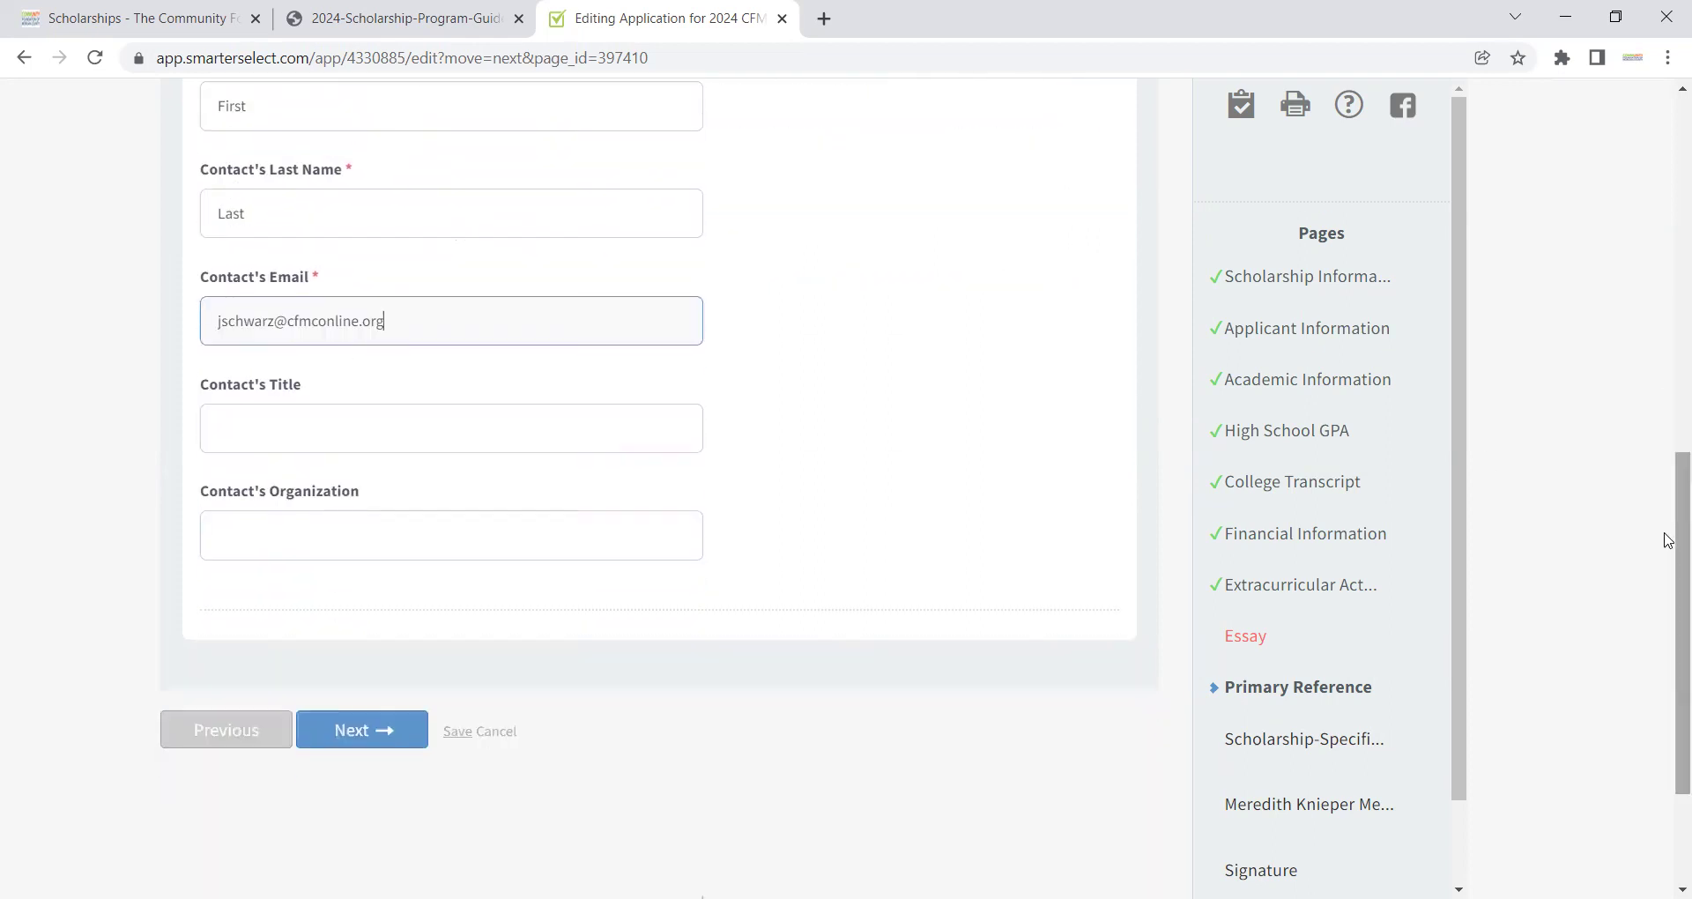
pyautogui.click(367, 739)
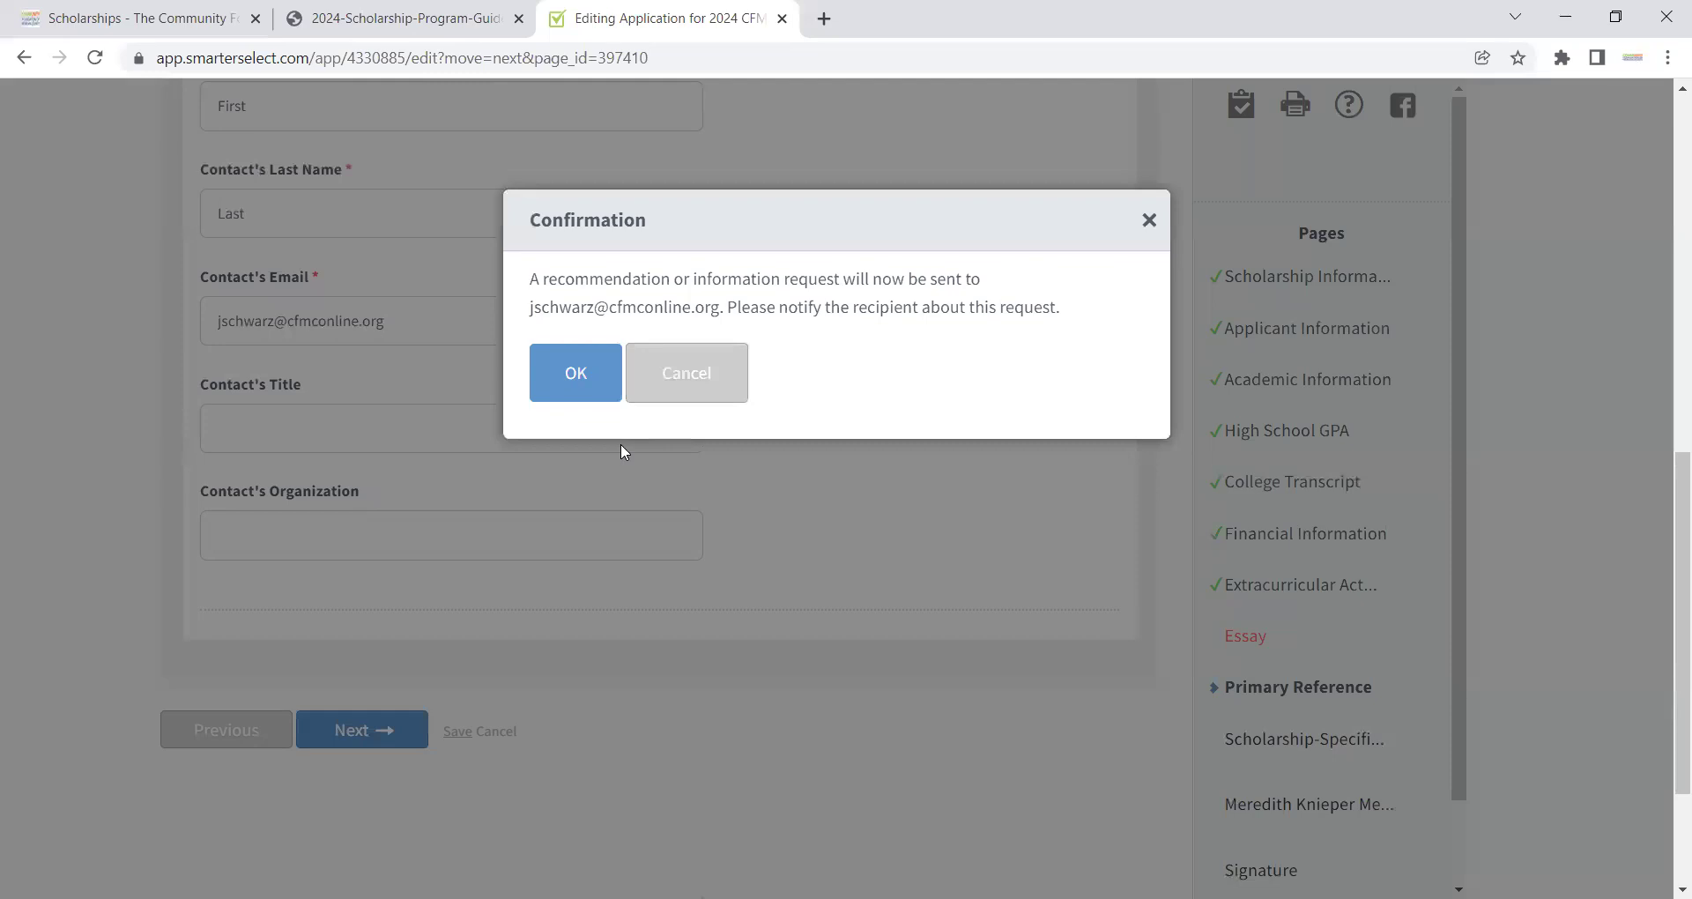
pyautogui.click(575, 373)
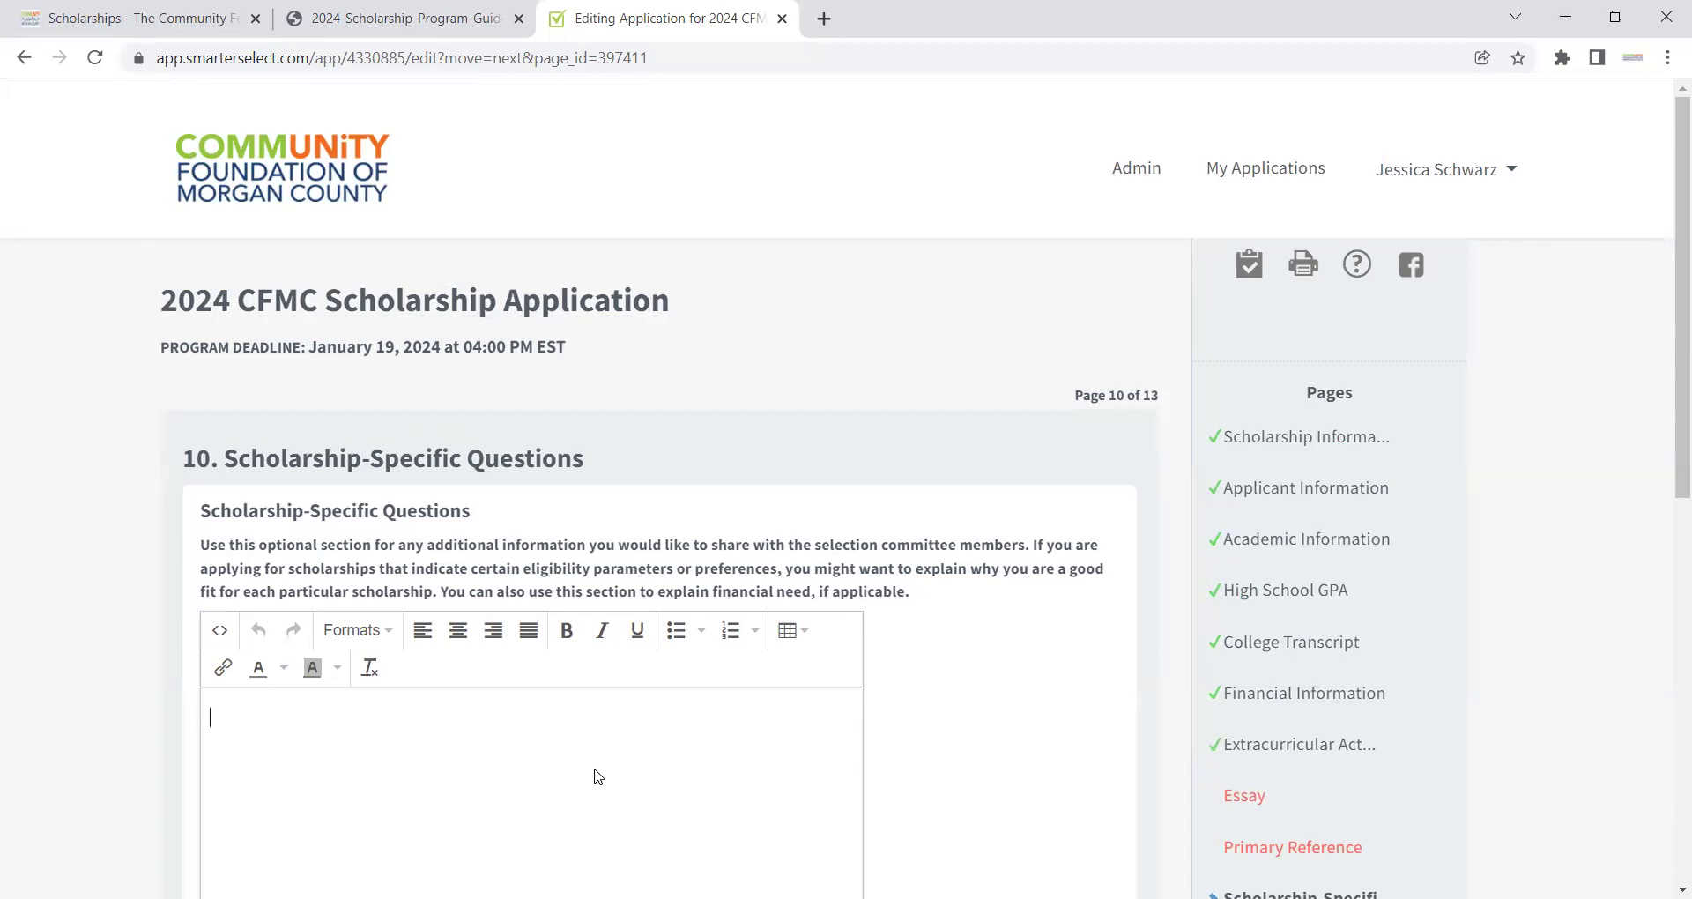
# Step: Leave the optional Scholarship-Specific Questions blank and advance to the memorial scholarship page (11 of 13)
pyautogui.moveTo(1667, 468); pyautogui.dragTo(1668, 676)
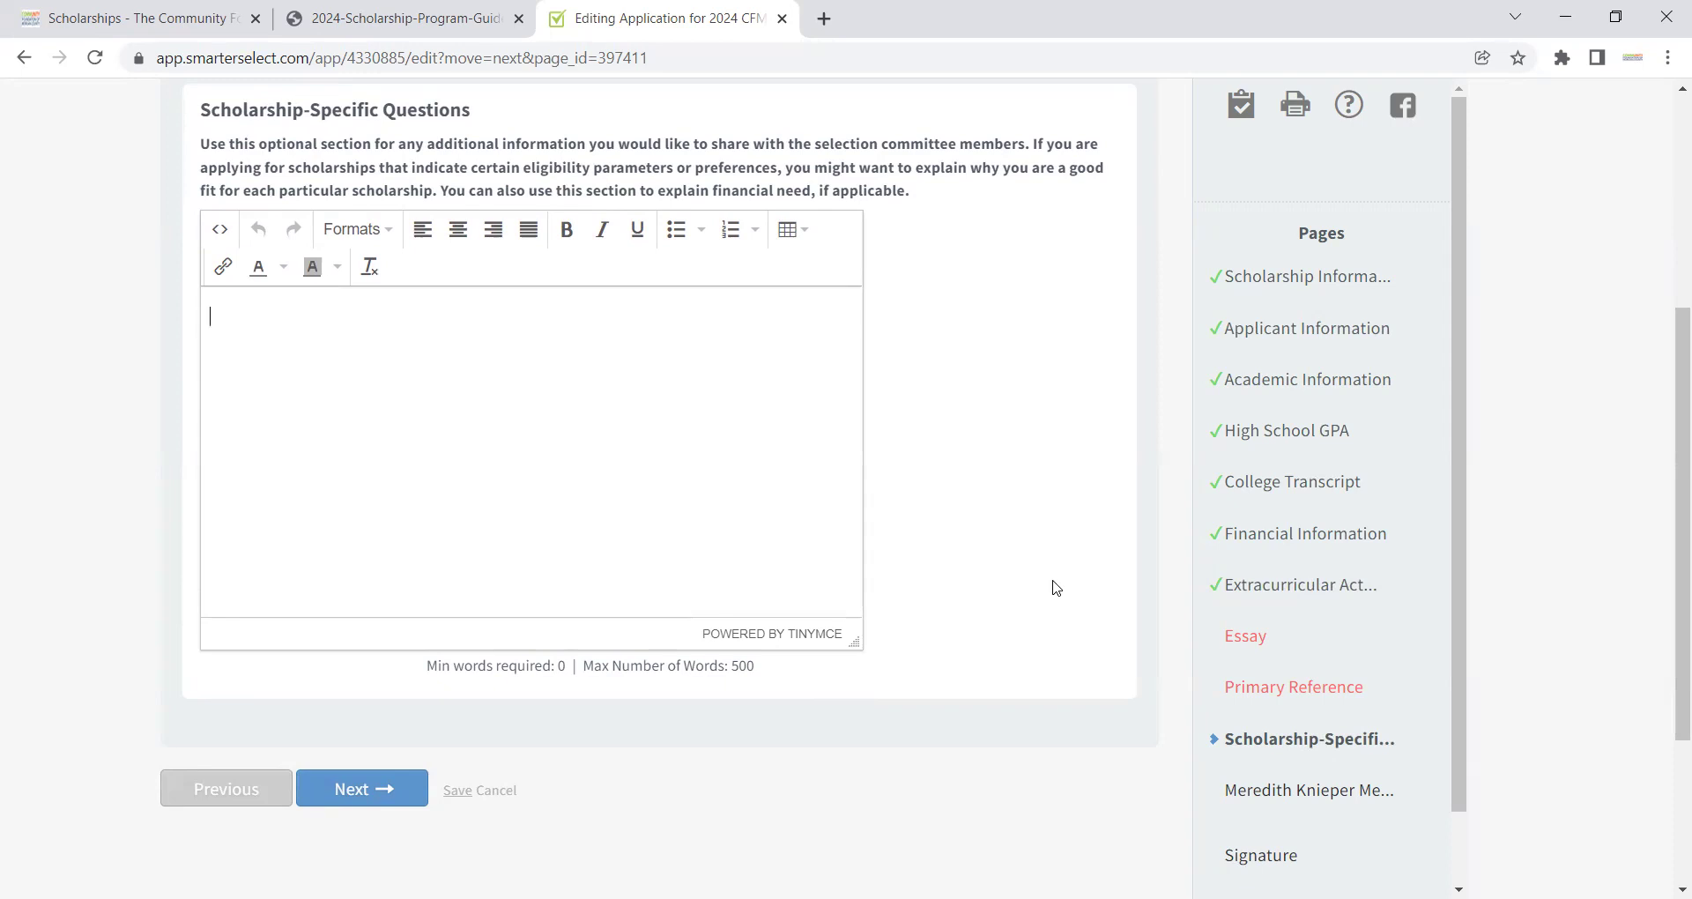
pyautogui.click(376, 801)
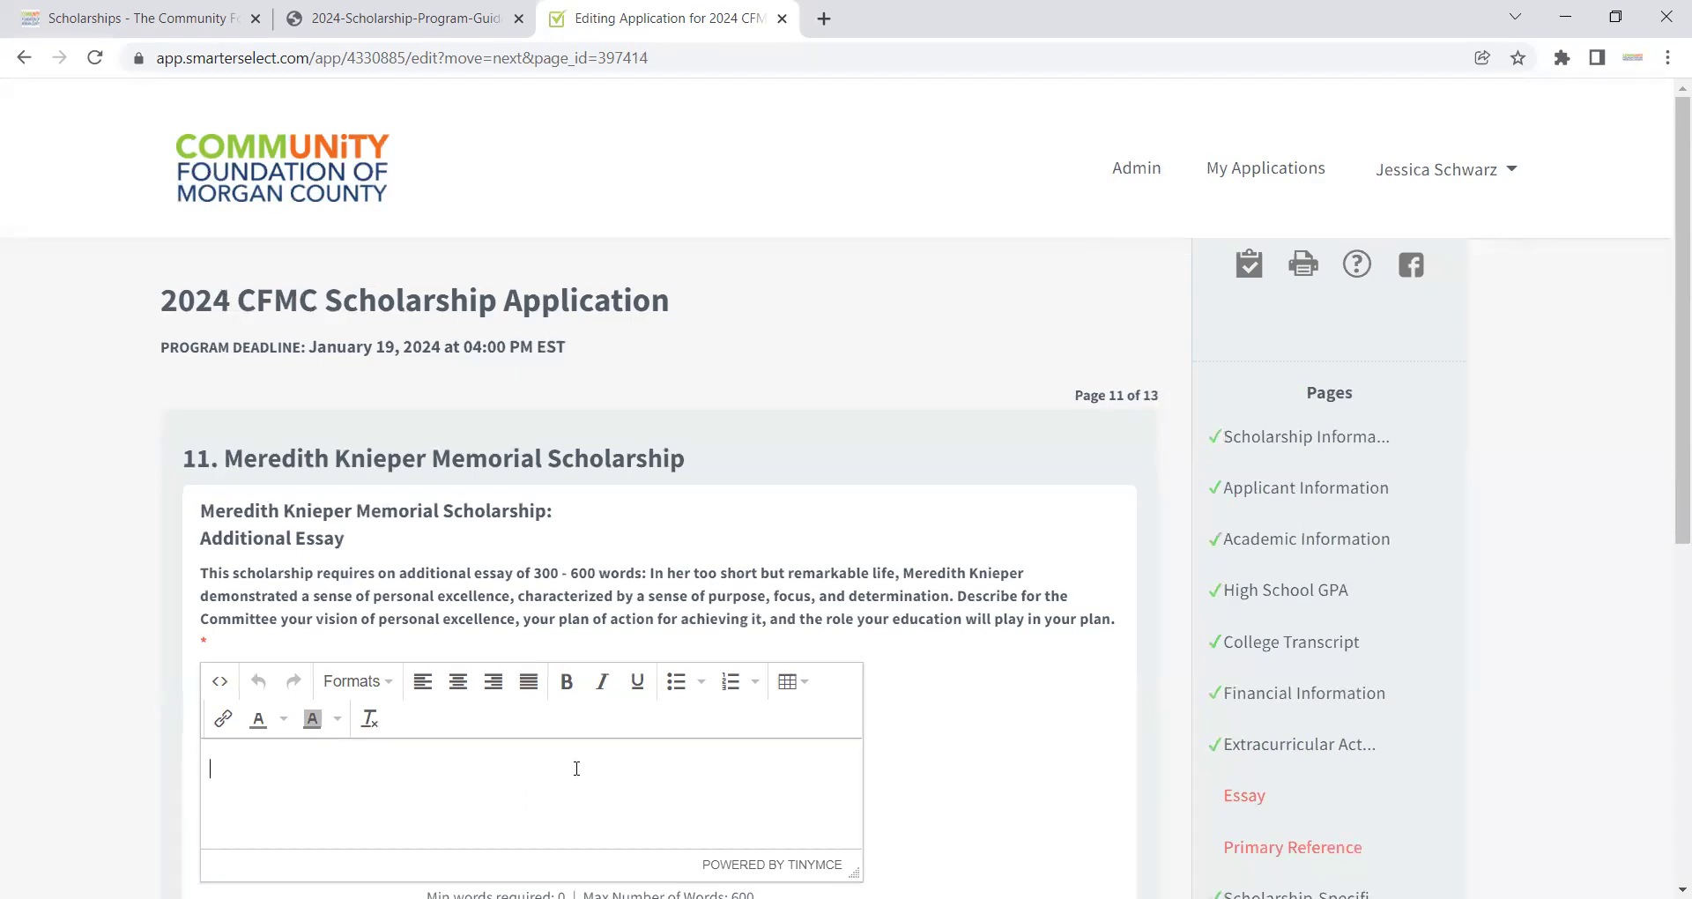
# Step: Enter 'Info.' as the memorial scholarship's additional essay and continue to the Signature page
pyautogui.click(577, 768)
pyautogui.write('Info.')
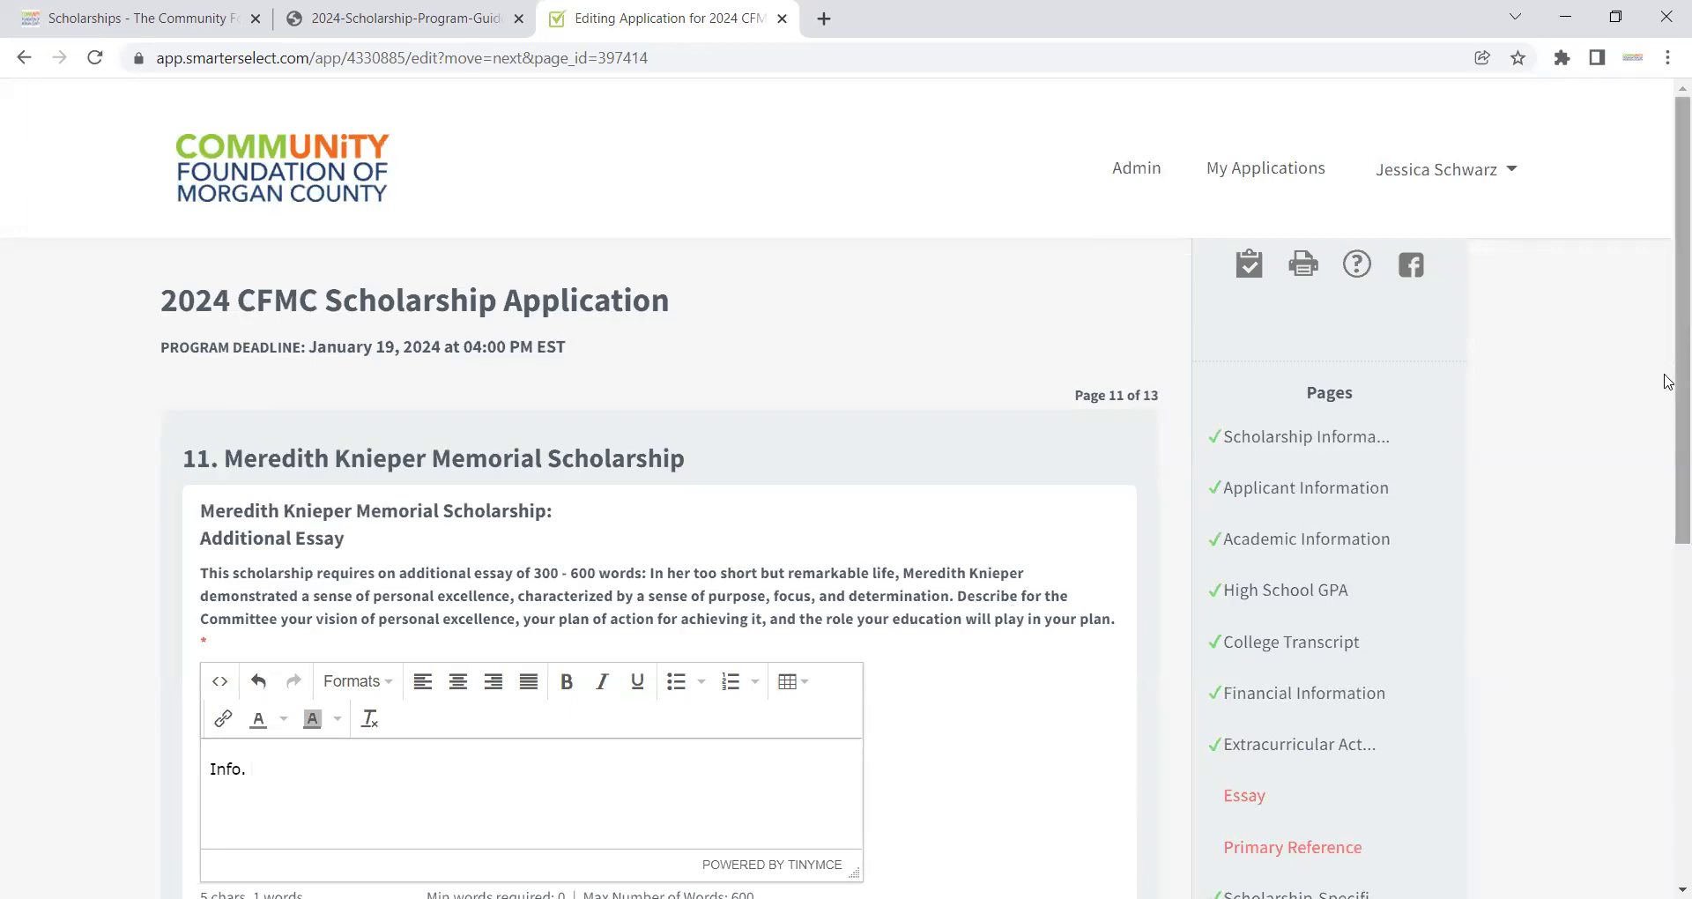
pyautogui.moveTo(1667, 416); pyautogui.dragTo(1670, 568)
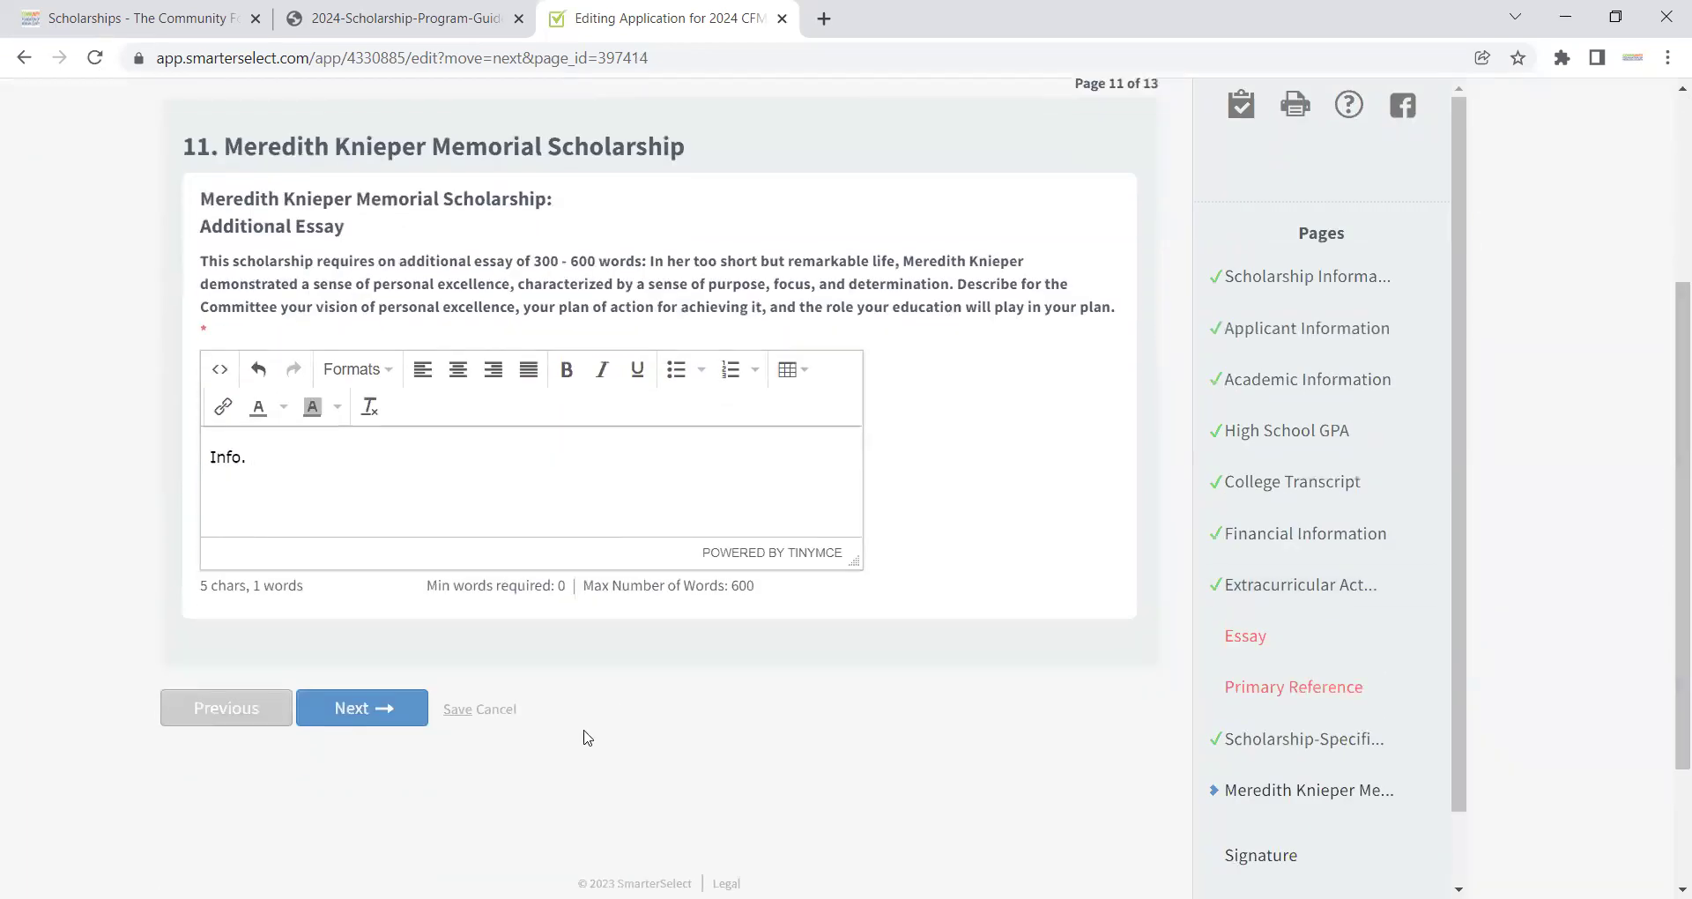
pyautogui.click(385, 724)
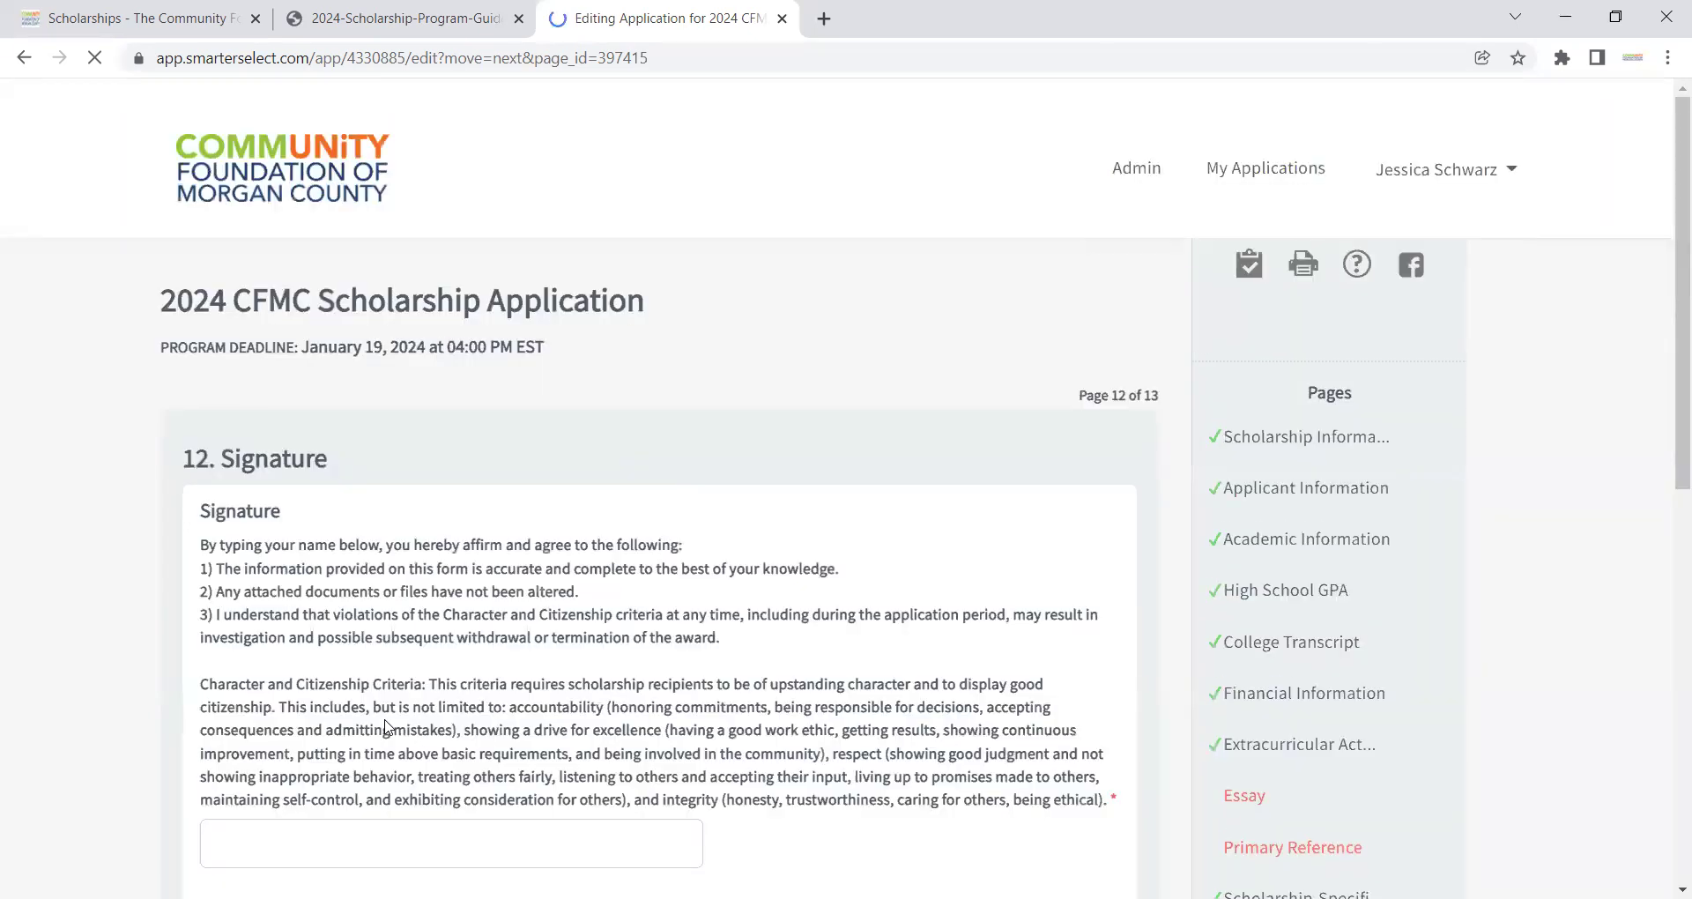
# Step: Scroll through the Signature page and place the cursor in the typed-name signature box
pyautogui.moveTo(1673, 304); pyautogui.dragTo(1669, 461)
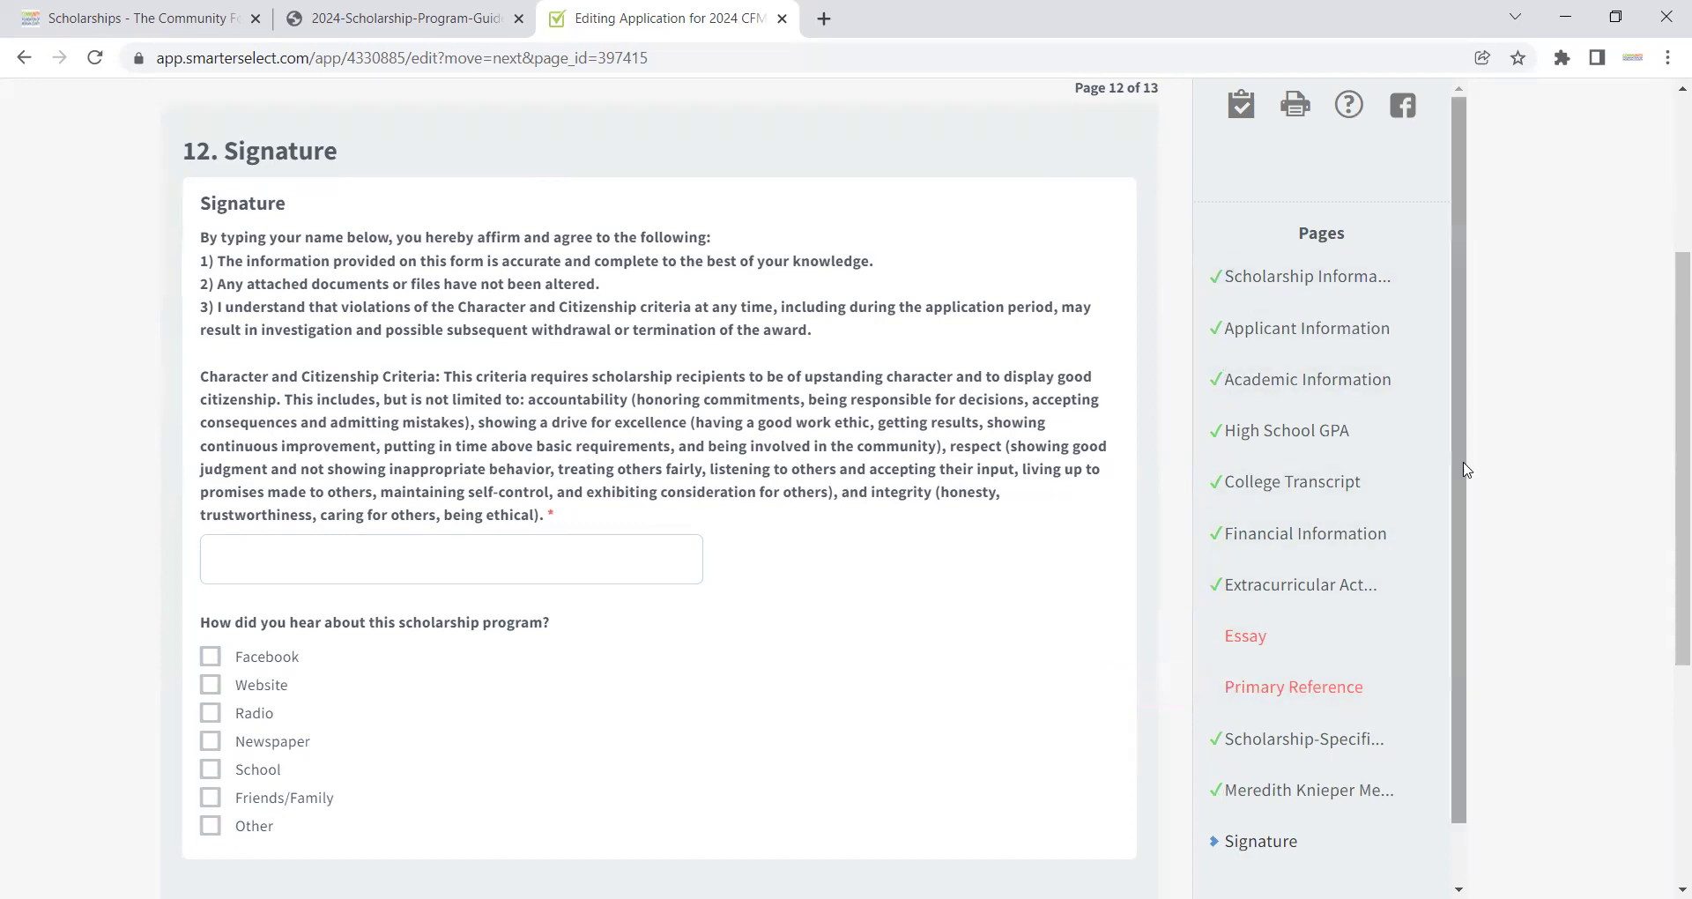
pyautogui.scroll(-2, 1467, 470)
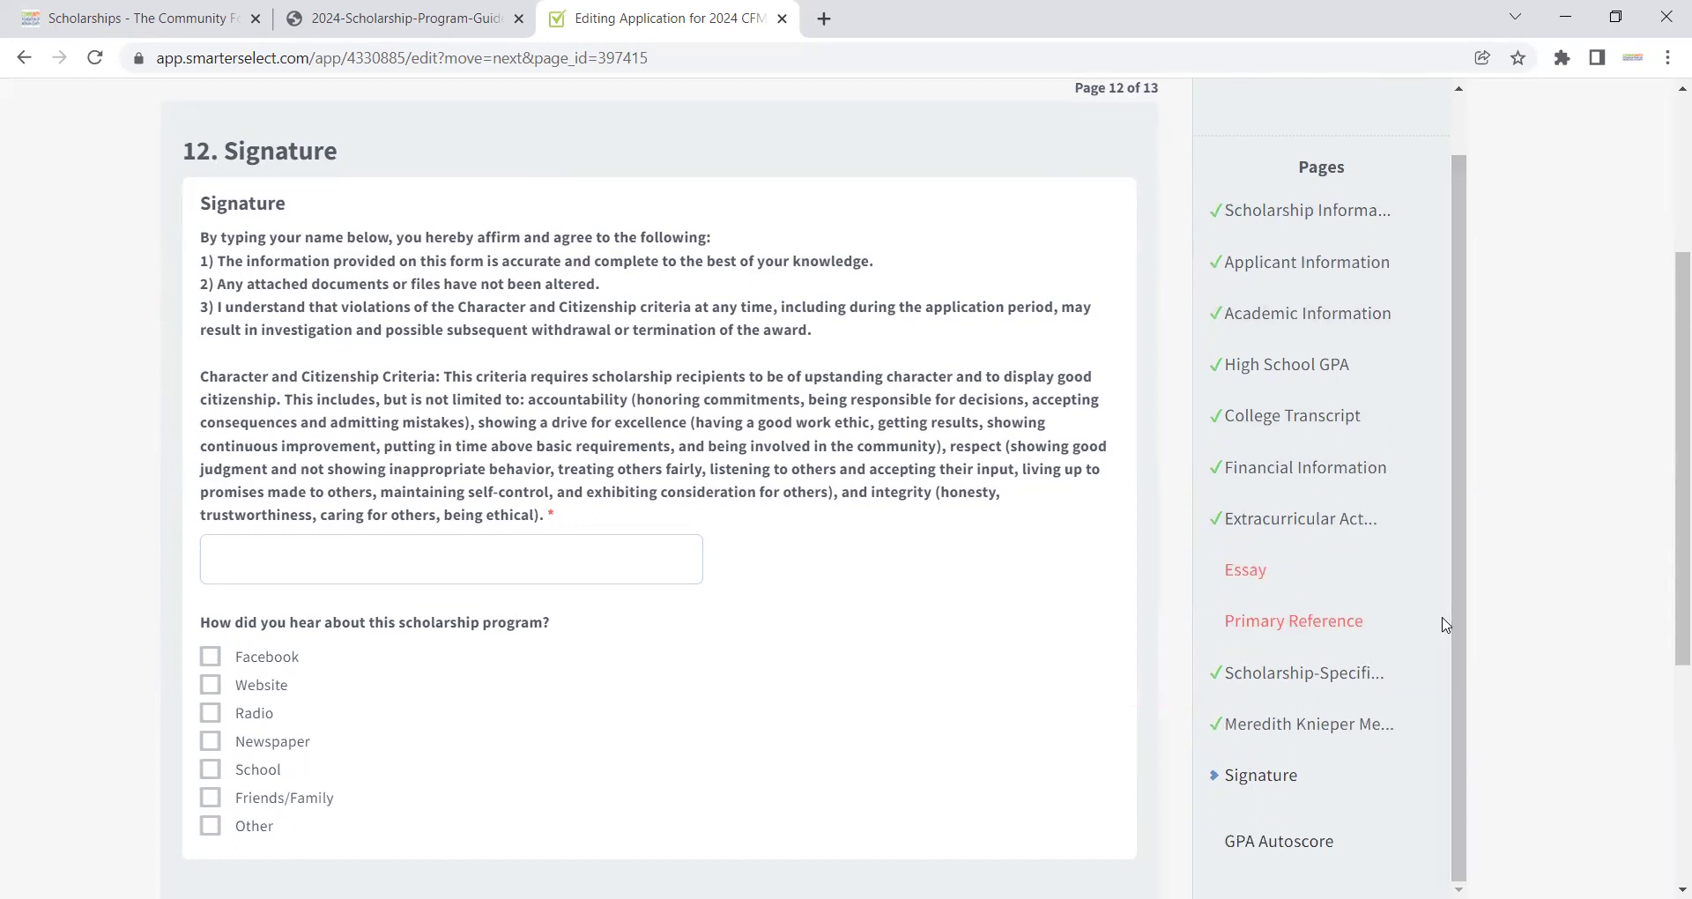
pyautogui.click(548, 565)
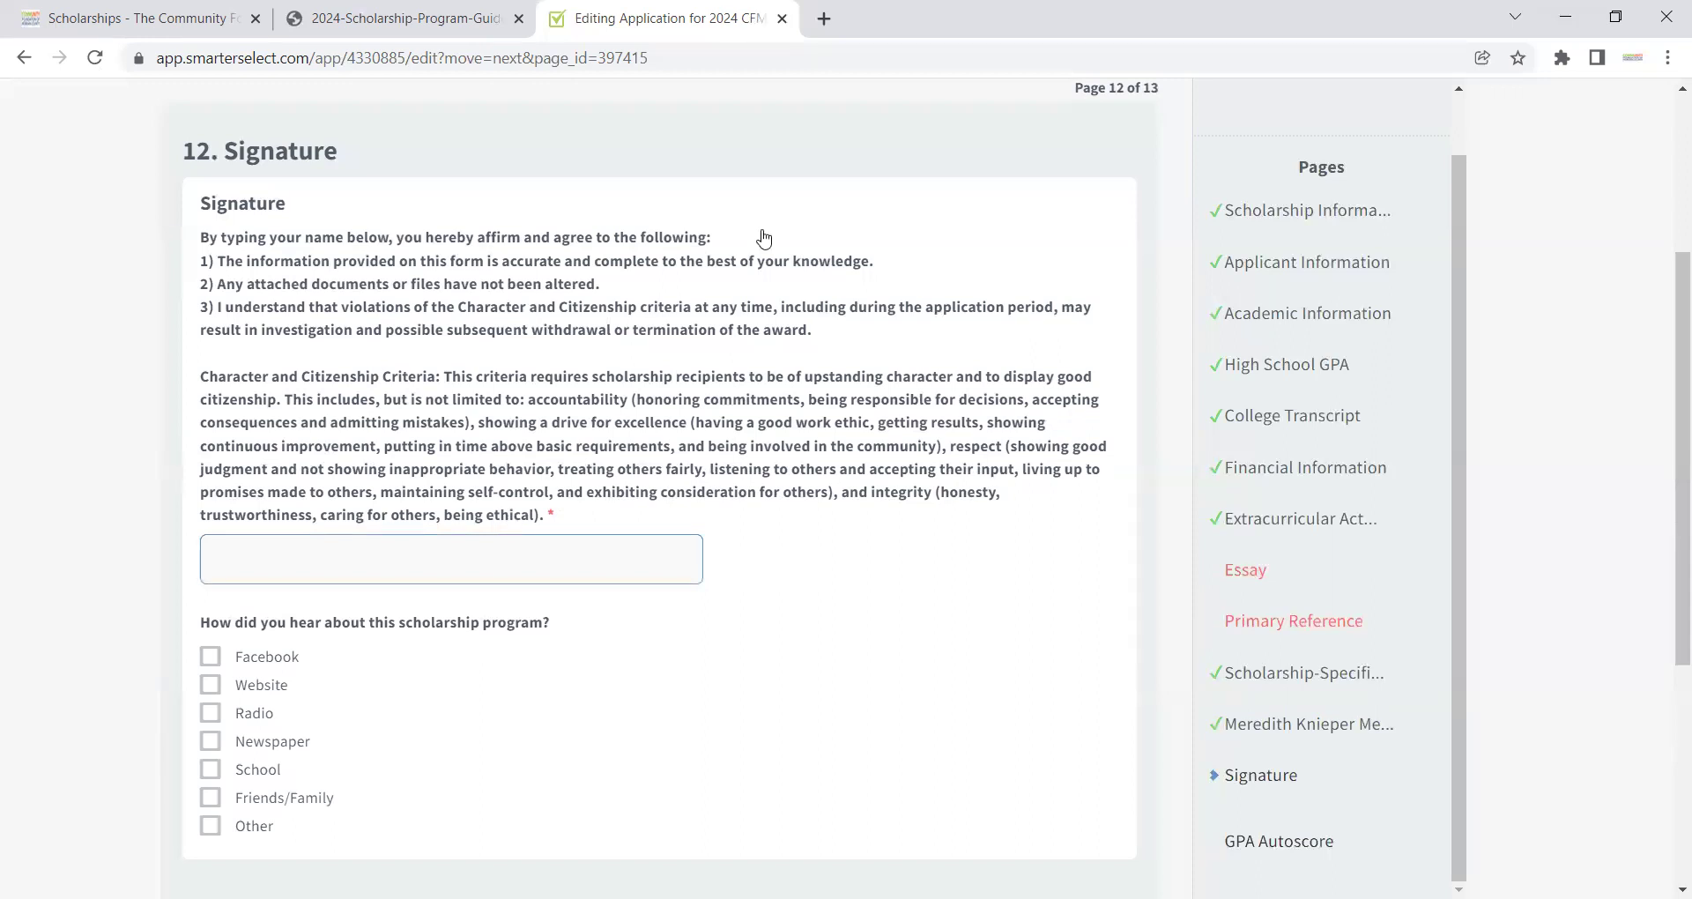
# Step: Sign with the applicant's full name, tick School as the referral source, and continue to page 13
pyautogui.click(210, 768)
pyautogui.moveTo(1669, 296); pyautogui.dragTo(1669, 427)
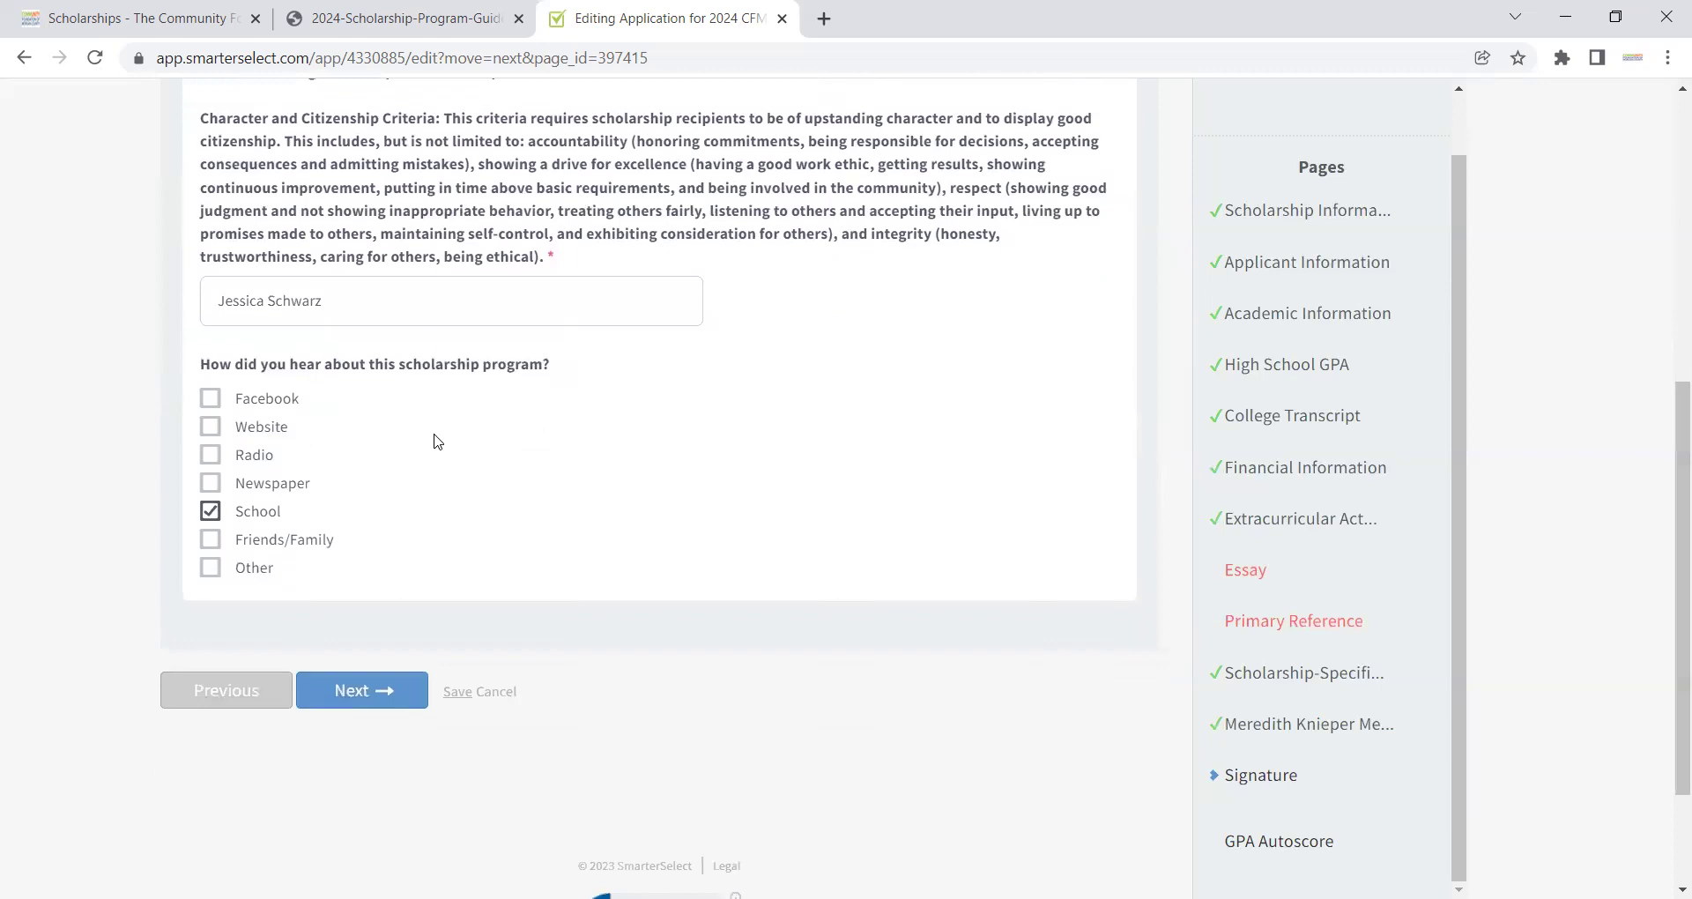
pyautogui.click(358, 702)
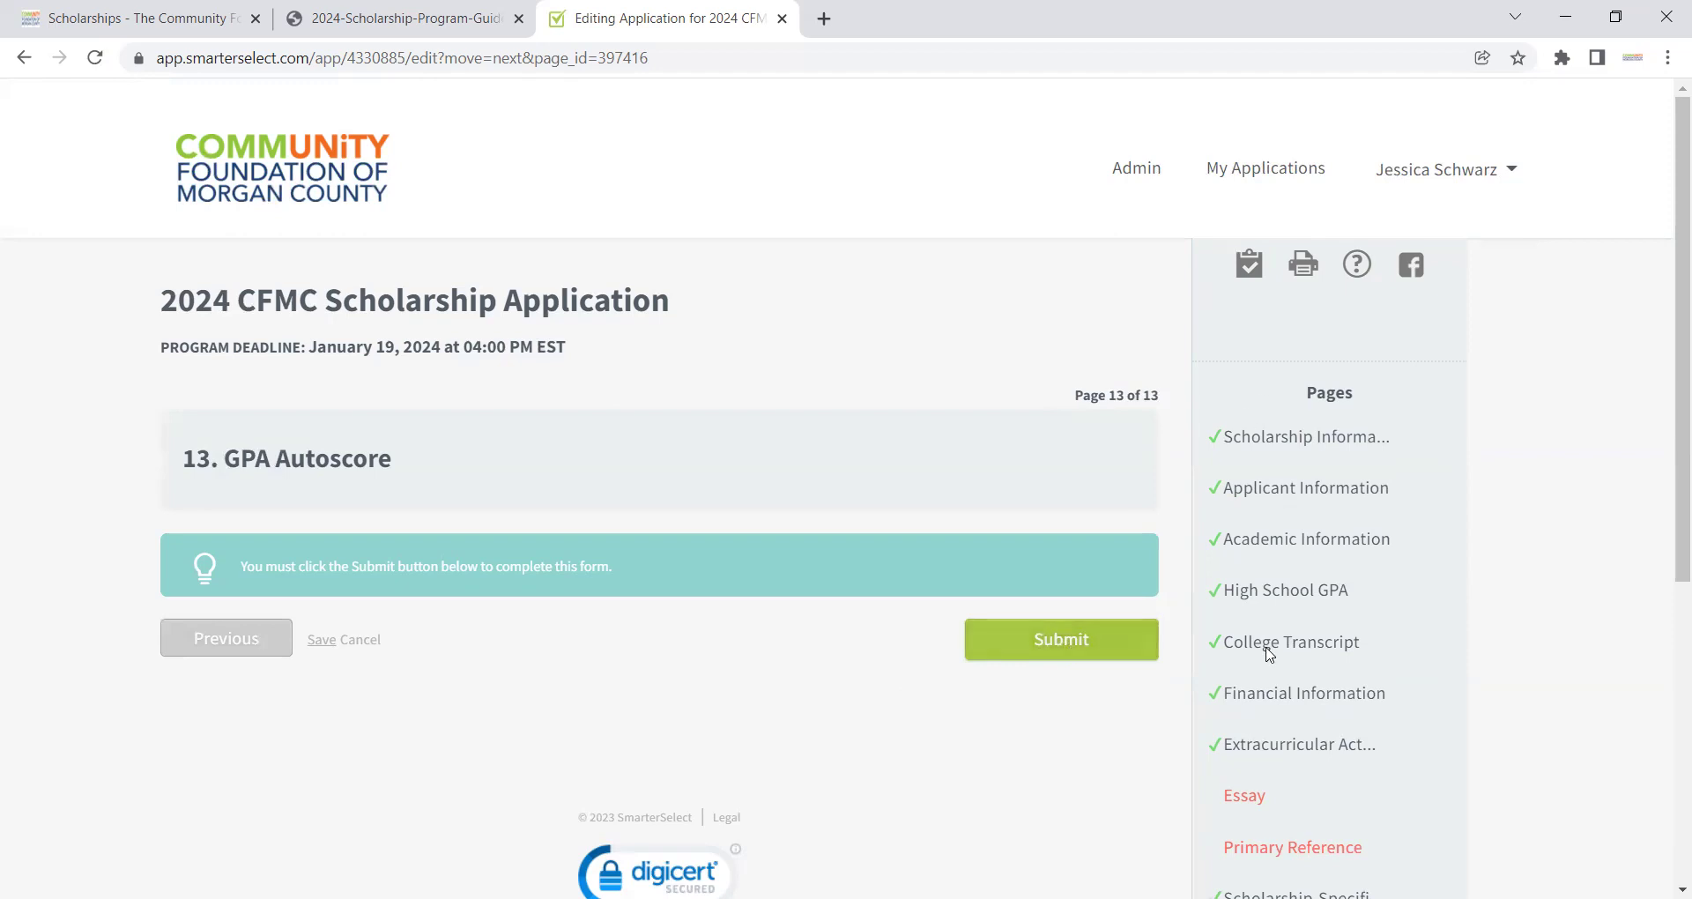
# Step: Submit the application from the GPA Autoscore page and confirm it in the Confirmation dialog
pyautogui.click(1098, 638)
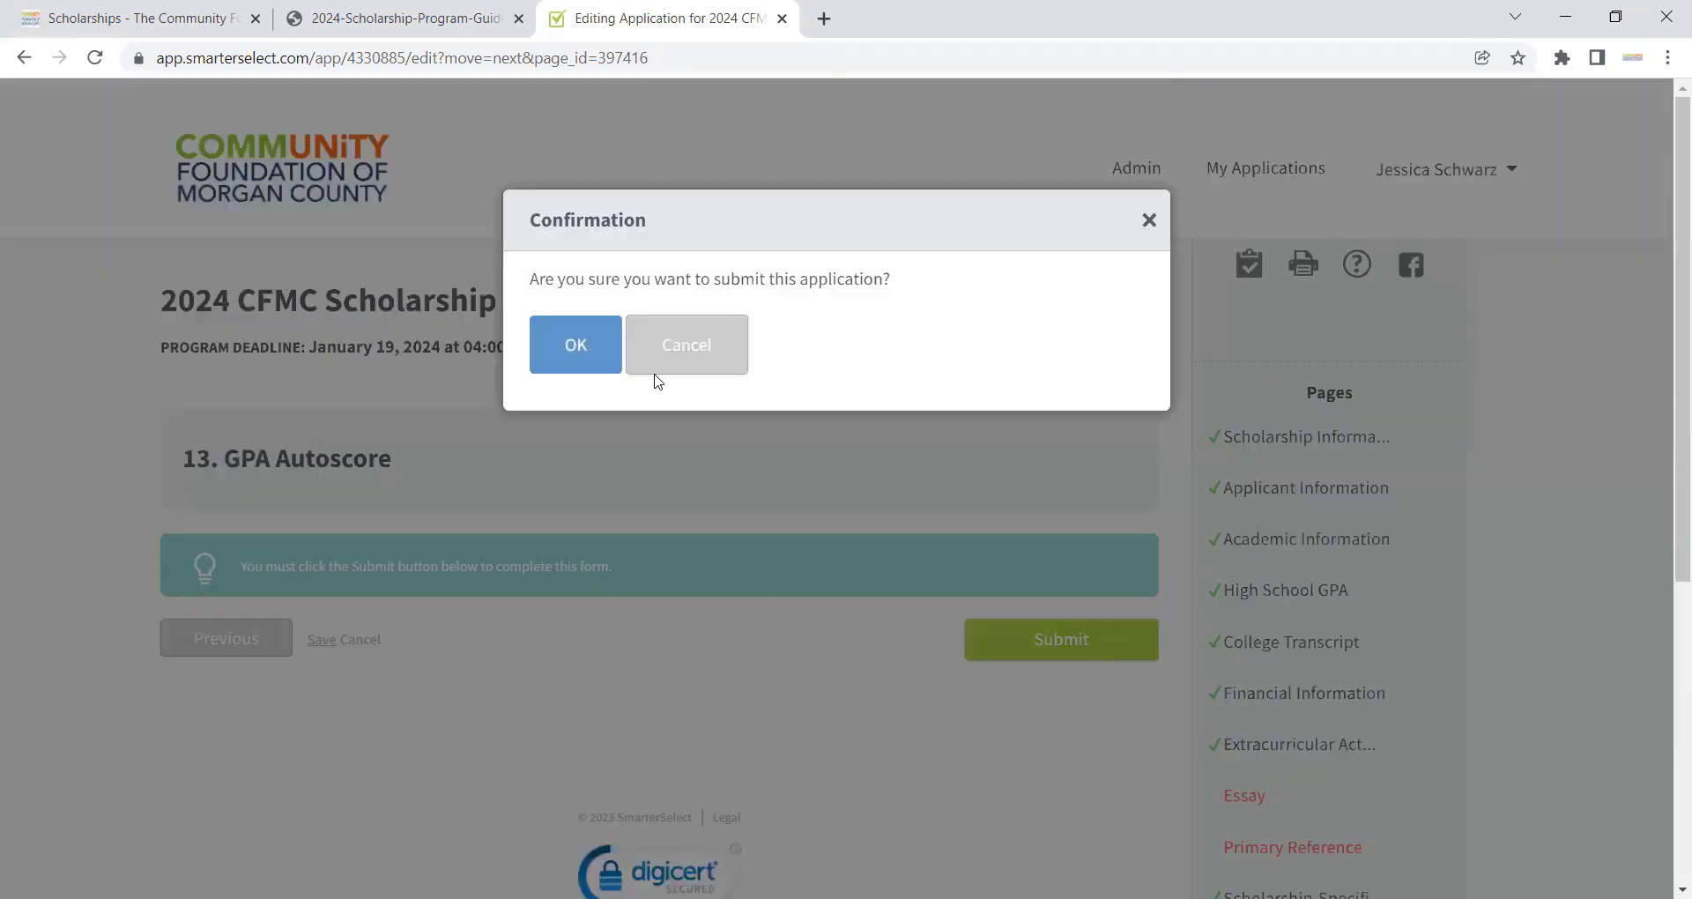
pyautogui.click(568, 345)
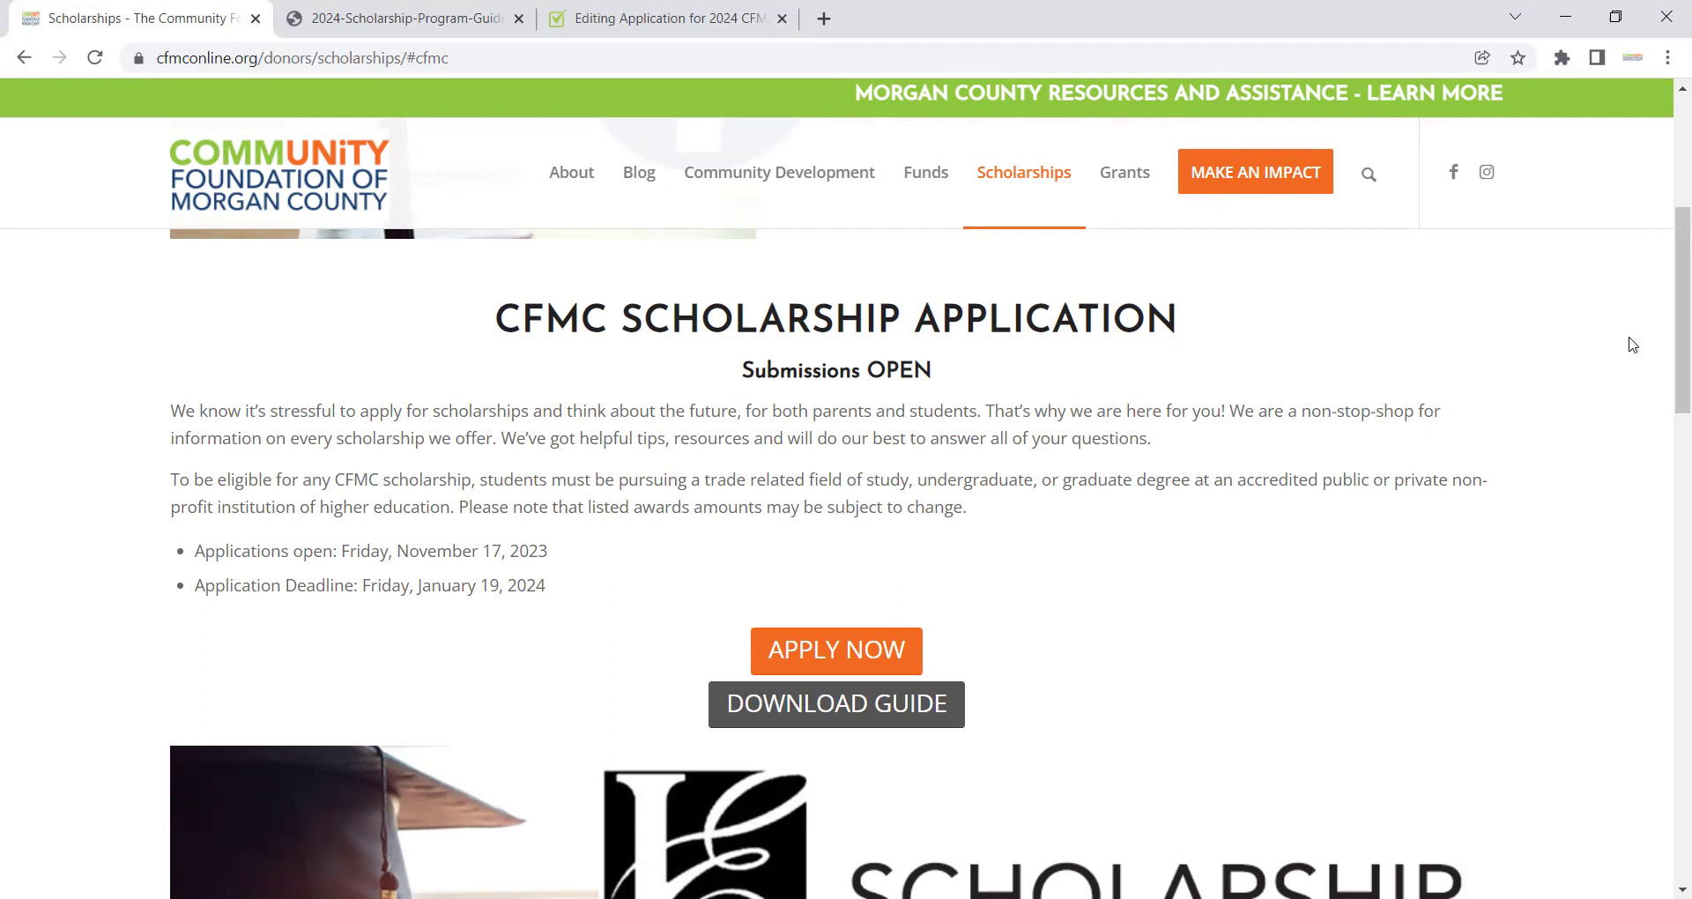
# Step: Scroll the CFMC Scholarships page down to the Contact Us footer
pyautogui.moveTo(1668, 379); pyautogui.dragTo(1665, 850)
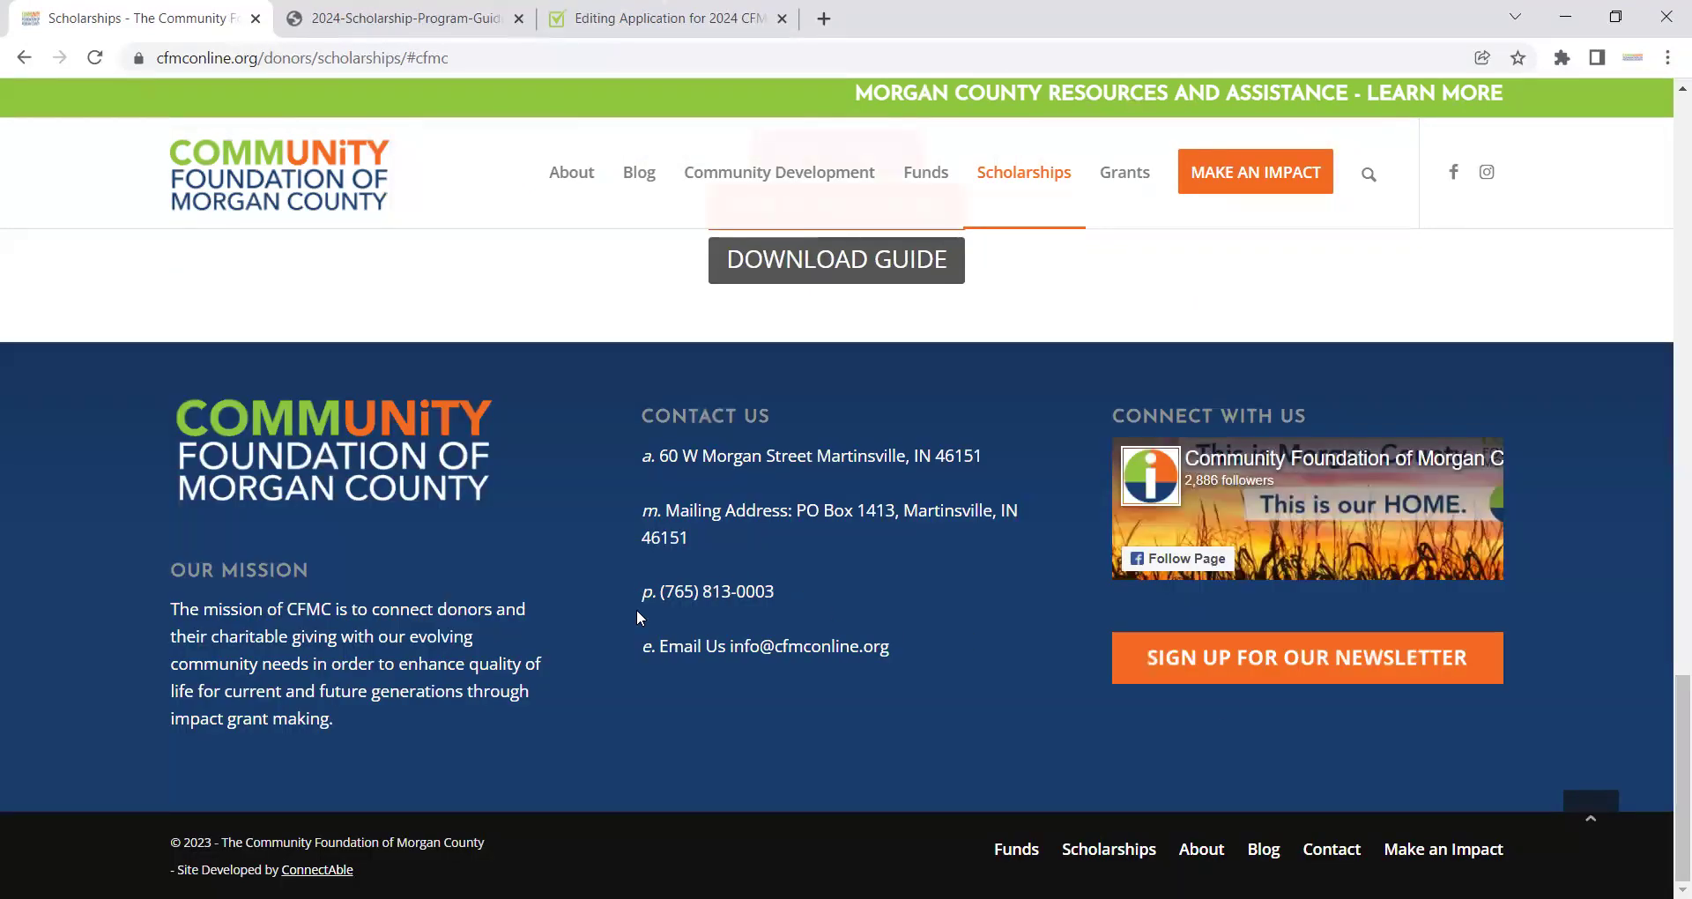